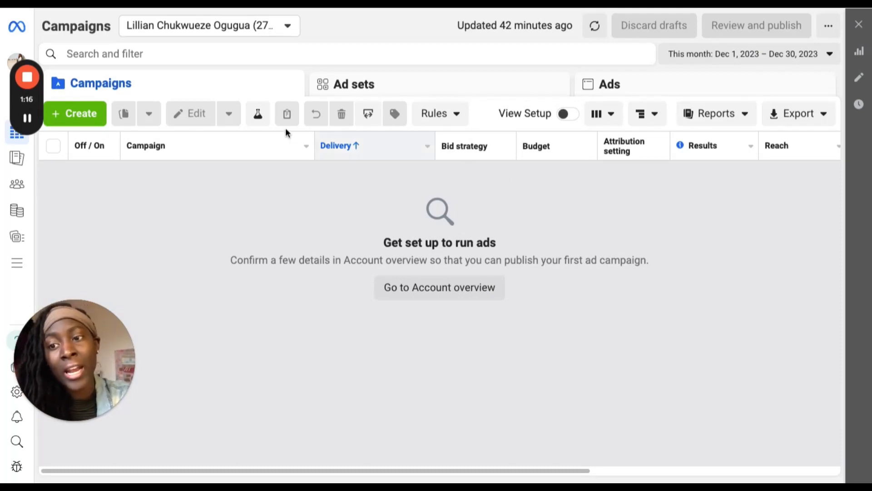
Create a new campaign with the Leads objective
mouse_move(15, 64)
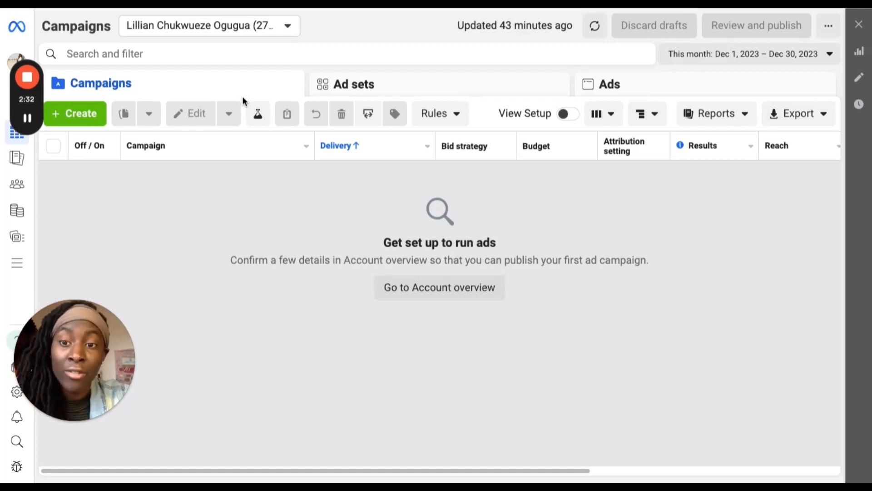
left_click(88, 125)
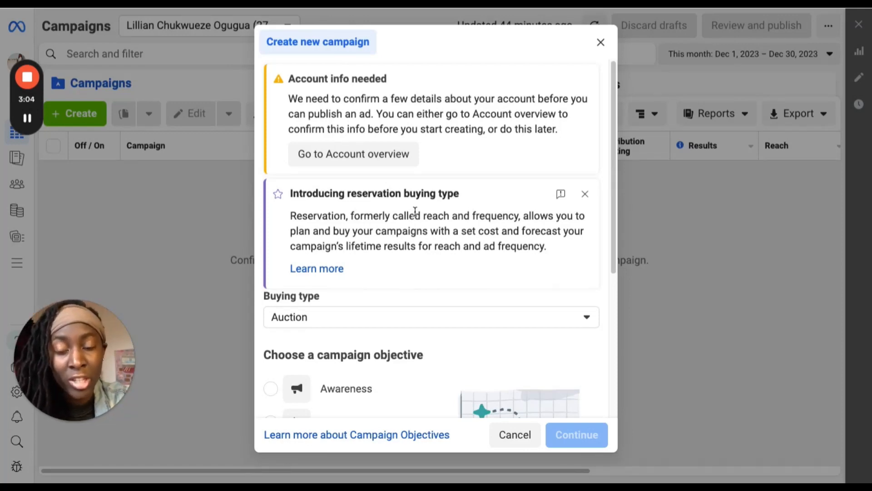
scroll(402, 217, "down", 3)
scroll(400, 217, "down", 3)
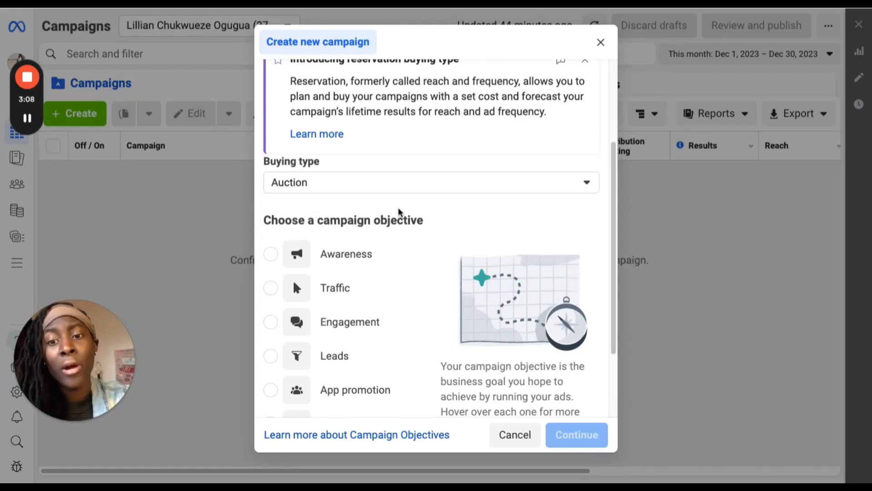
scroll(427, 227, "down", 2)
scroll(423, 223, "down", 1)
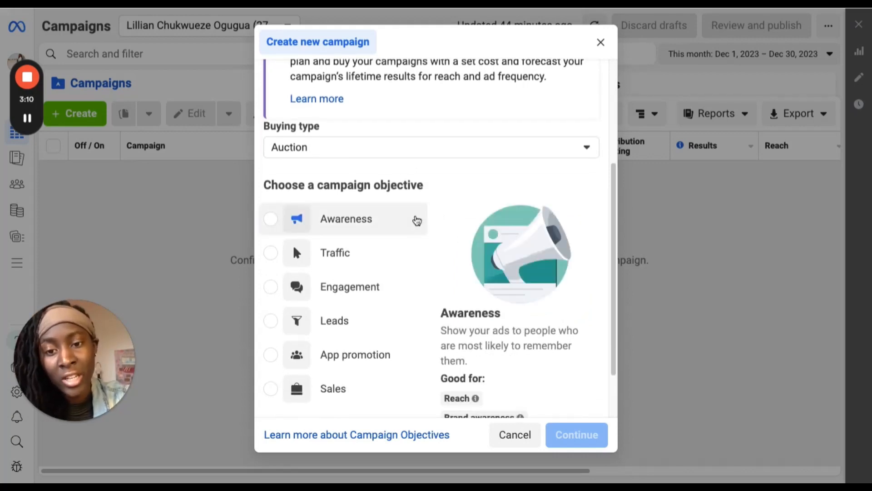
scroll(416, 176, "down", 1)
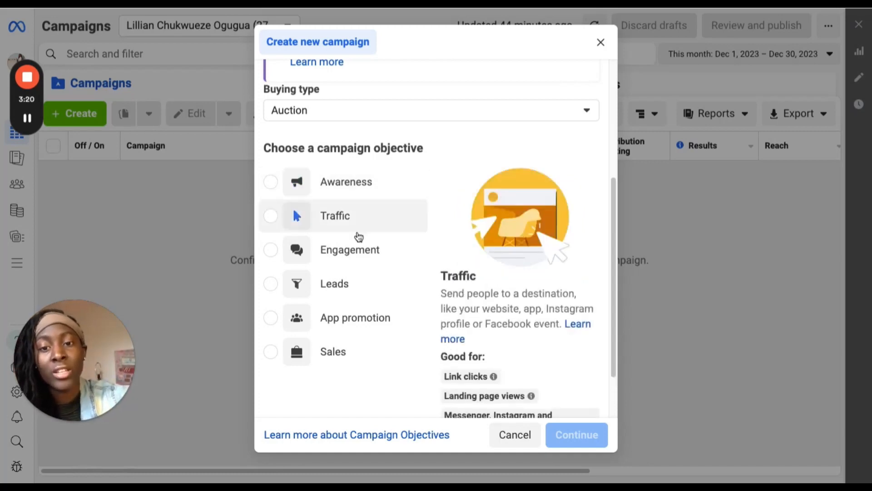
mouse_move(337, 177)
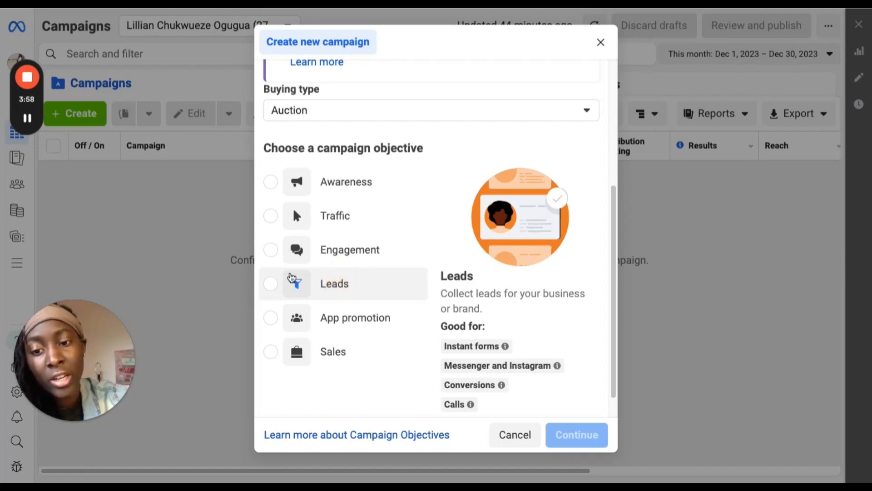
left_click(285, 290)
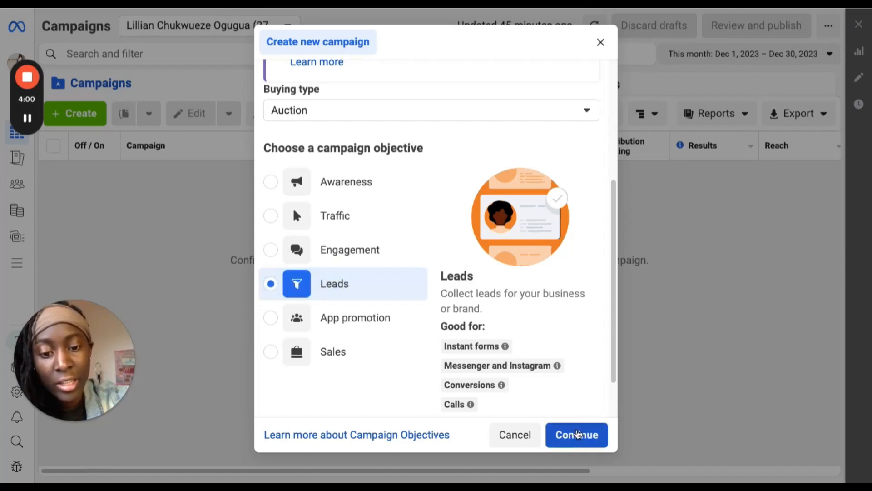
left_click(572, 433)
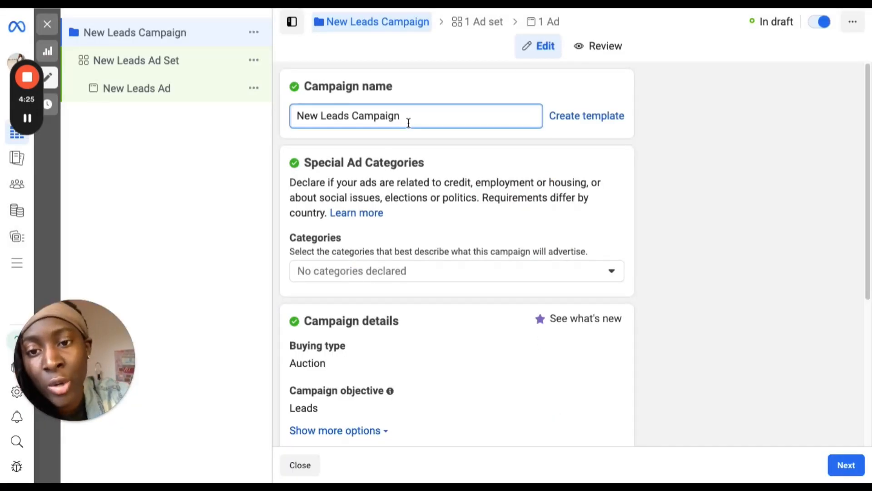
Name the campaign "MA: Buyers Leads - New Listings Philly 2024"
double_click(409, 122)
key("ctrl+a")
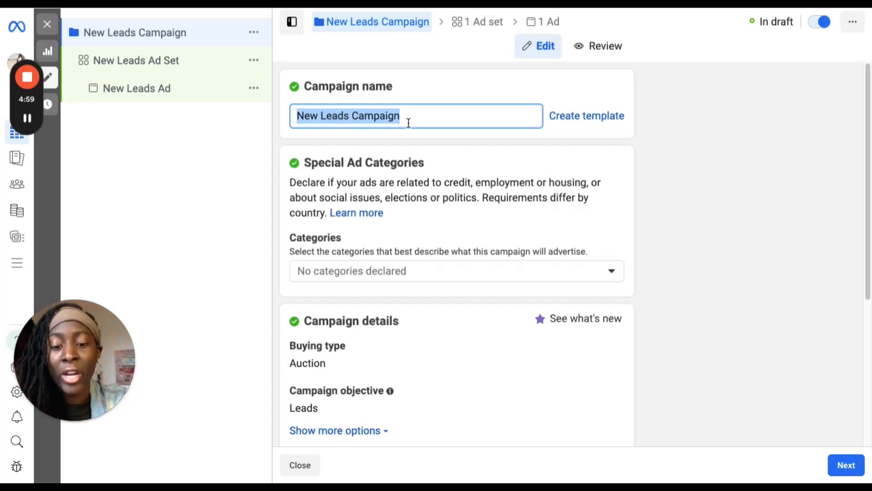
type("MA")
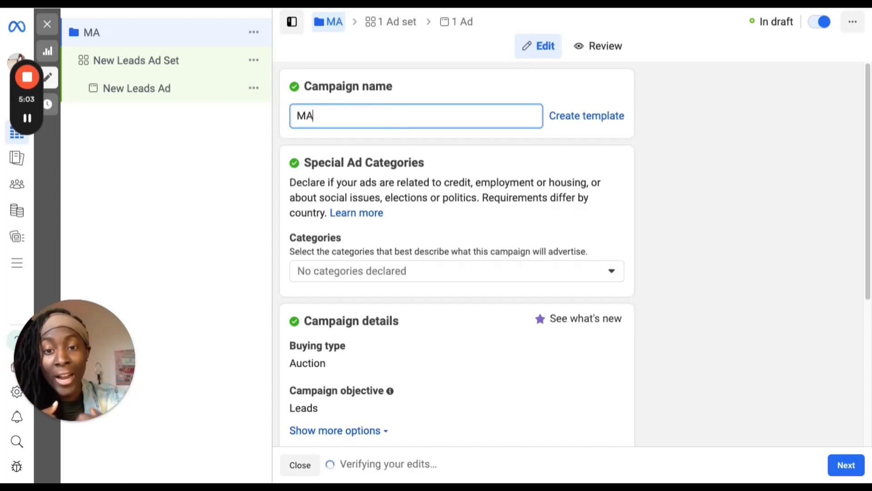
type(": ")
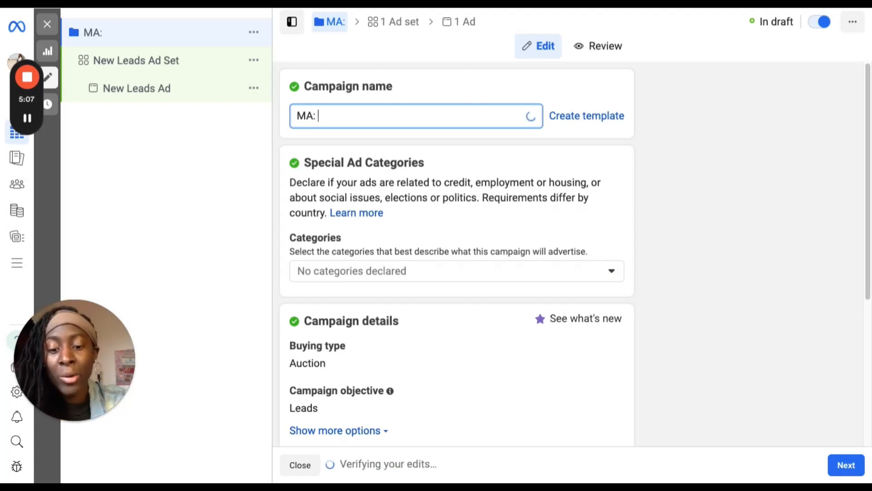
type("Buyer")
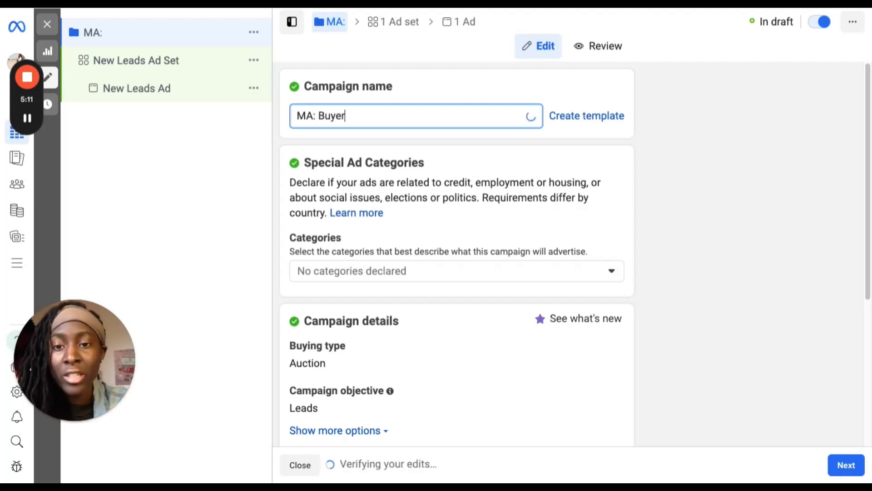
type("s Leads - New Listings Philly")
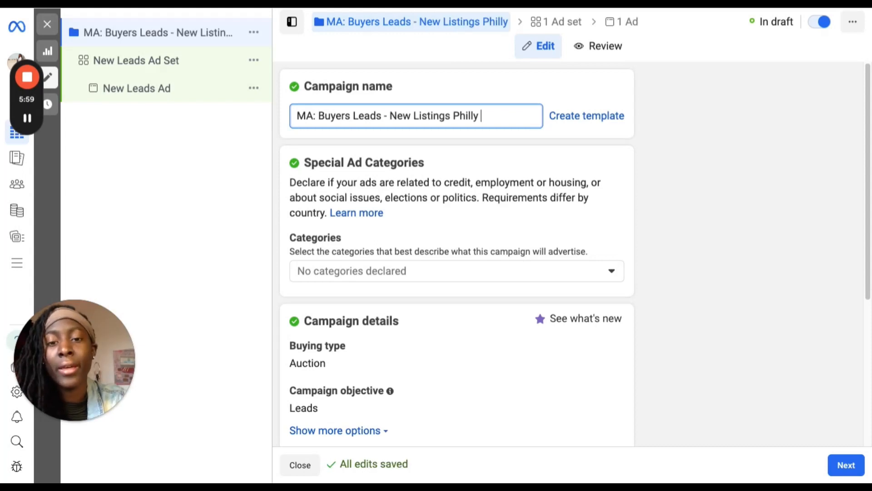
type("2023")
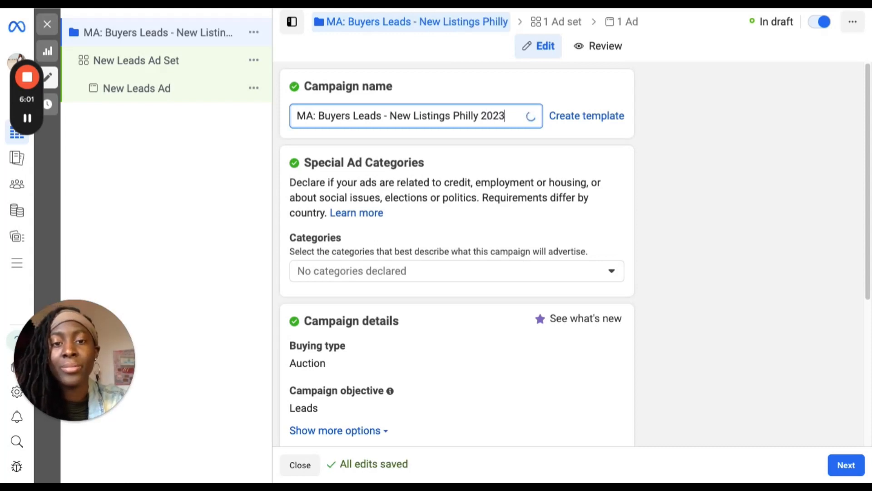
key("BackSpace")
type("4")
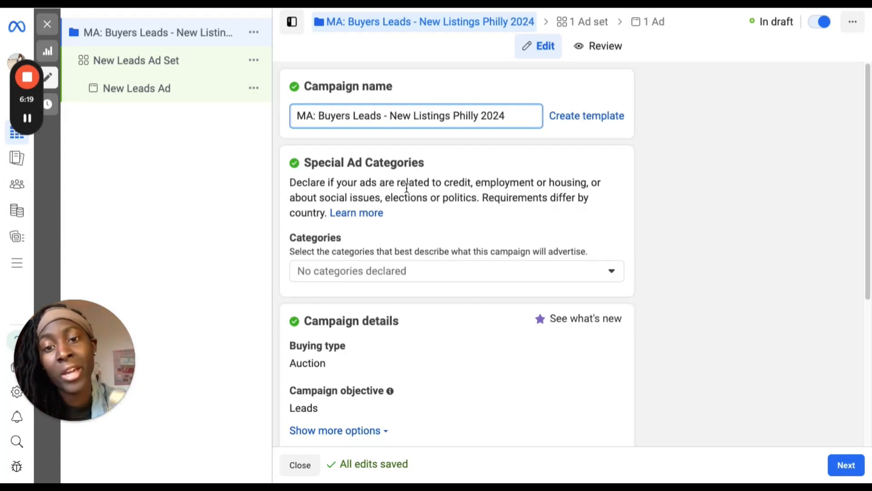
double_click(334, 117)
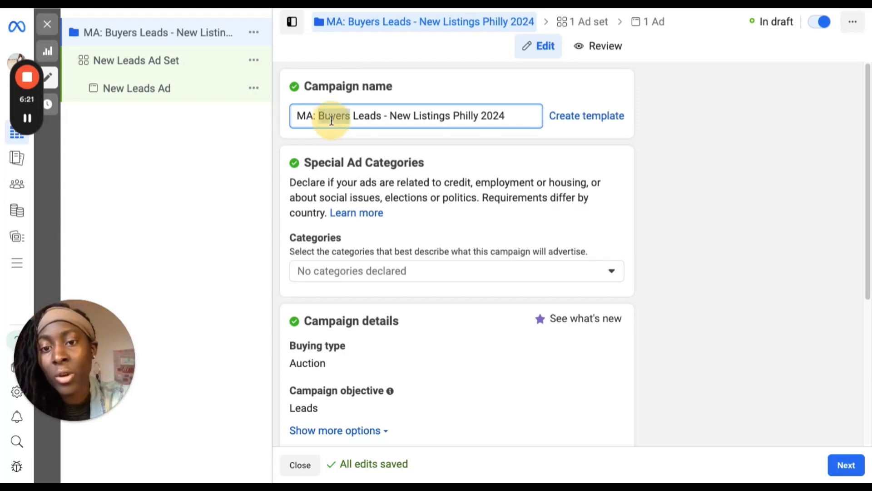
double_click(402, 117)
left_click_drag(403, 117, 459, 114)
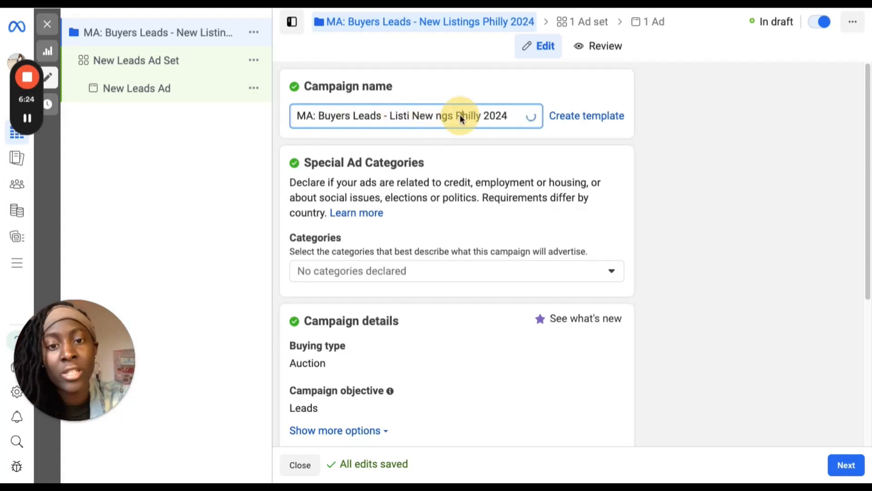
key("ctrl+z")
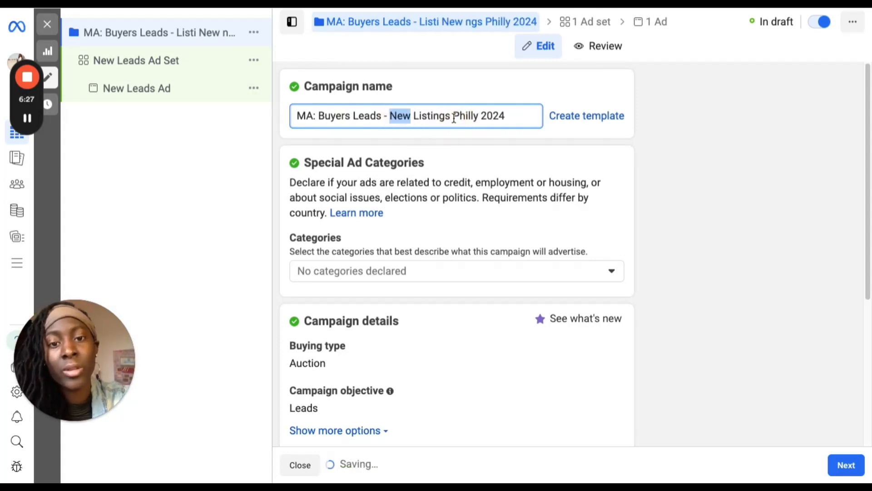
double_click(468, 116)
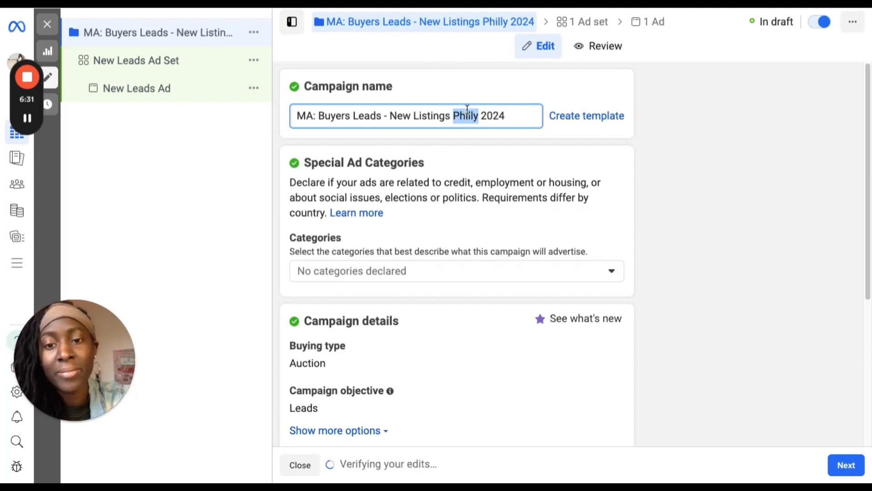
Declare Housing as the campaign's special ad category
scroll(502, 108, "down", 1)
scroll(501, 109, "down", 2)
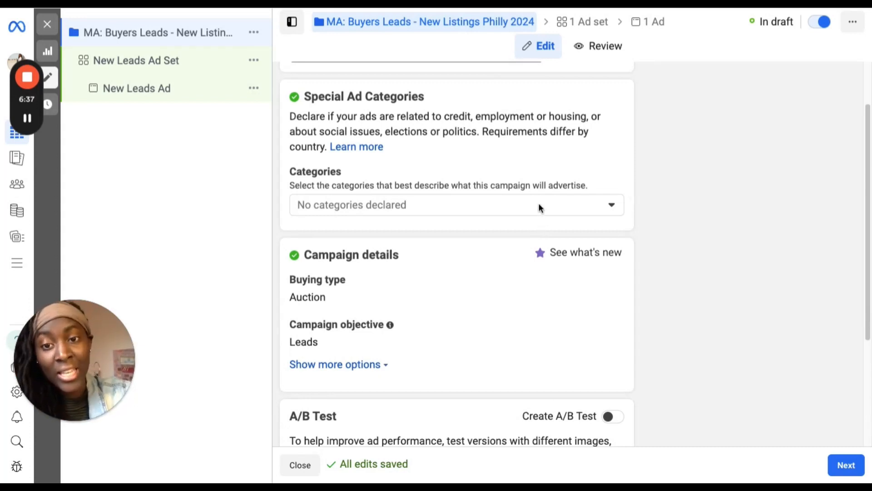
left_click(527, 205)
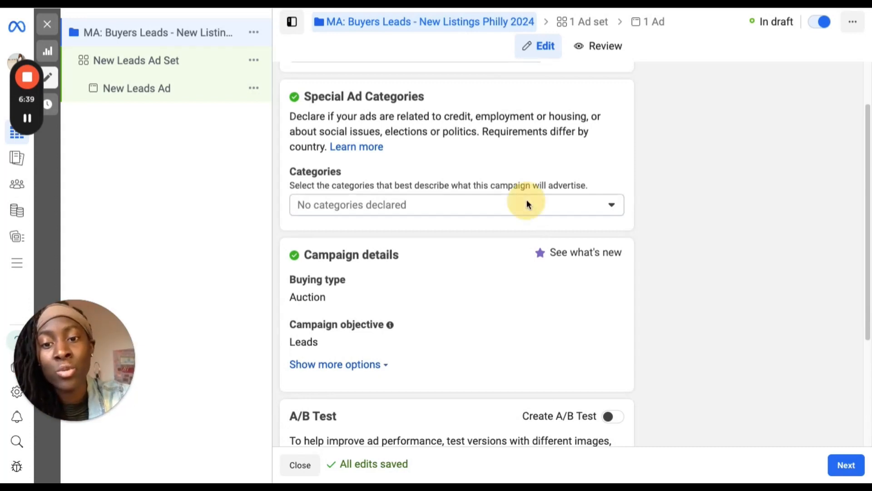
scroll(499, 274, "down", 1)
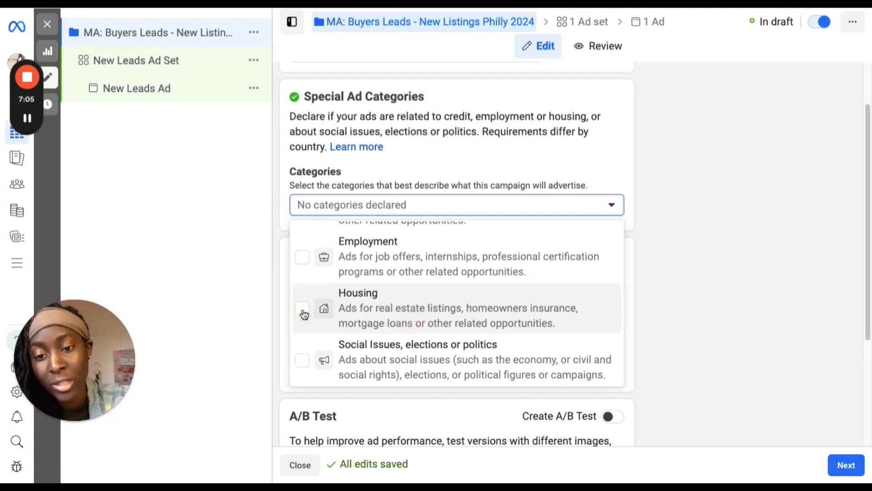
scroll(659, 241, "down", 2)
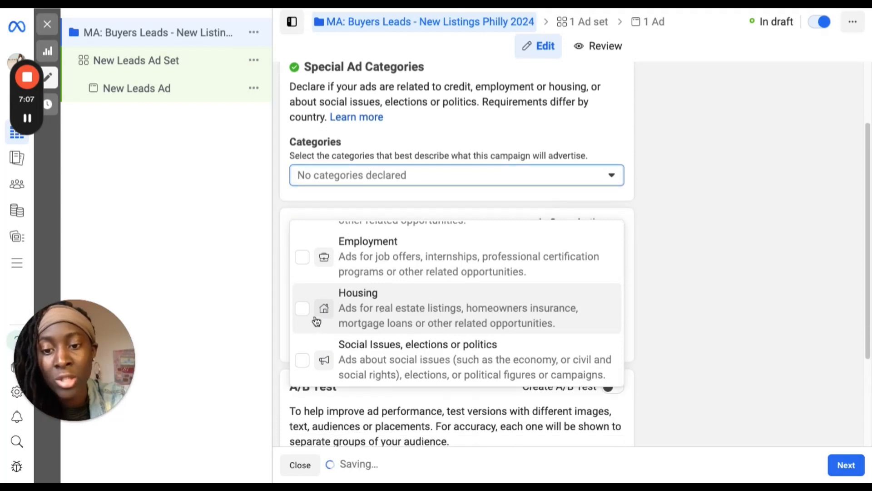
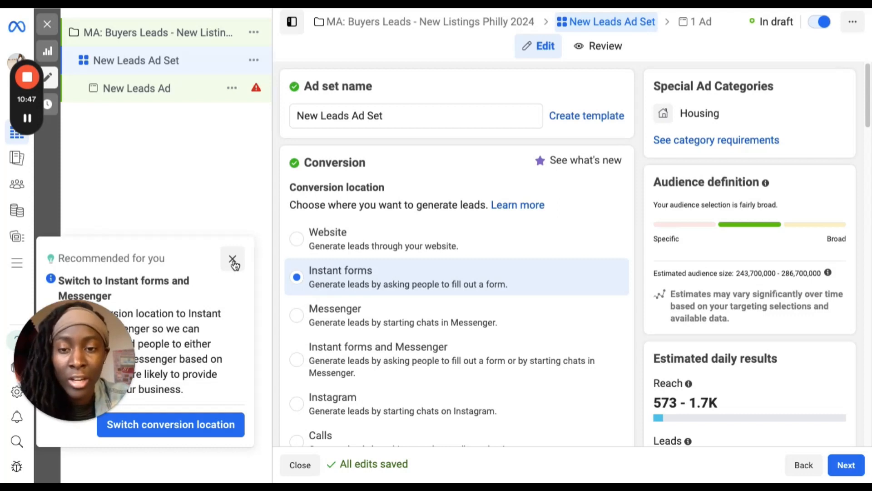
Rename the leads ad set as "Buyers Leads - Philly 2024"
left_click(374, 116)
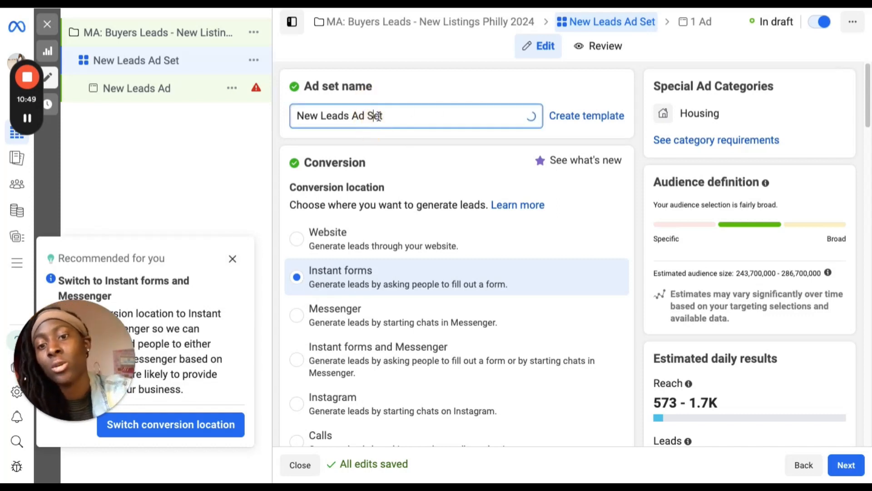
triple_click(314, 115)
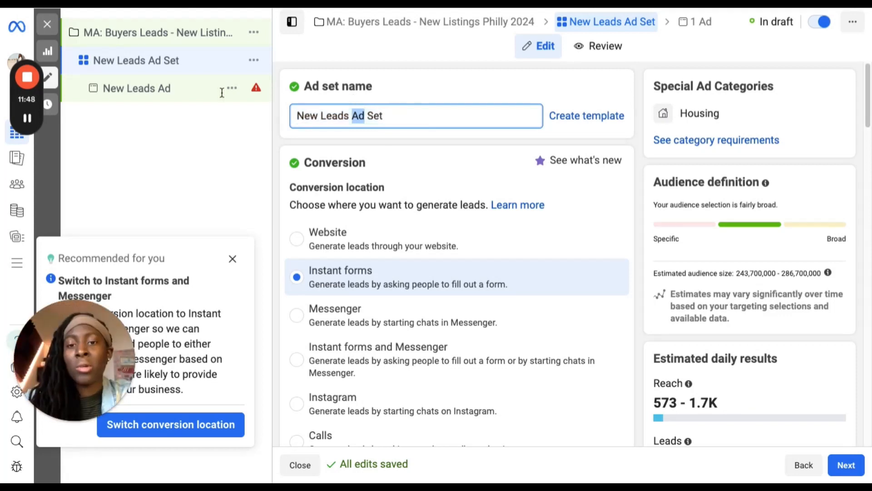
left_click_drag(395, 116, 275, 109)
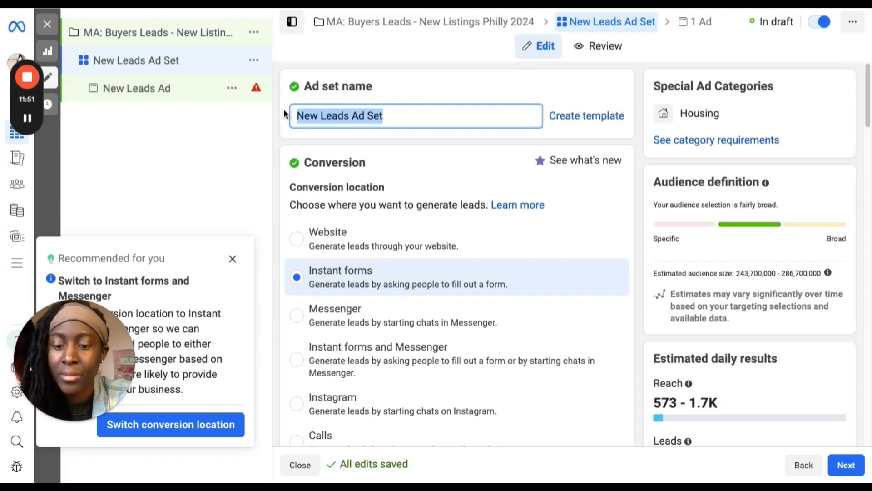
type("Buyer")
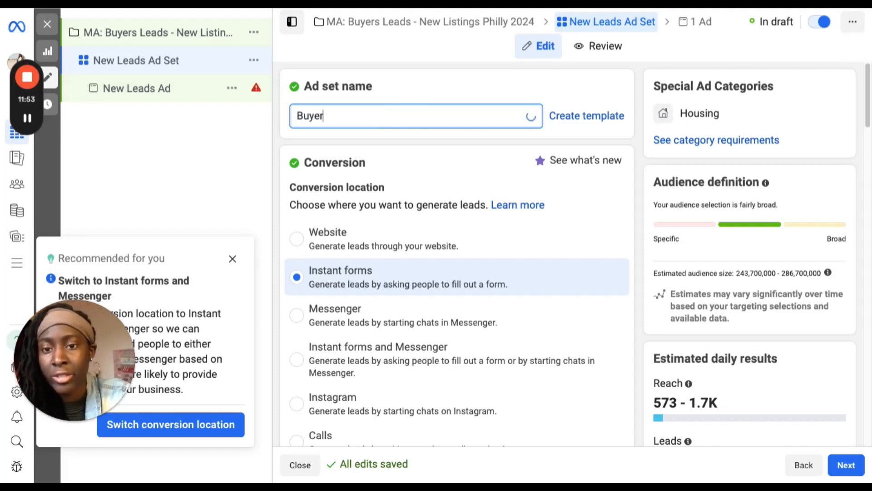
type("s")
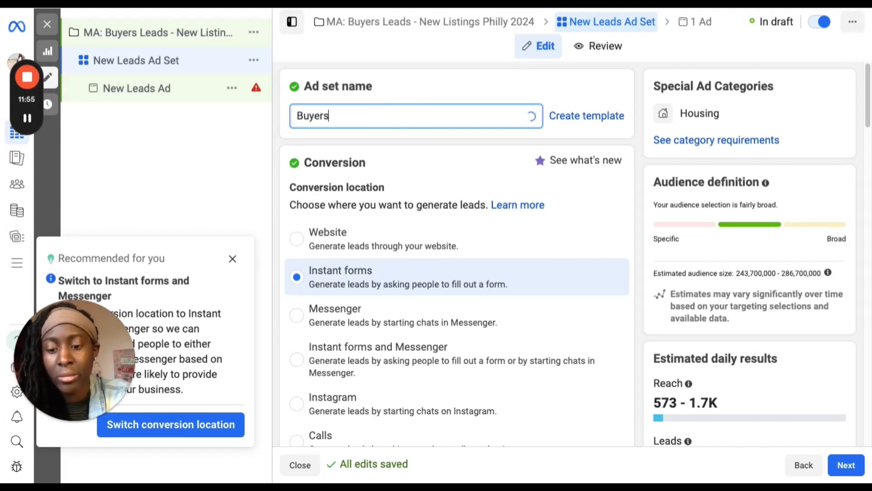
type(" Leads -")
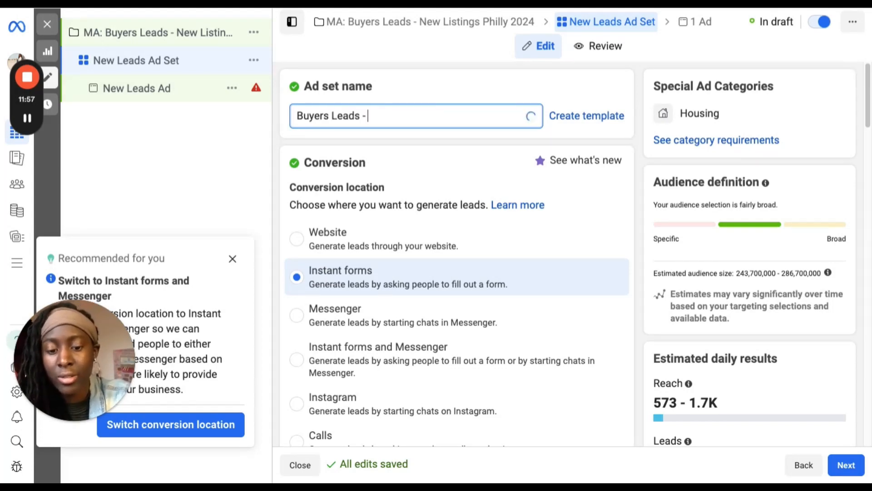
type(" Philly")
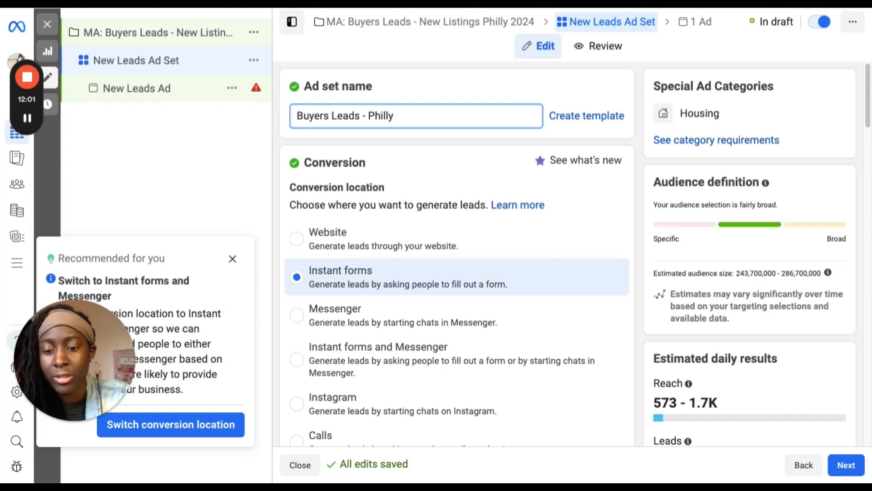
type(" 2024")
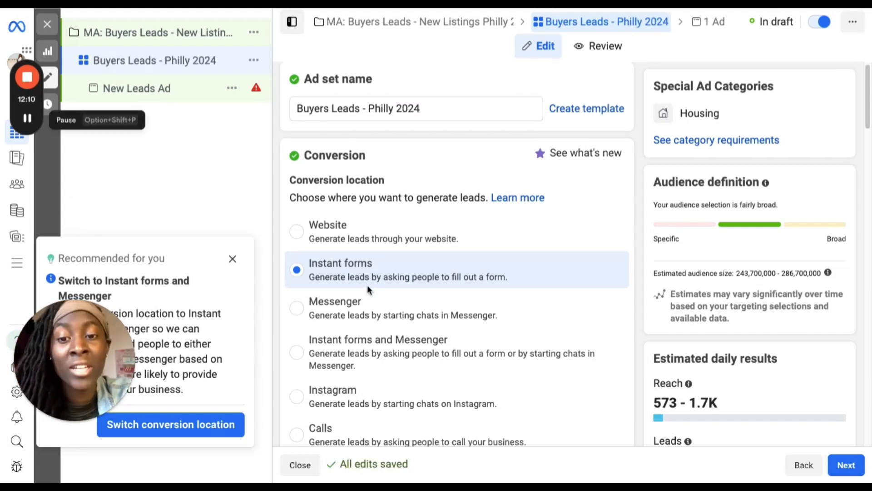
Review the ad set's conversion location, Facebook Page, performance goal, cost per result goal and dynamic creative settings
scroll(385, 256, "down", 2)
scroll(385, 255, "down", 5)
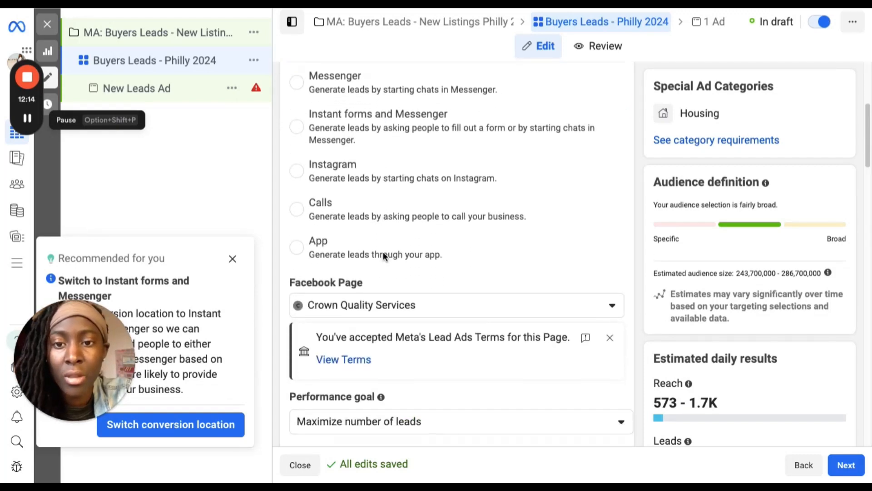
scroll(383, 256, "down", 3)
scroll(390, 236, "up", 5)
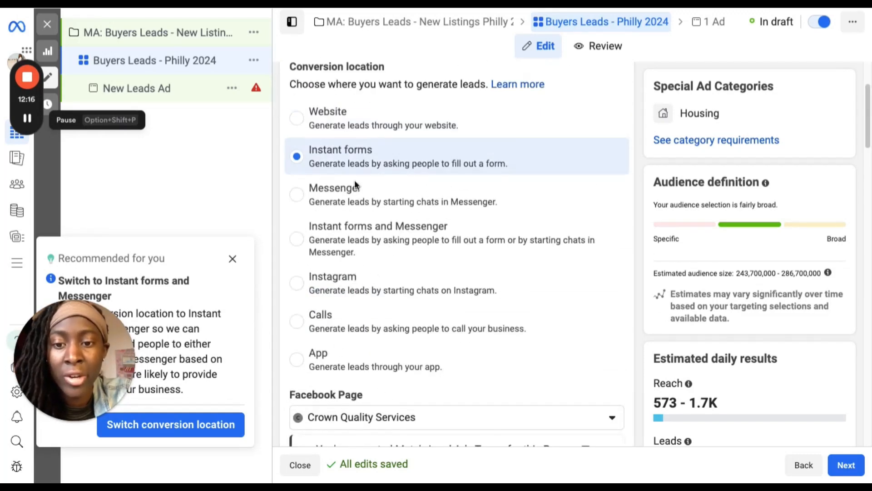
scroll(381, 265, "down", 5)
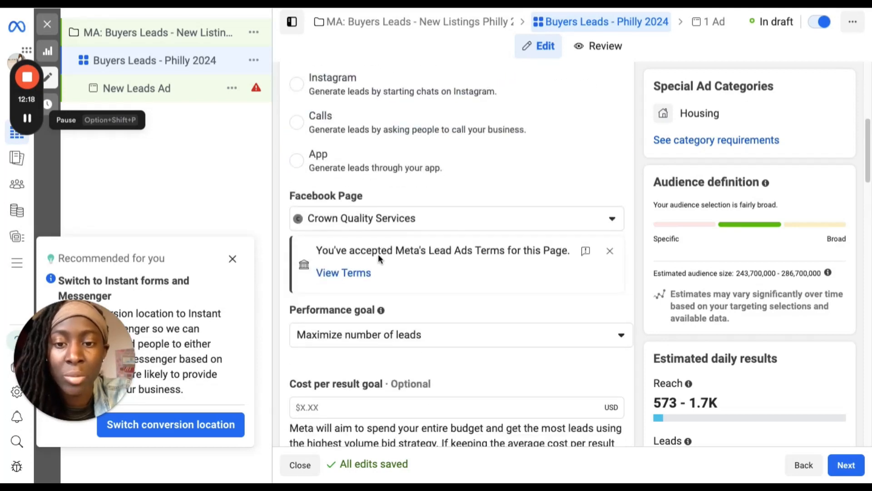
scroll(415, 160, "down", 4)
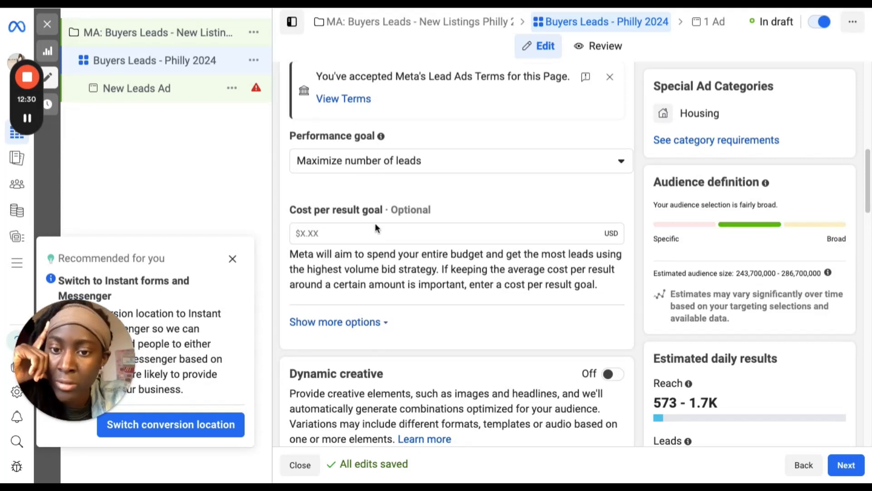
scroll(386, 213, "down", 1)
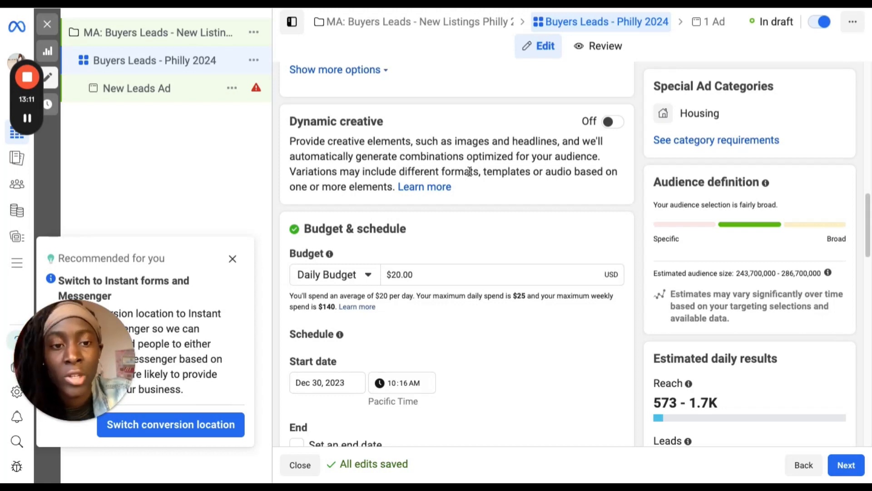
scroll(472, 166, "down", 1)
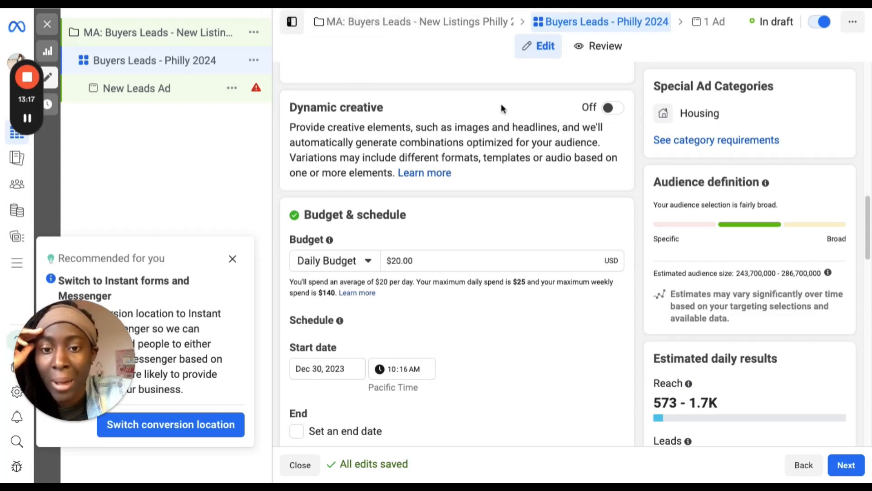
scroll(527, 115, "down", 1)
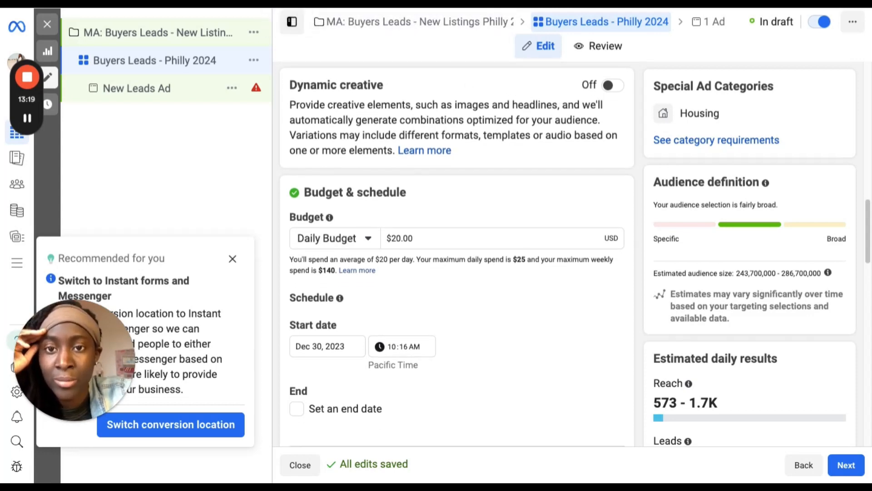
Review the ad set's daily budget, start and end dates, budget scheduling and ad scheduling options
mouse_move(29, 119)
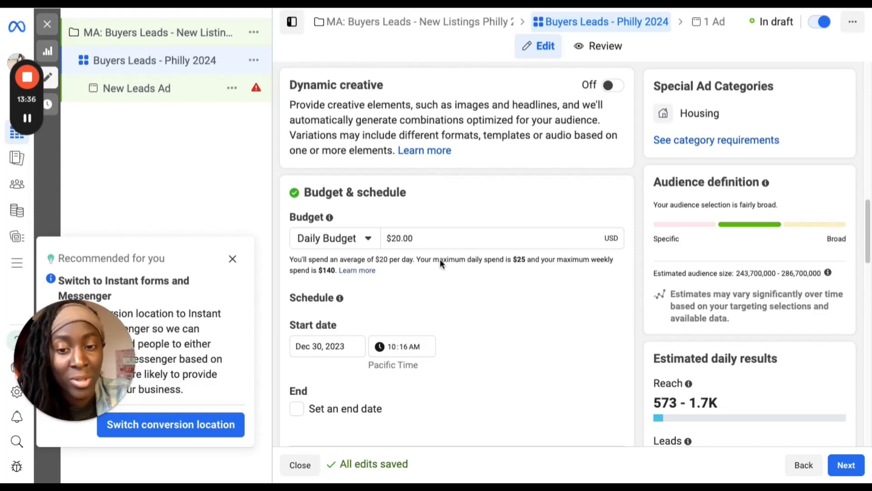
scroll(448, 208, "down", 2)
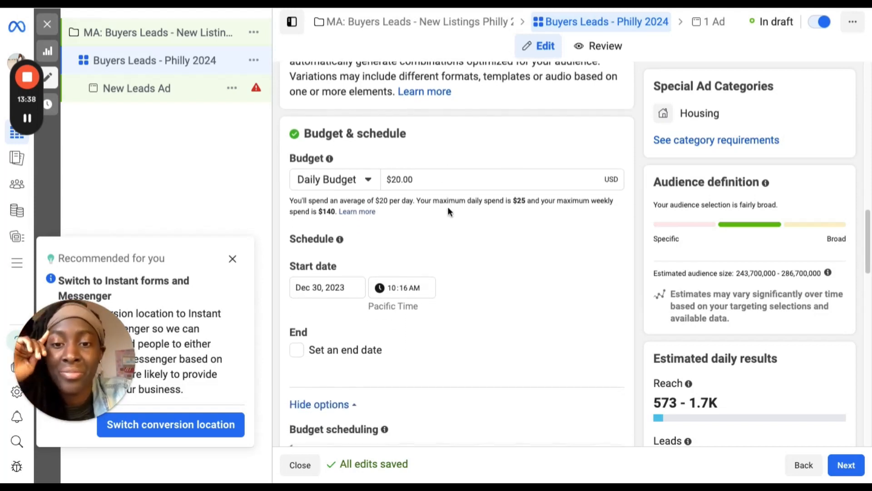
scroll(448, 209, "down", 1)
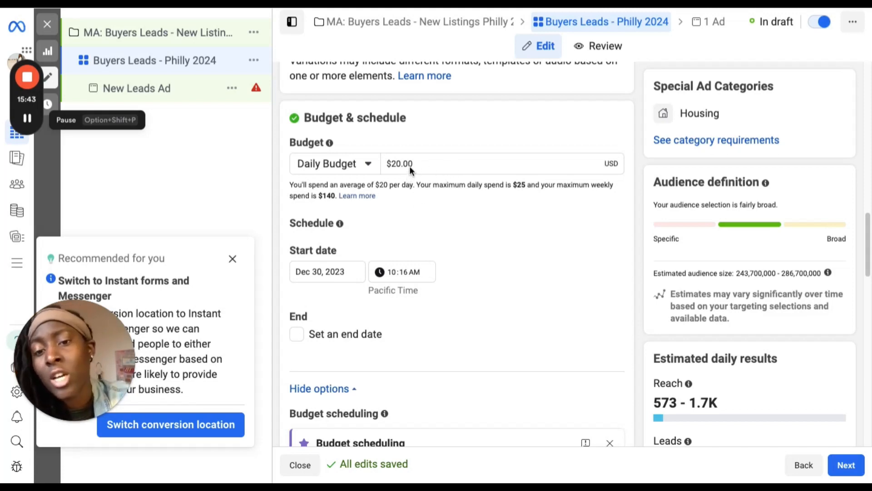
scroll(425, 173, "down", 1)
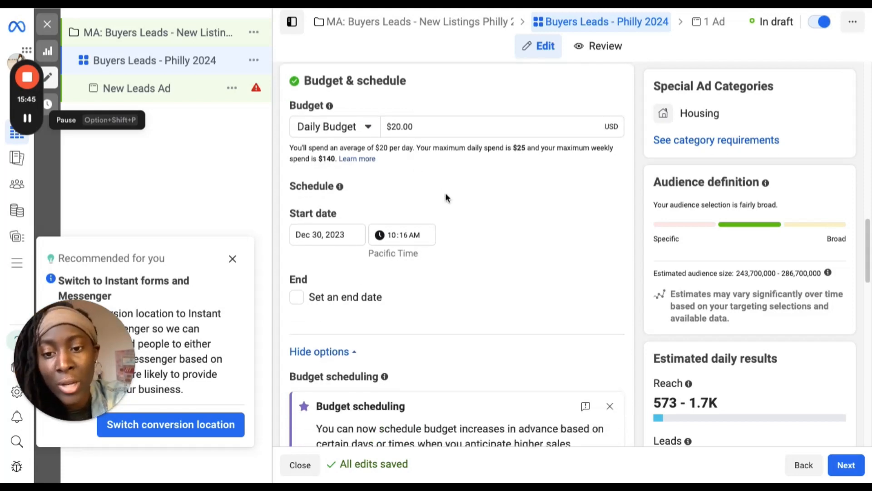
scroll(446, 197, "down", 1)
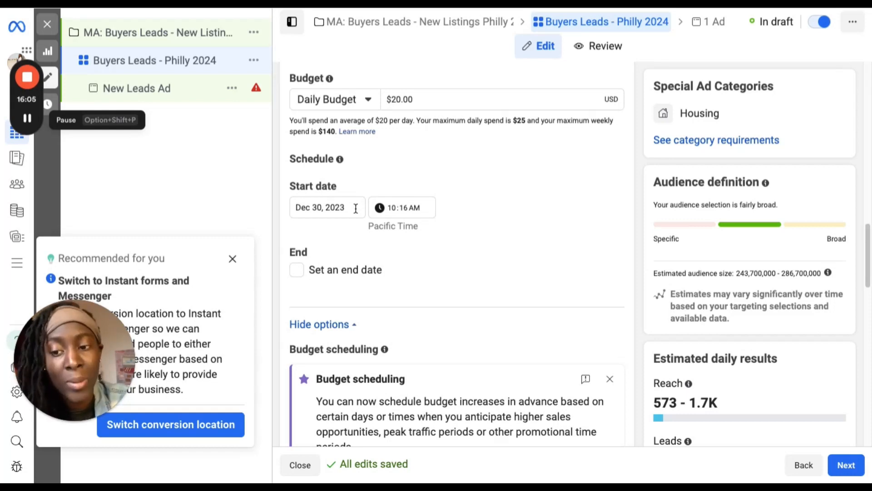
scroll(355, 208, "down", 1)
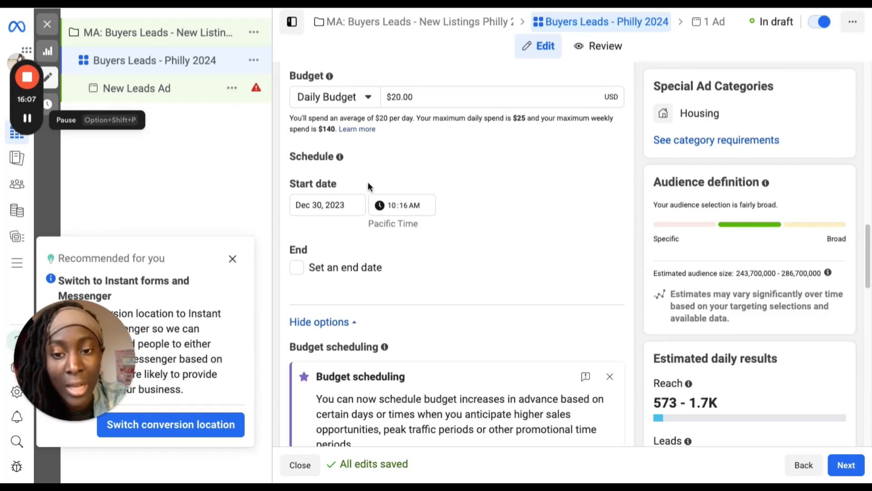
scroll(380, 218, "down", 1)
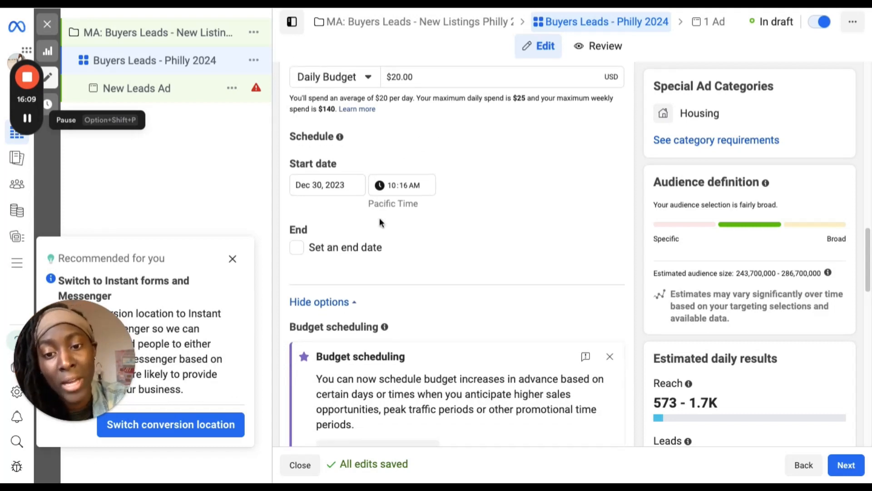
scroll(314, 231, "down", 1)
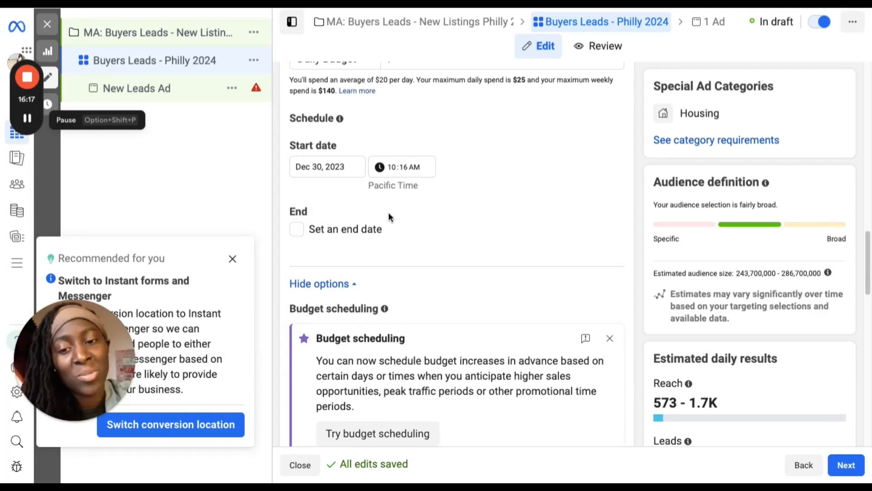
scroll(392, 211, "down", 1)
scroll(394, 211, "down", 4)
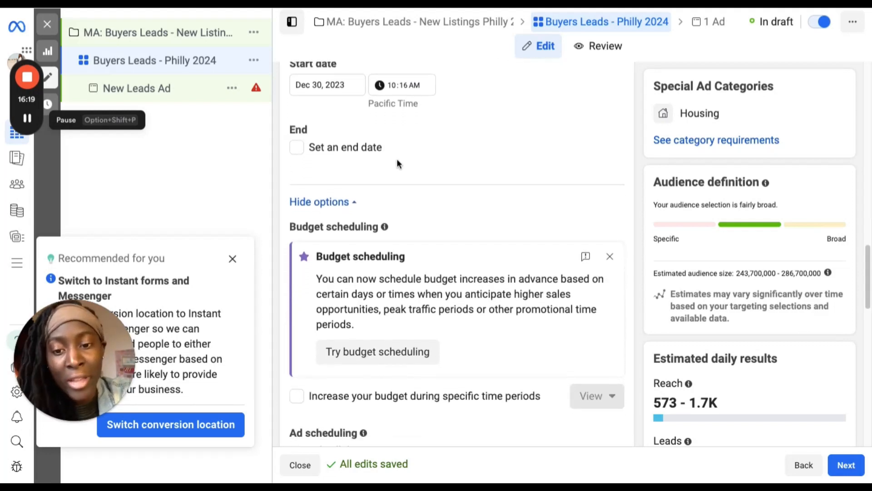
scroll(438, 126, "down", 10)
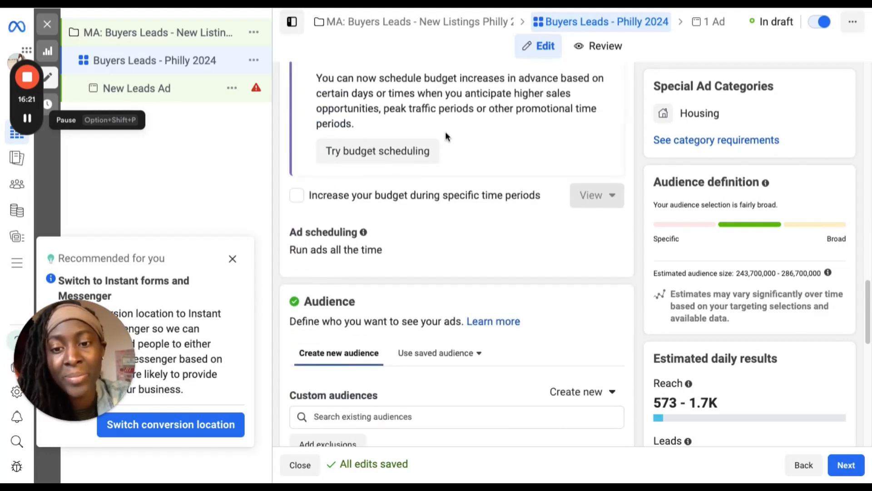
scroll(445, 136, "down", 2)
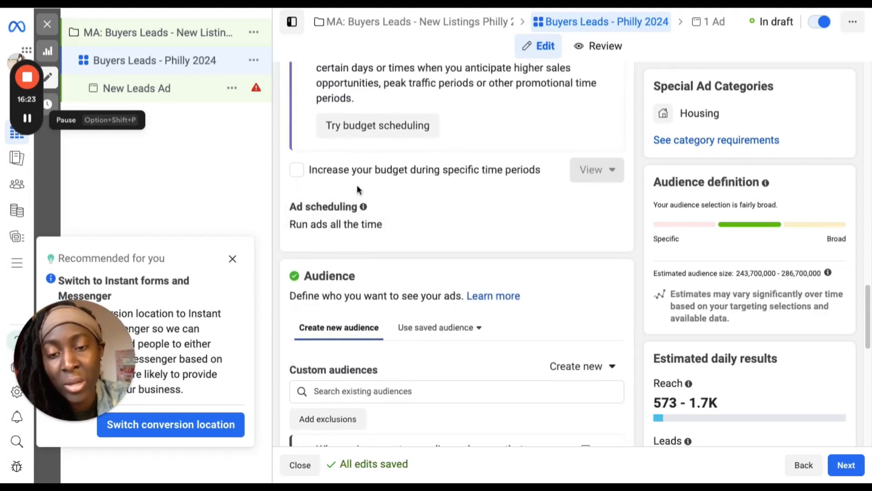
scroll(358, 190, "down", 2)
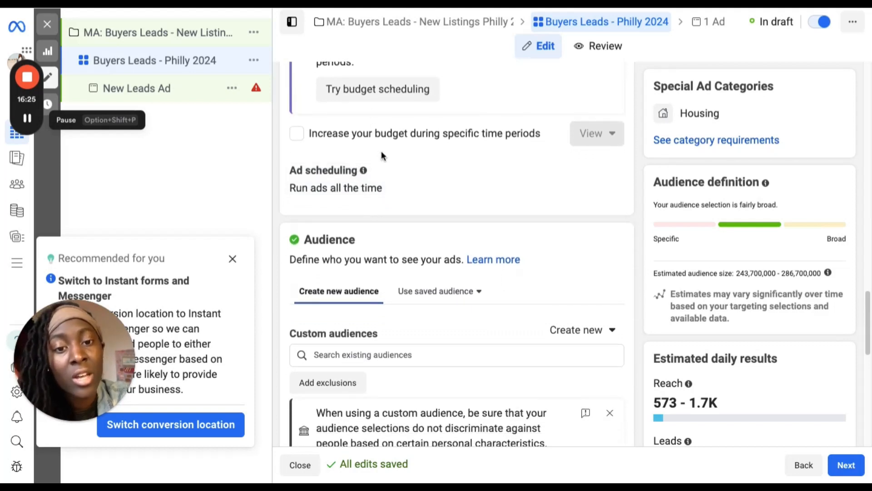
scroll(381, 151, "down", 1)
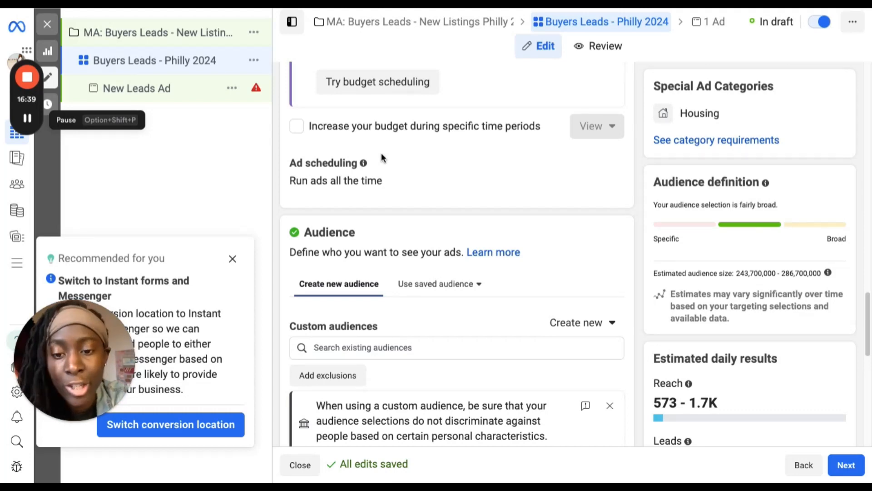
Review the audience controls and check which minimum and maximum ages the Housing category allows
scroll(398, 163, "down", 2)
scroll(397, 160, "down", 3)
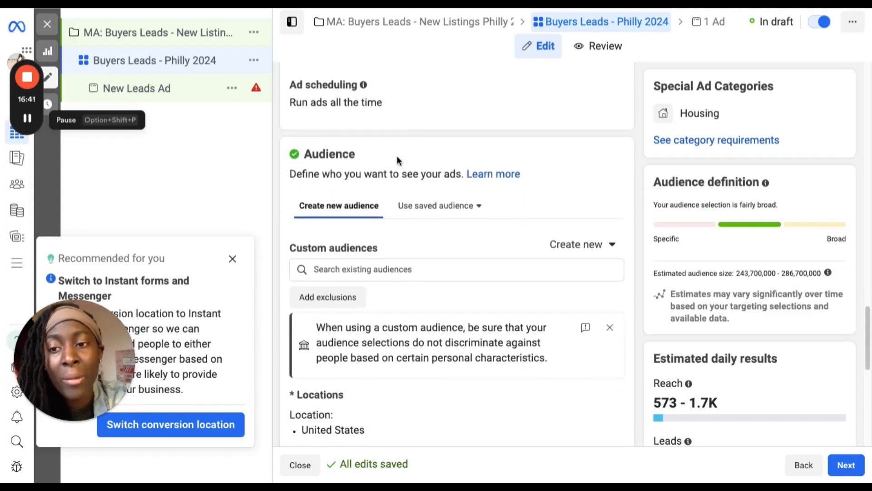
scroll(397, 156, "down", 2)
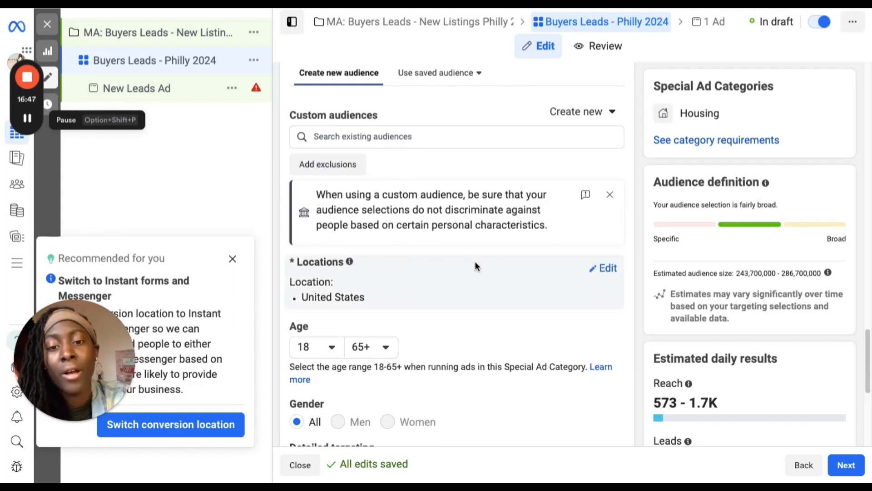
scroll(427, 263, "down", 1)
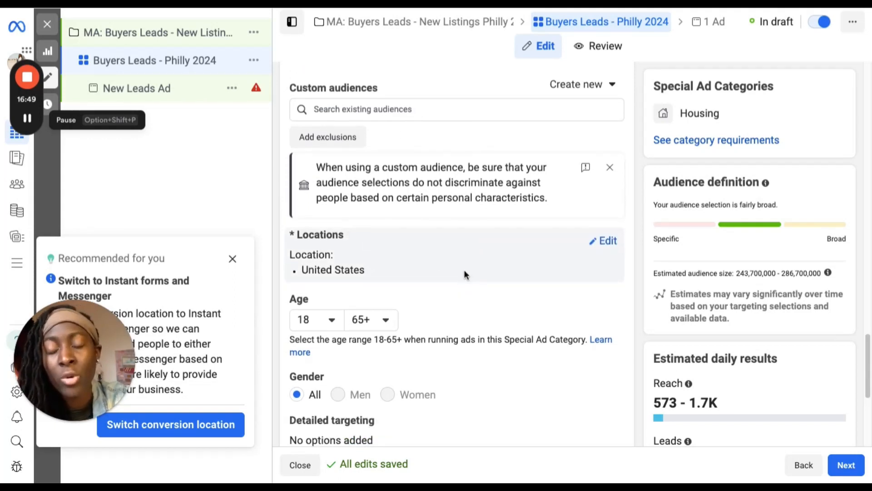
scroll(429, 196, "down", 1)
scroll(429, 196, "down", 3)
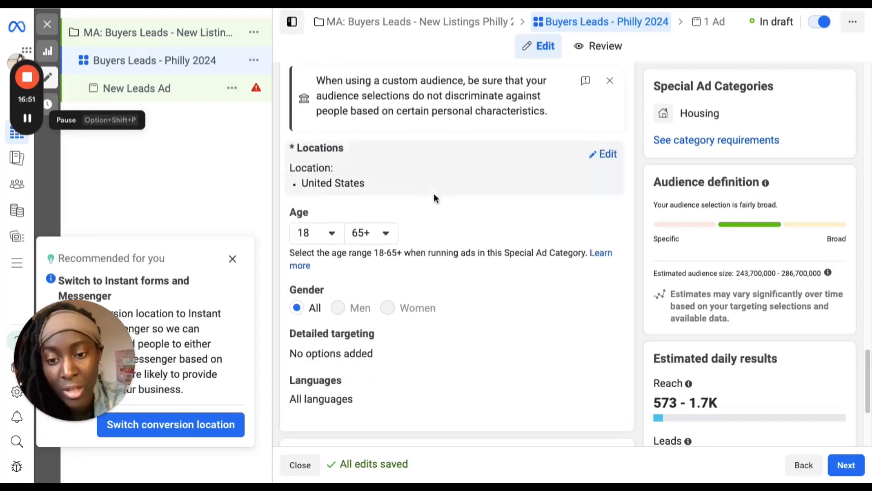
left_click(317, 240)
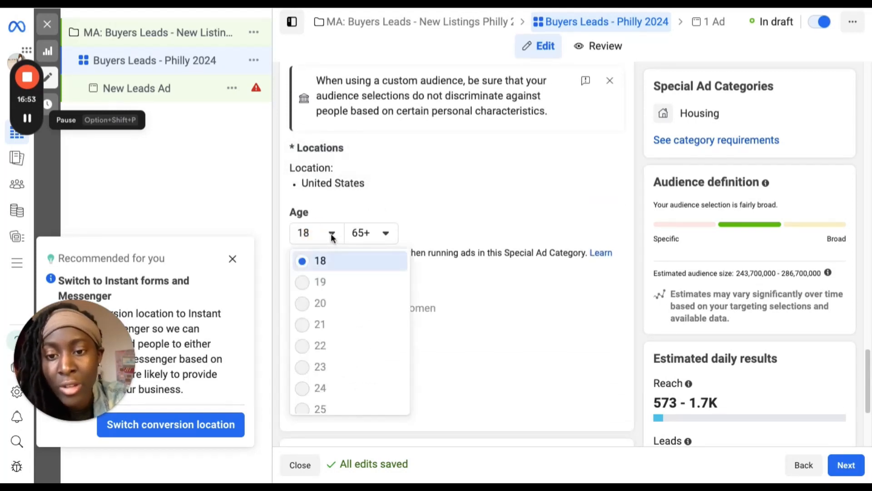
left_click(331, 233)
left_click(323, 235)
scroll(324, 290, "down", 15)
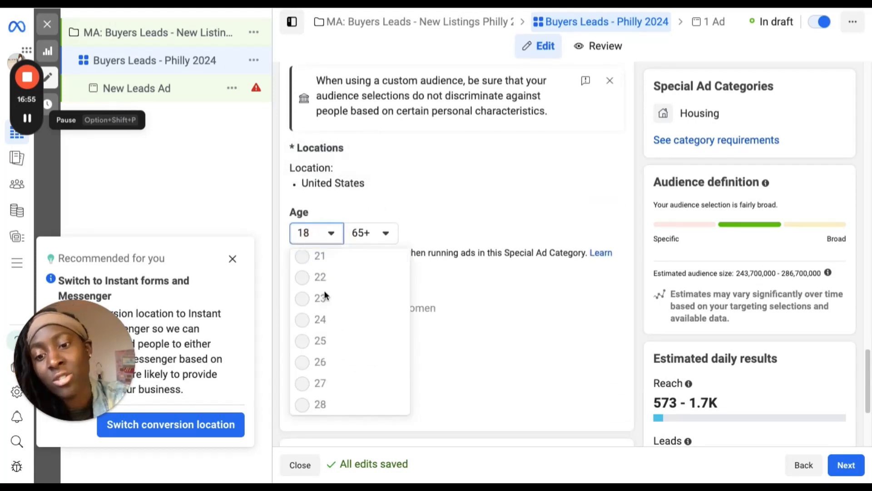
left_click(374, 232)
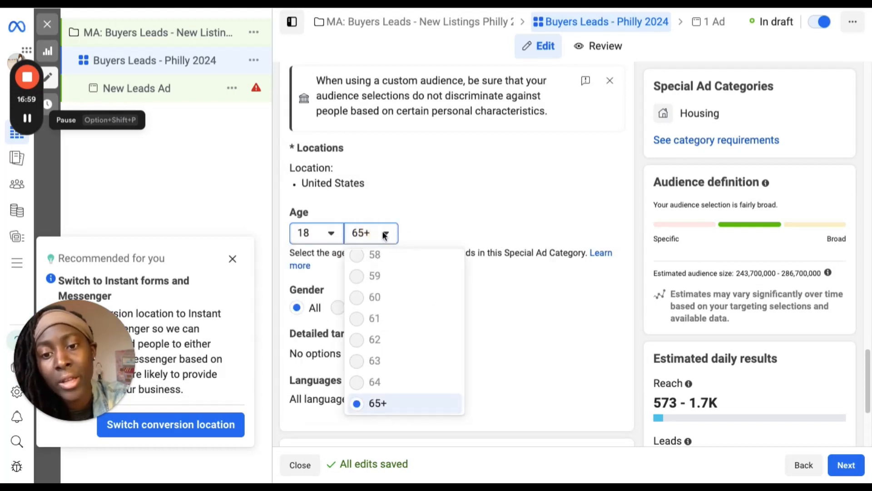
left_click(400, 234)
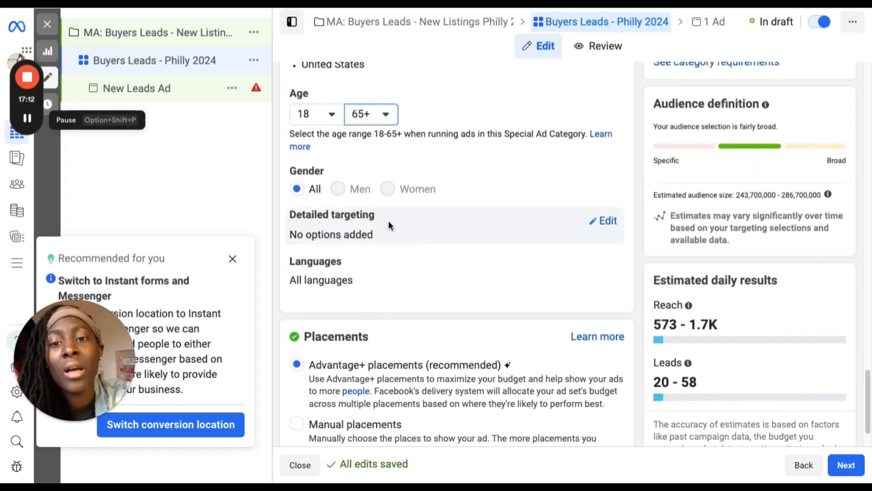
Replace the ad set's United States audience location with the place Philadephia, PA
scroll(388, 219, "up", 5)
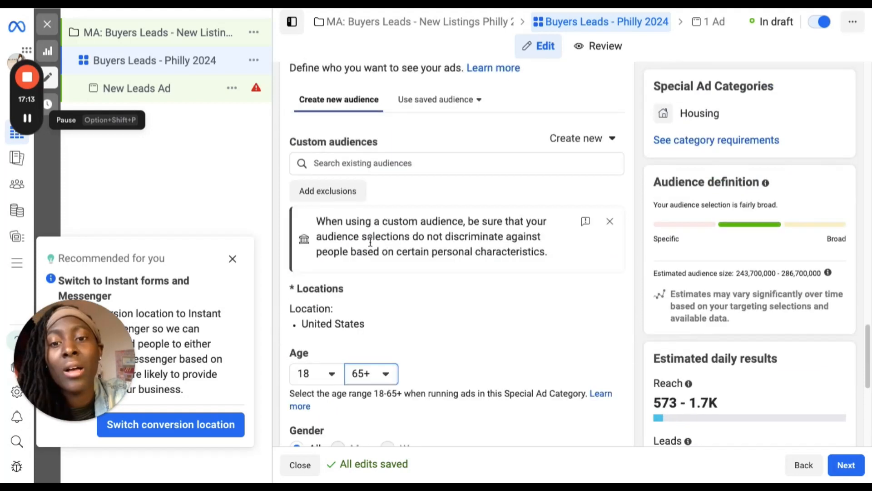
scroll(375, 268, "down", 1)
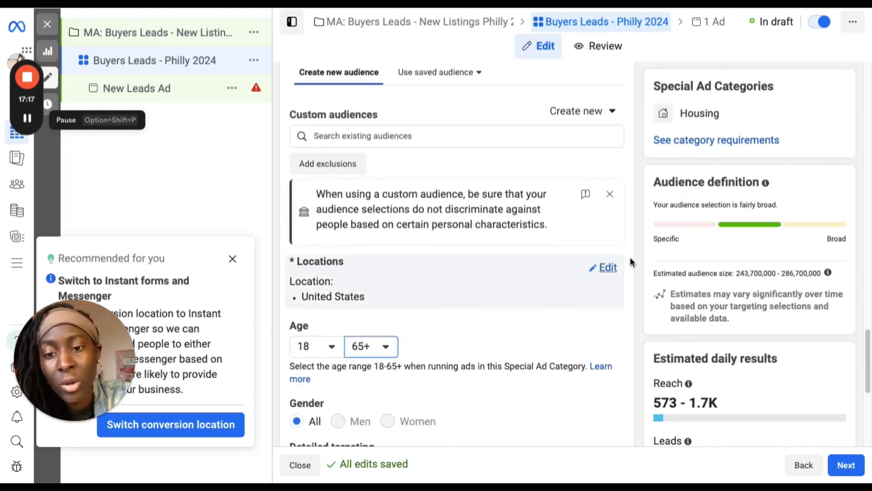
left_click(600, 272)
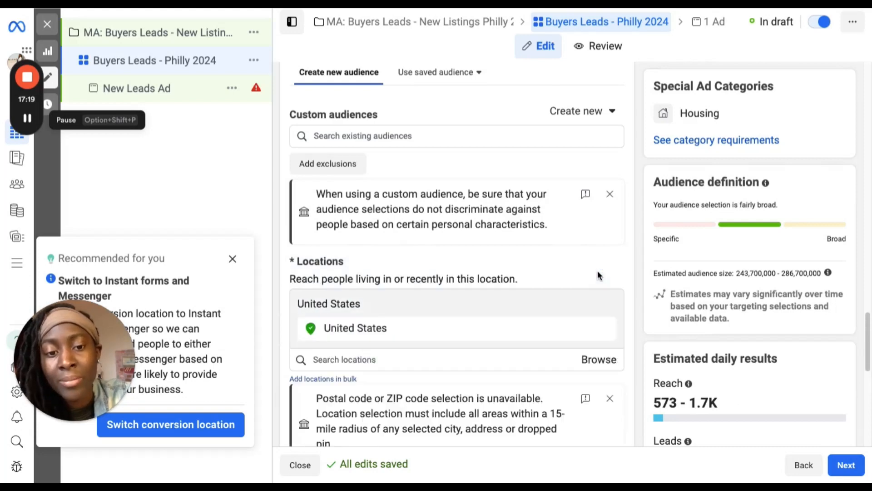
scroll(449, 279, "down", 2)
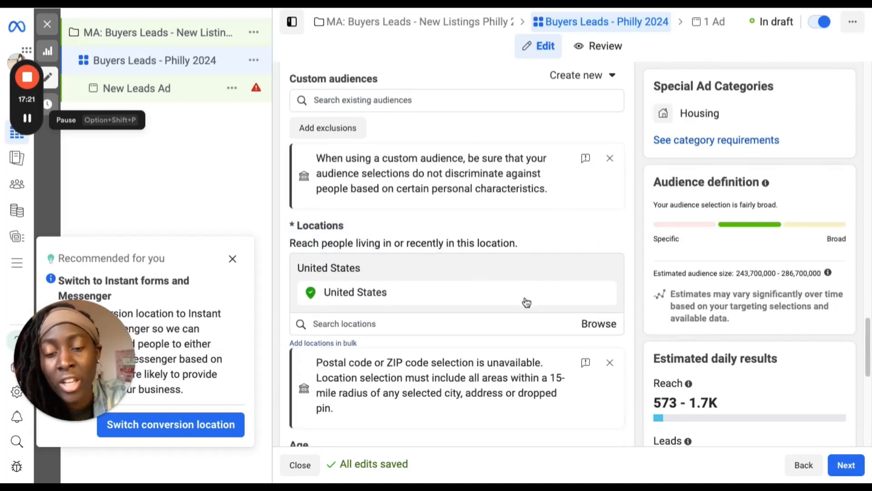
scroll(418, 285, "down", 1)
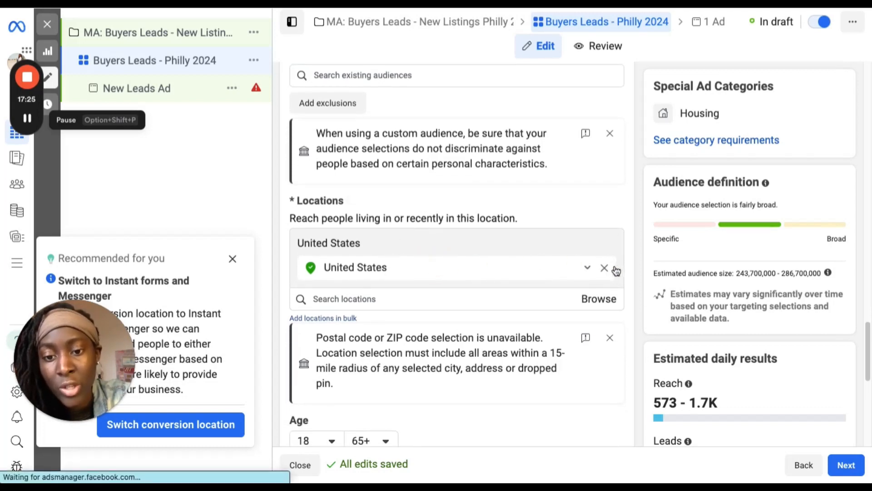
left_click(327, 295)
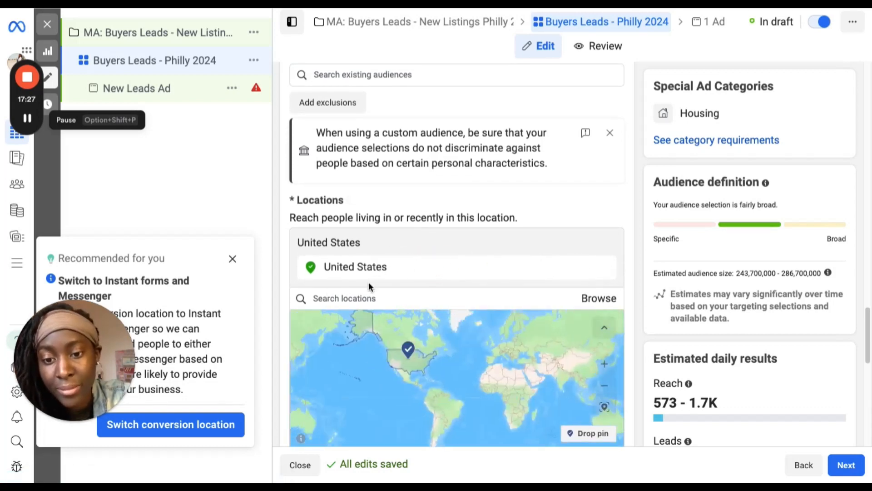
left_click(367, 296)
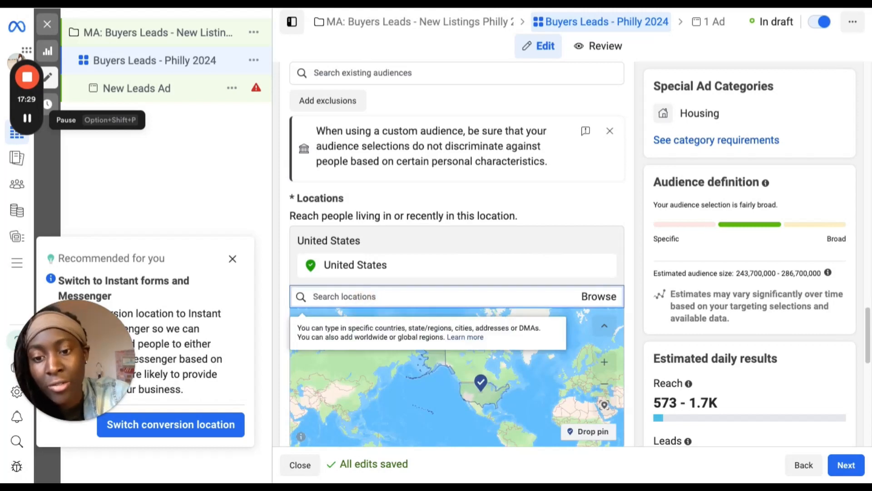
type("phila")
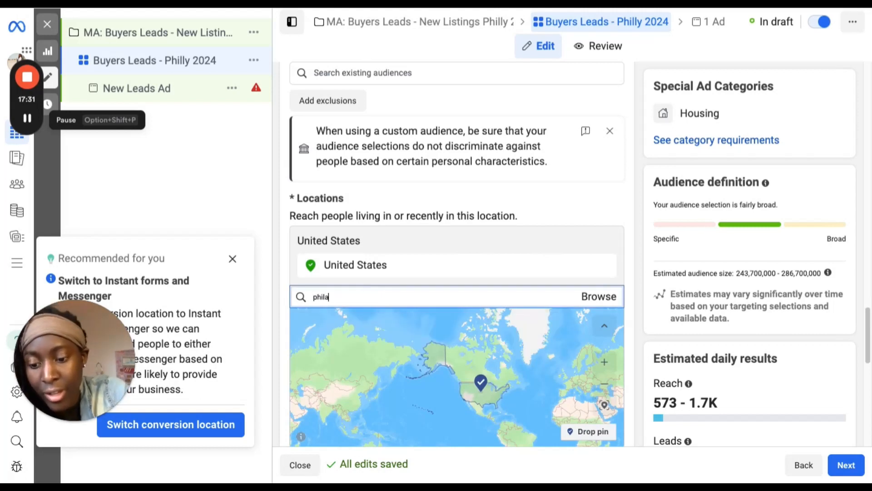
type("dep")
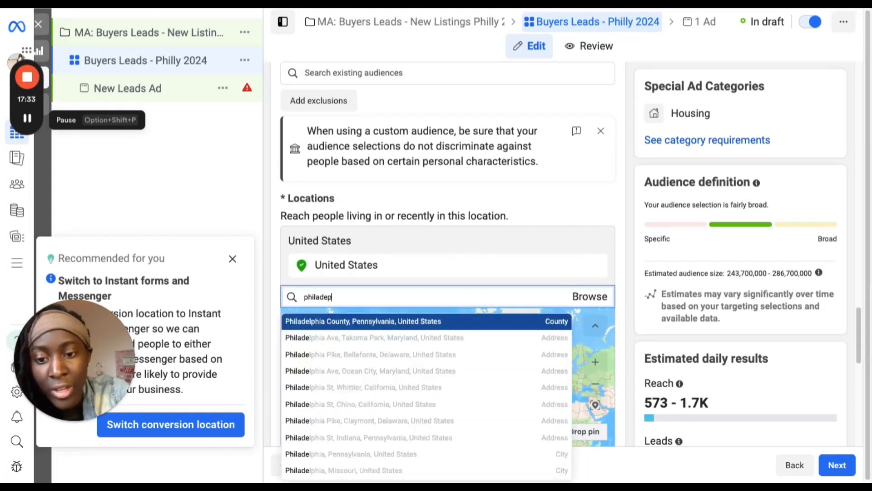
type("hi")
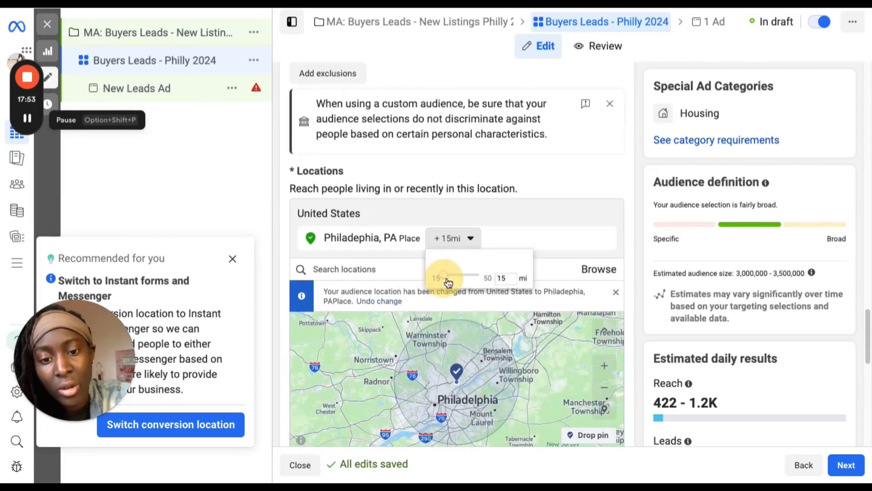
Set the radius around the Philadephia, PA audience location to the minimum of 15 miles
left_click_drag(448, 282, 440, 282)
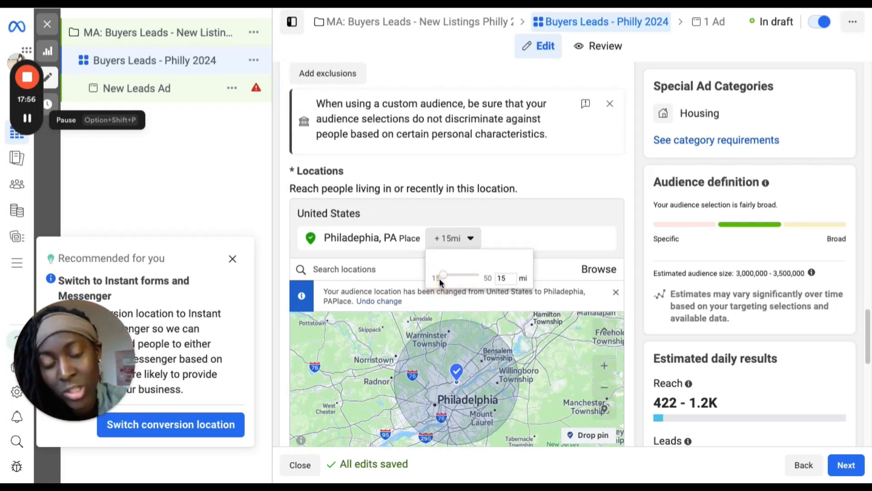
scroll(567, 107, "down", 2)
scroll(567, 107, "down", 1)
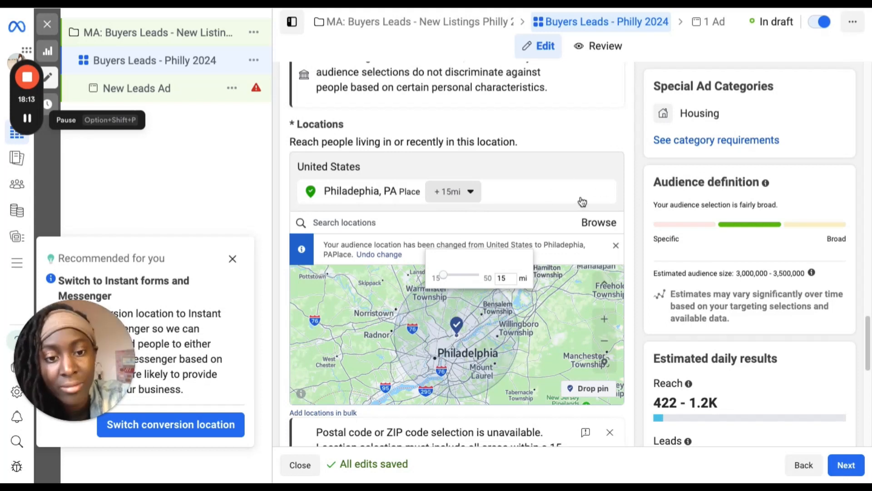
scroll(589, 136, "down", 1)
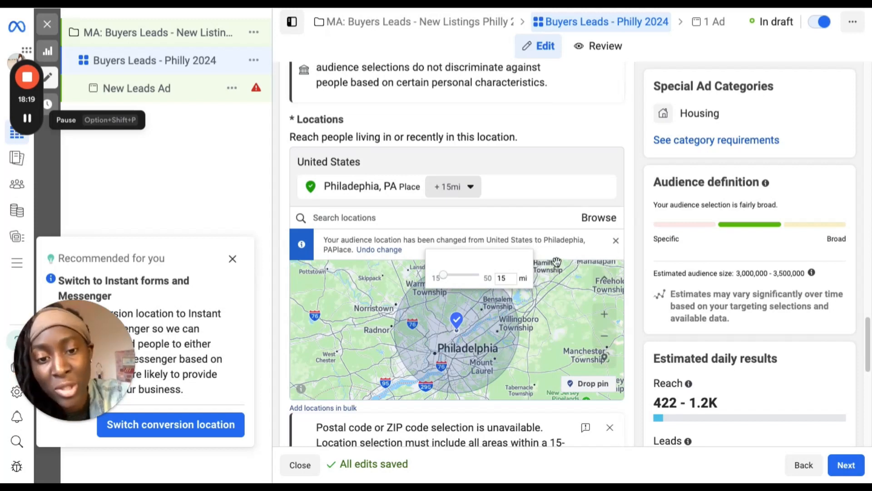
left_click(622, 161)
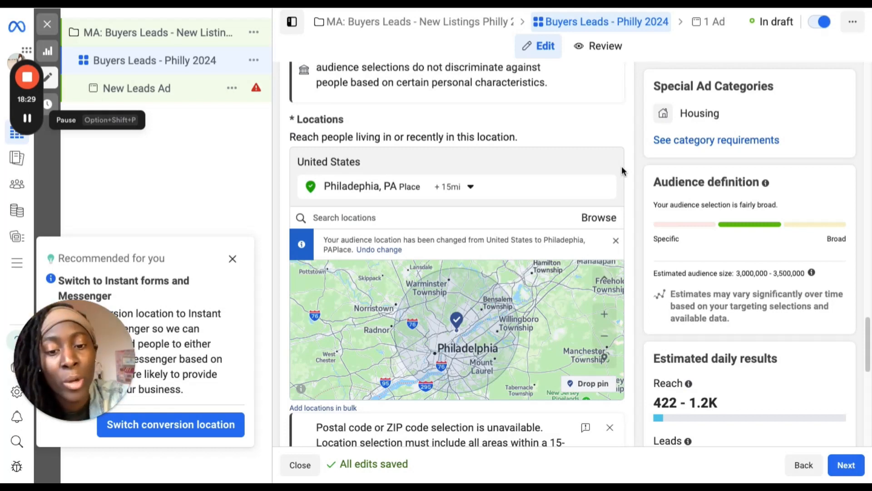
scroll(616, 226, "down", 1)
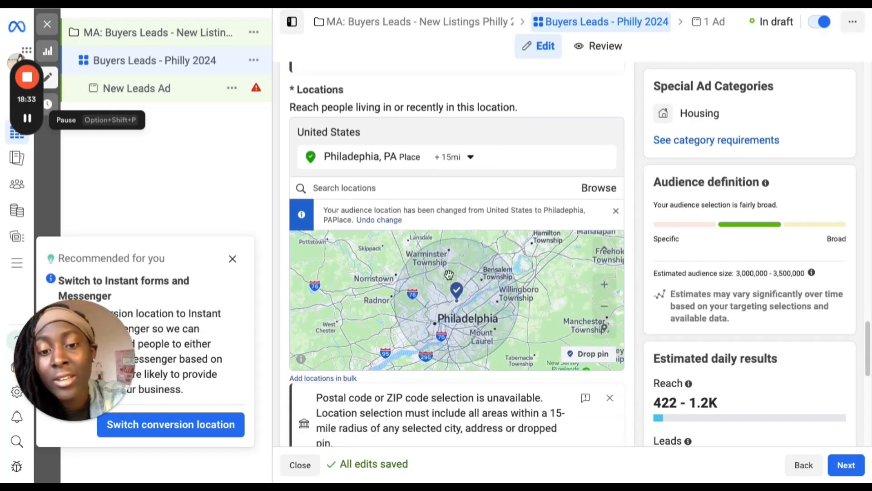
scroll(659, 126, "down", 1)
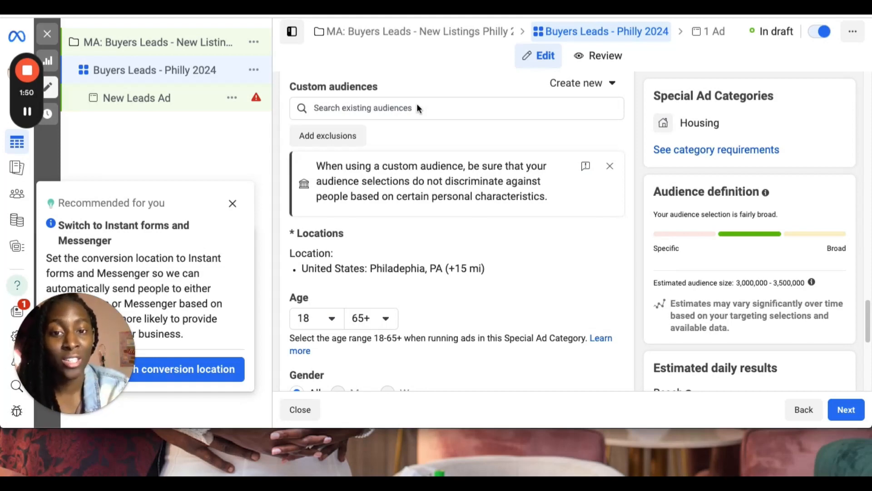
Open the ad set's detailed targeting for editing, search it for "real estate" interests and clear the search
scroll(472, 179, "down", 1)
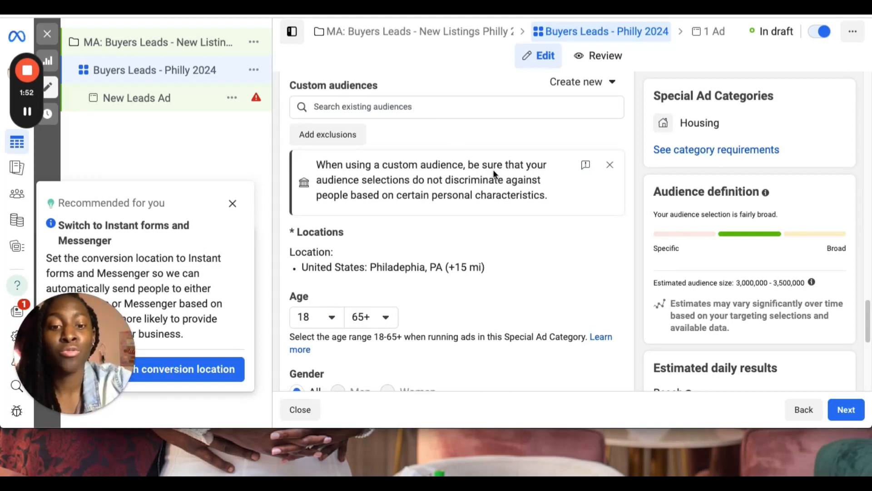
scroll(468, 178, "down", 5)
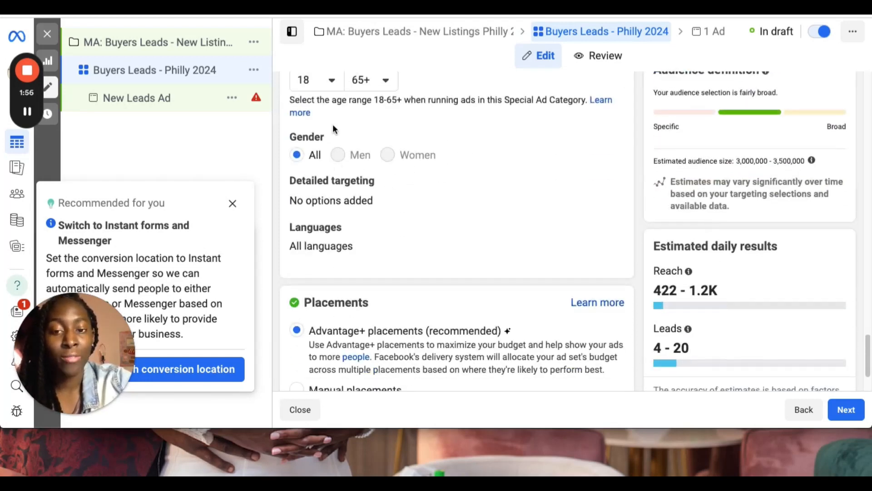
scroll(334, 134, "up", 1)
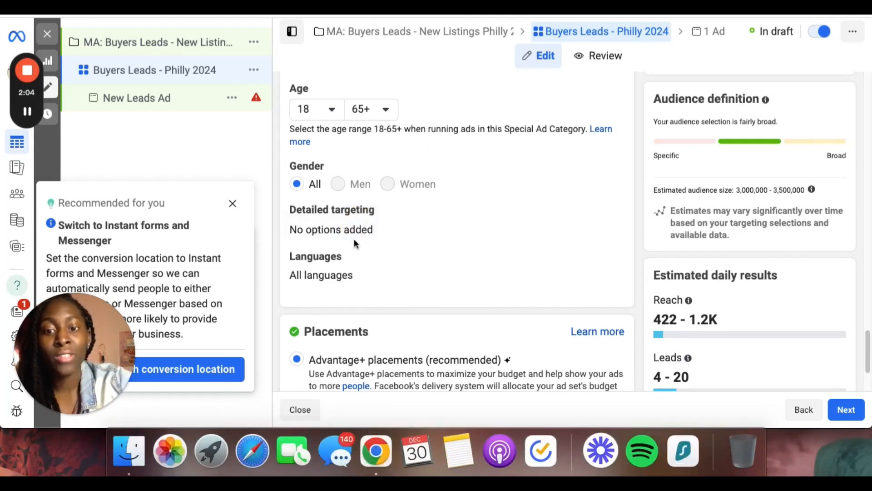
mouse_move(593, 219)
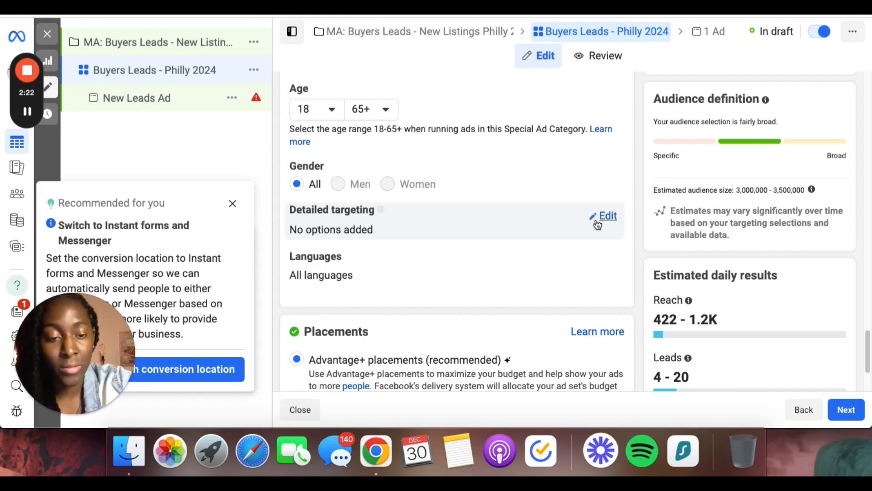
left_click(599, 222)
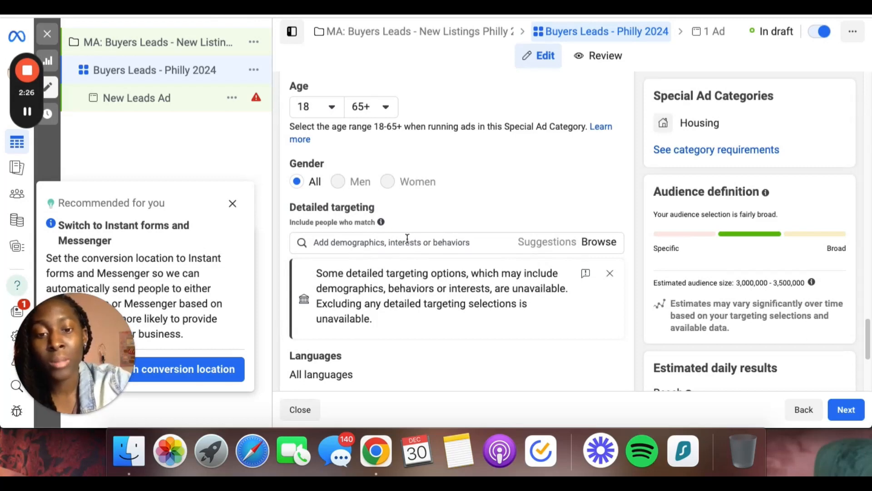
left_click(419, 242)
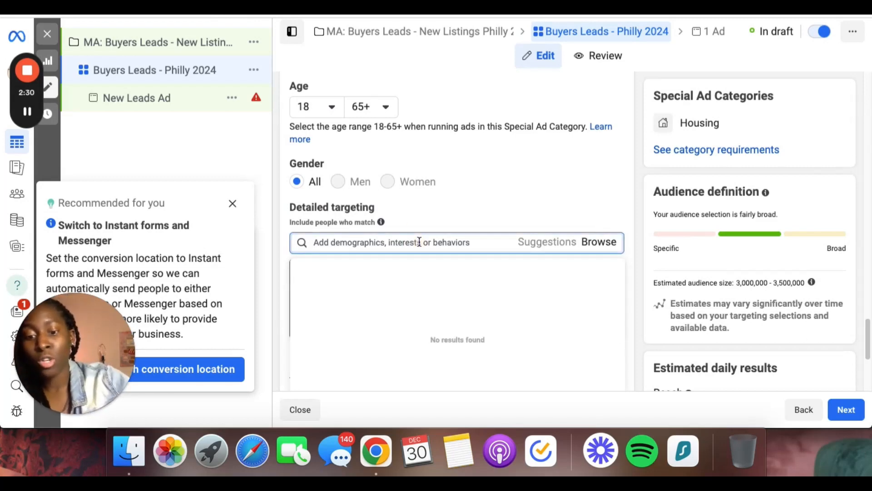
type("real")
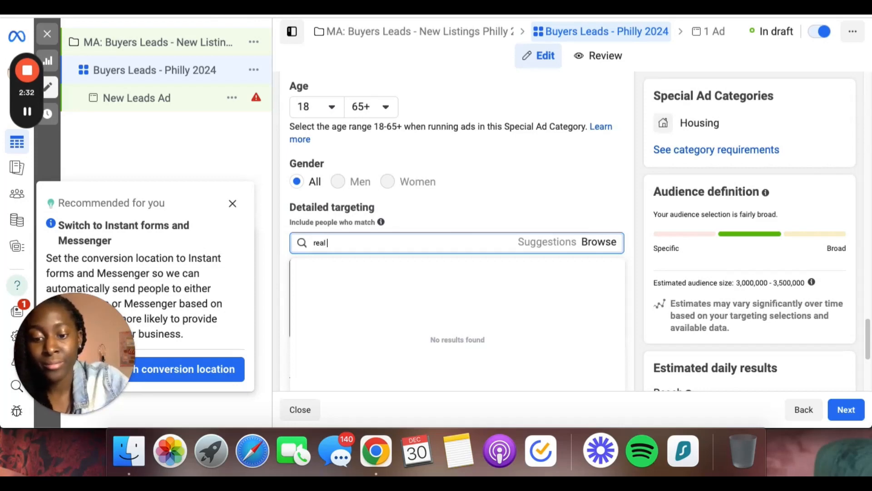
type(" estate")
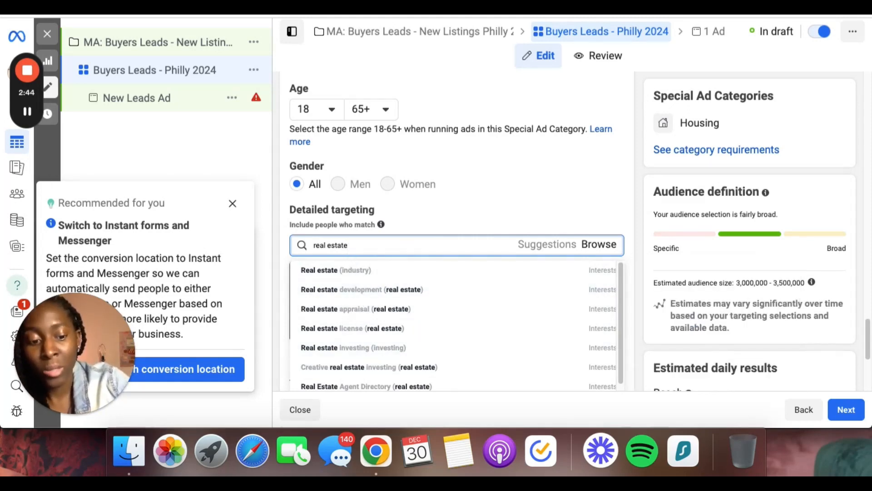
key("BackSpace")
key("BackSpace")
key("BackSpace")
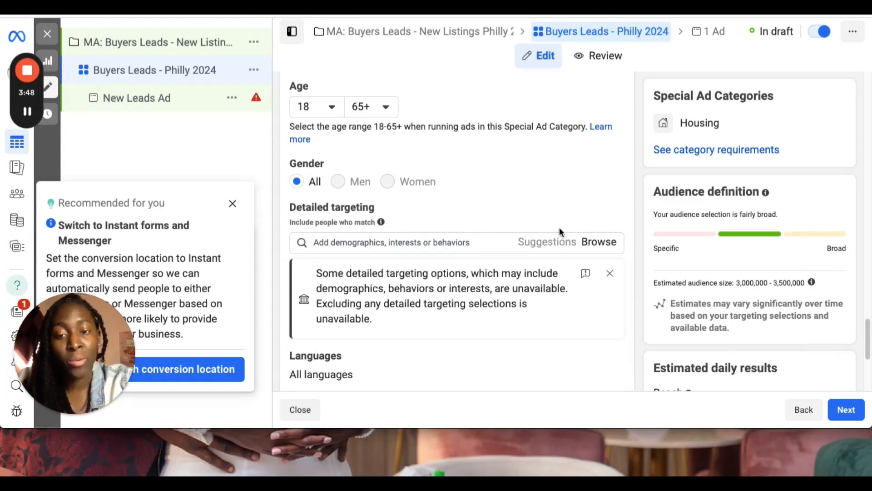
Search the detailed targeting options for "sports"
left_click(591, 245)
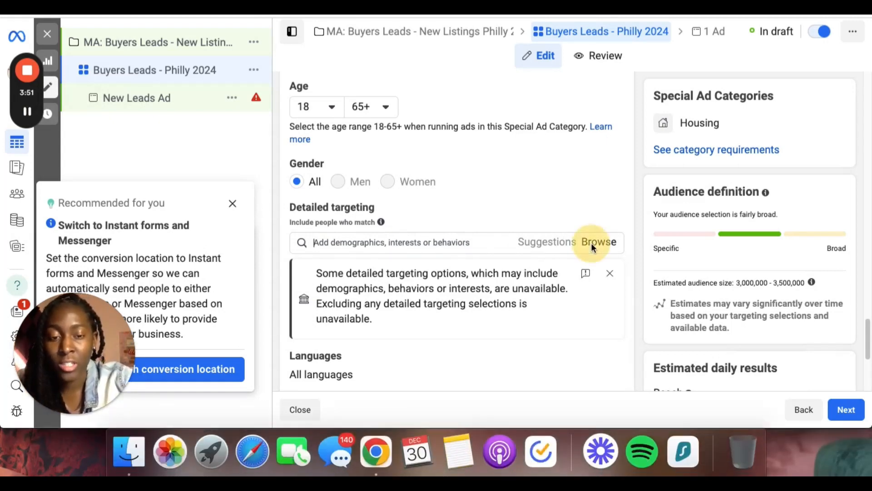
left_click(434, 247)
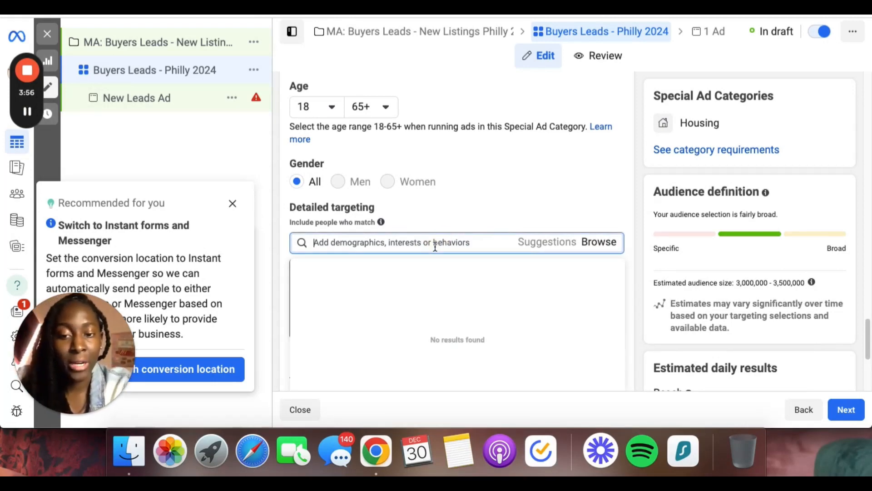
type("sport")
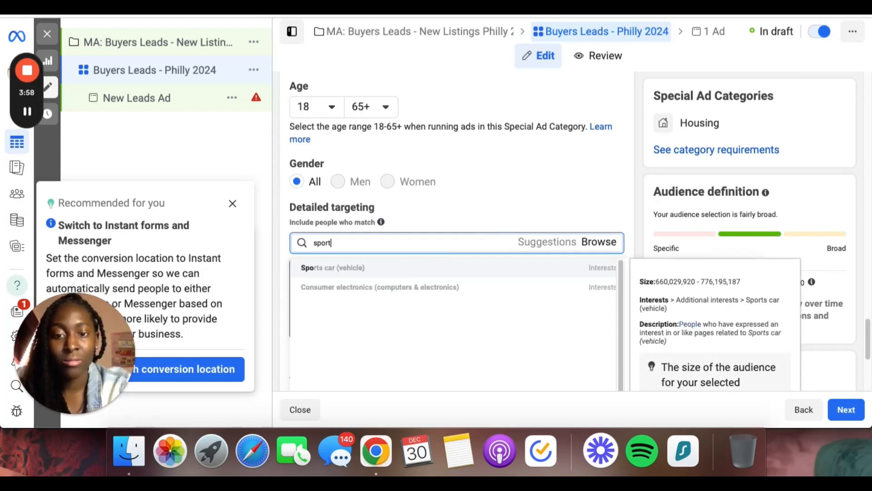
type("s")
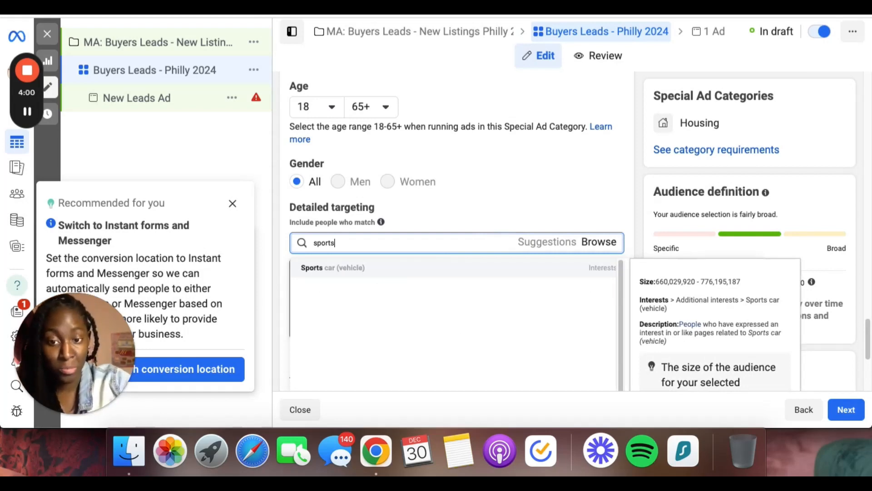
Browse the Interests category of detailed targeting to examine which options are offered, and close the list without selecting any
left_click(595, 241)
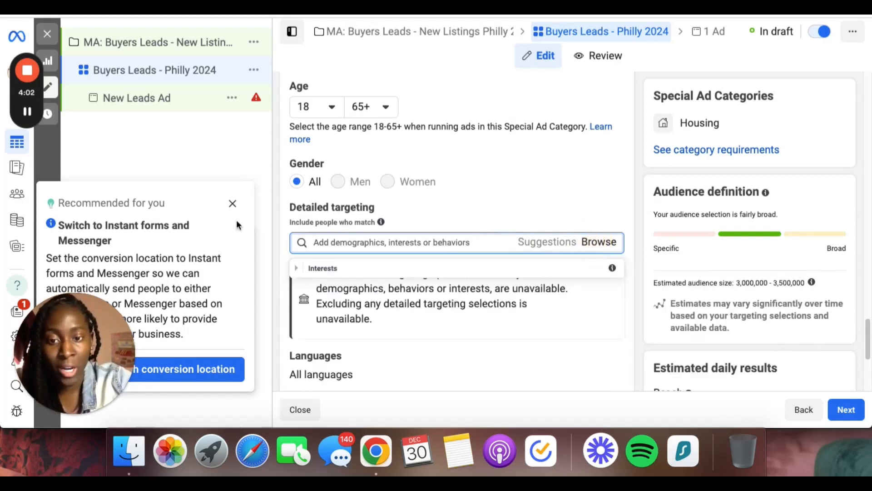
left_click(323, 268)
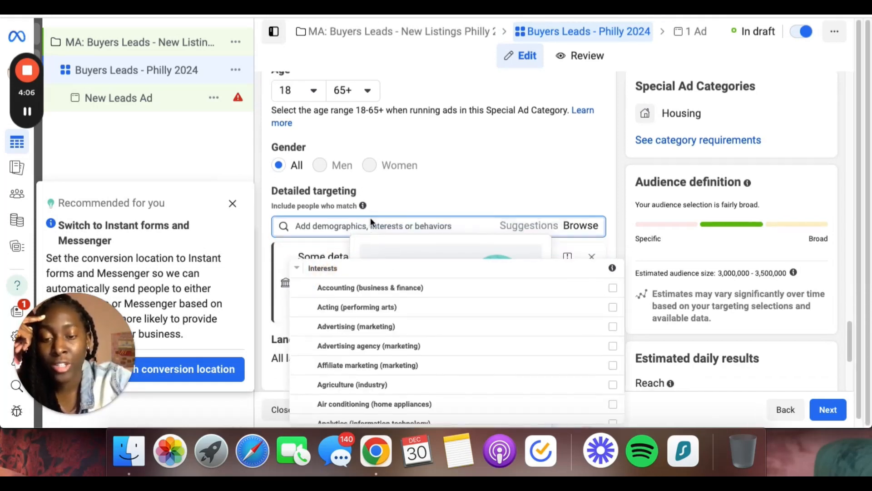
scroll(389, 325, "down", 3)
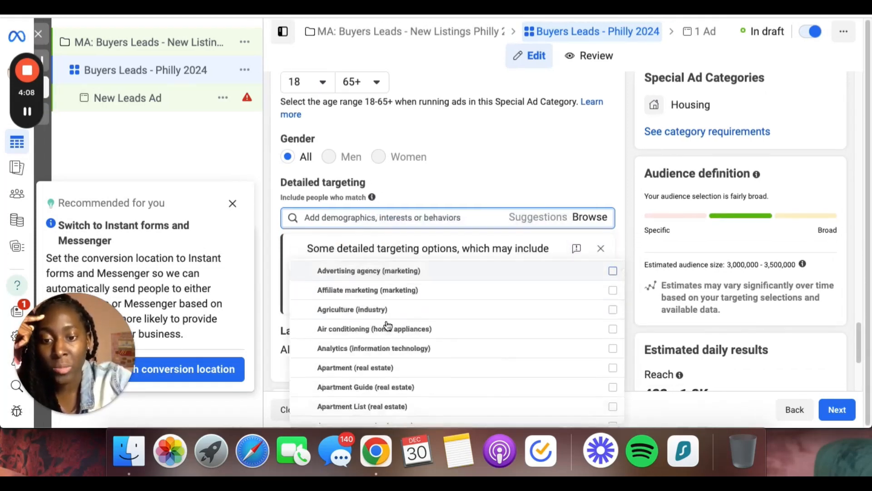
scroll(388, 325, "down", 15)
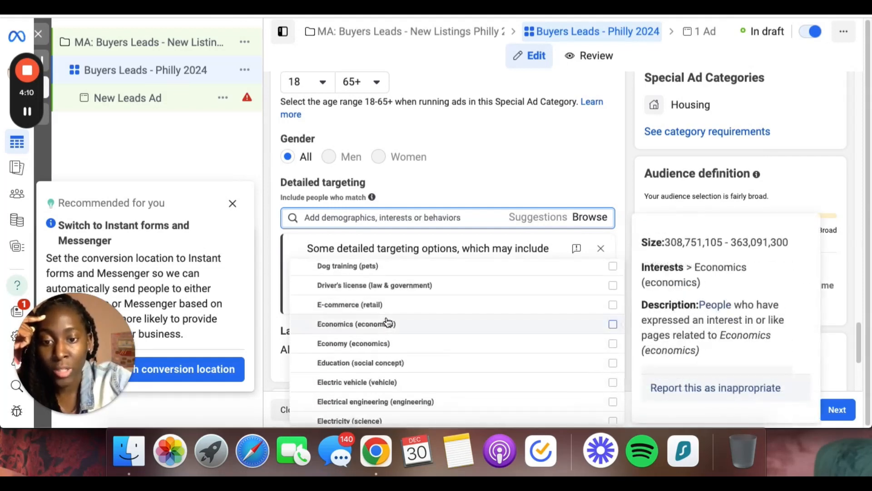
scroll(389, 322, "down", 10)
left_click(588, 219)
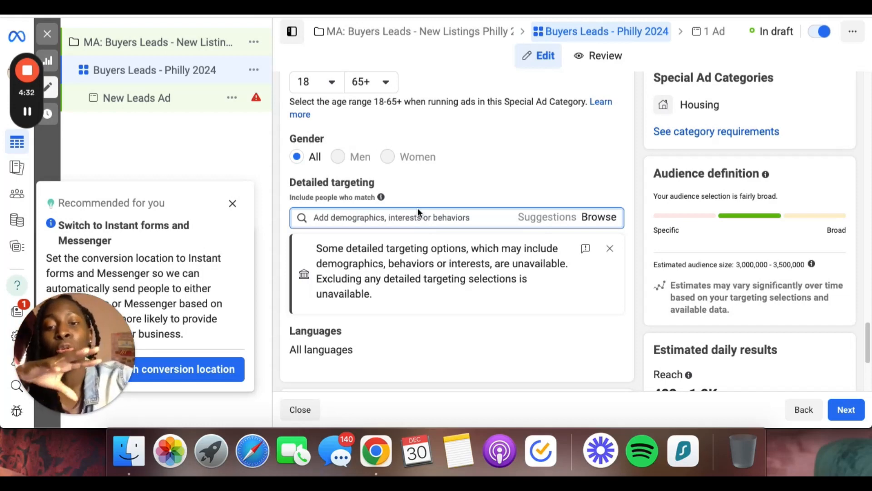
scroll(405, 234, "down", 3)
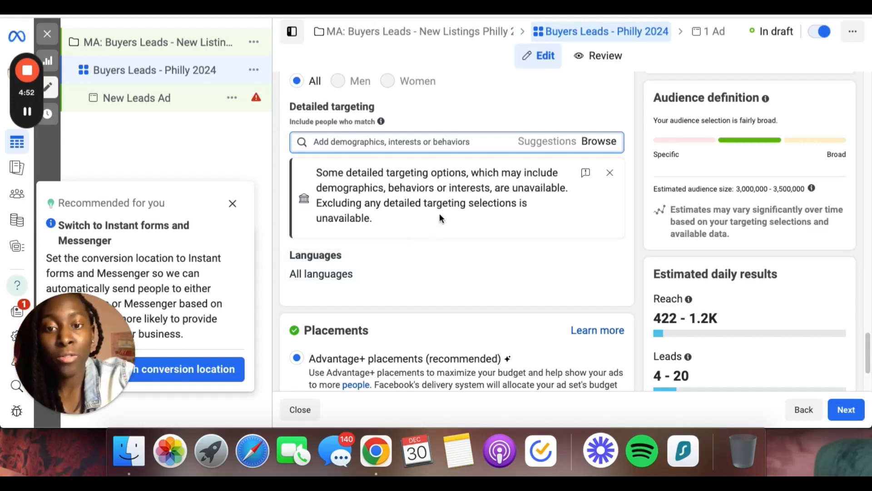
Switch the ad set to manual placements and exclude the Audience network platform
scroll(440, 215, "down", 1)
scroll(442, 216, "up", 1)
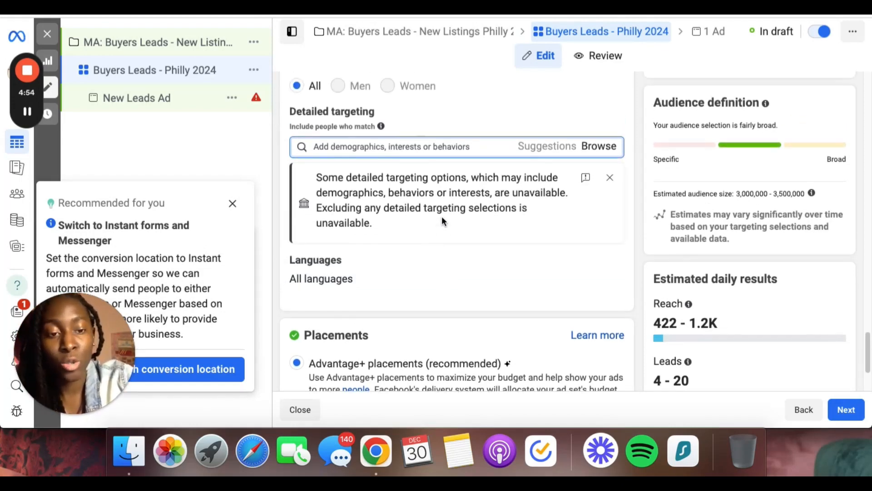
scroll(442, 215, "down", 1)
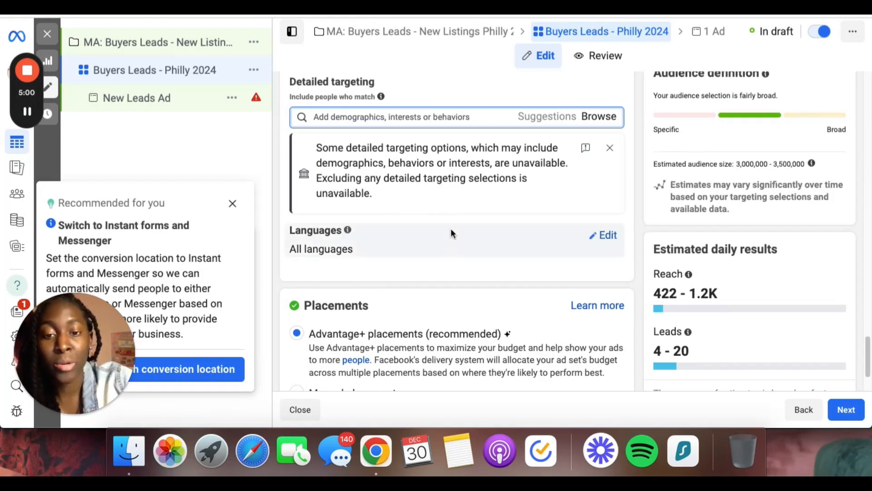
scroll(446, 223, "down", 1)
scroll(418, 224, "down", 2)
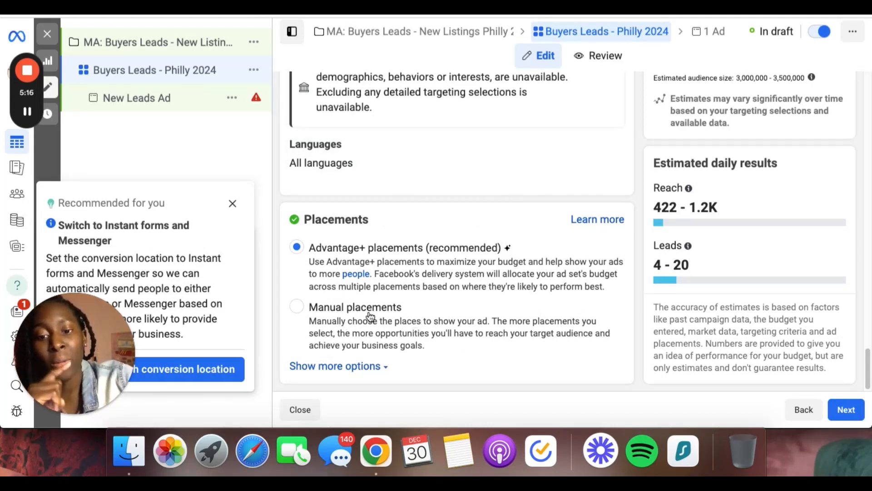
left_click(297, 309)
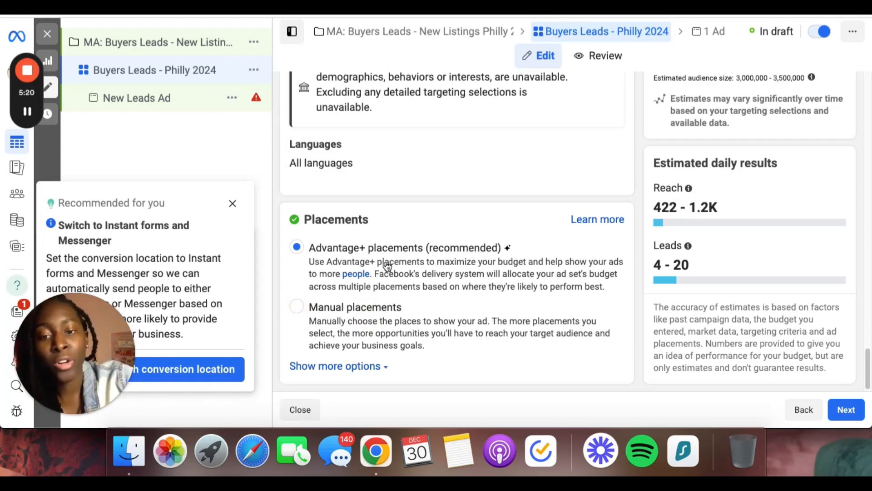
scroll(389, 261, "down", 4)
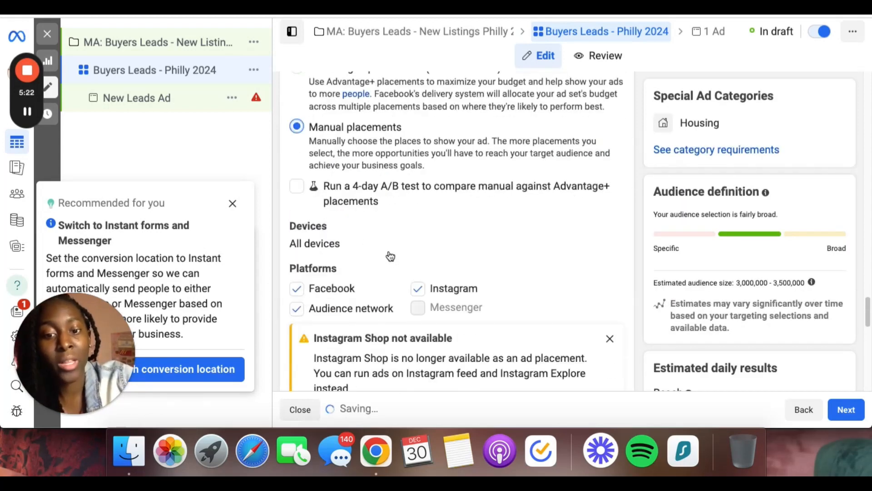
scroll(390, 255, "down", 5)
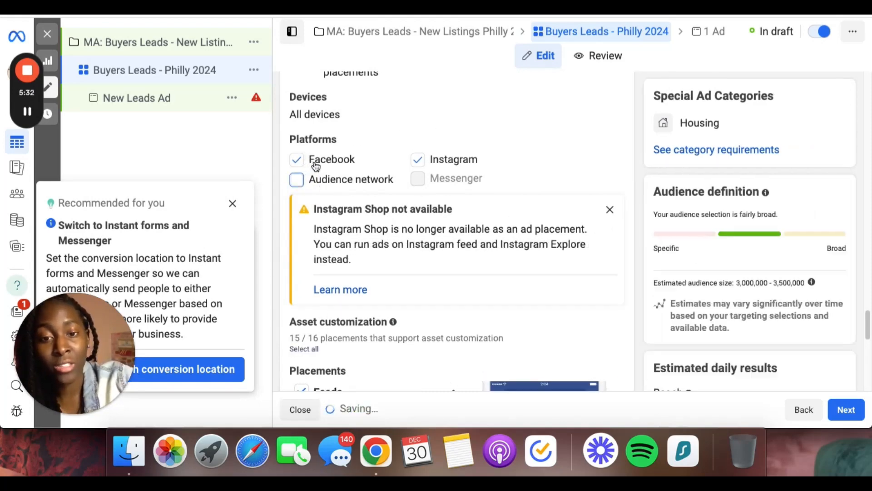
Deselect the Stories and Reels and the Search results placements for the ad set
scroll(450, 175, "down", 4)
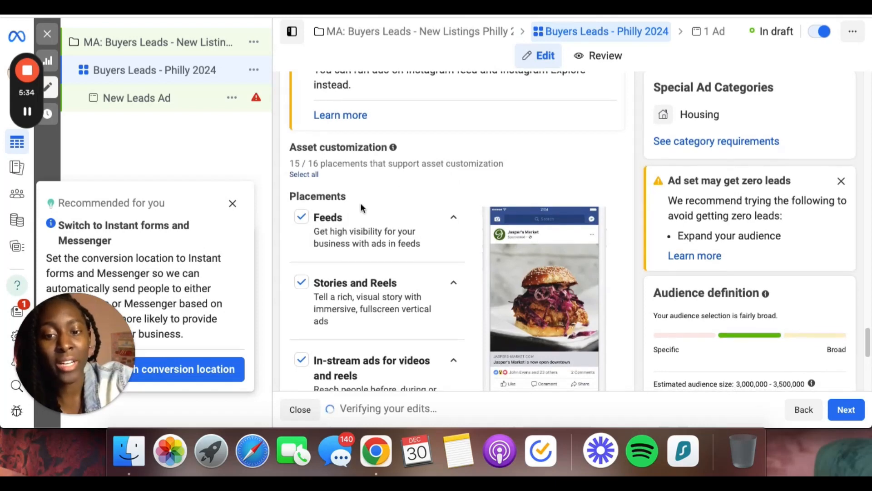
scroll(361, 202, "down", 1)
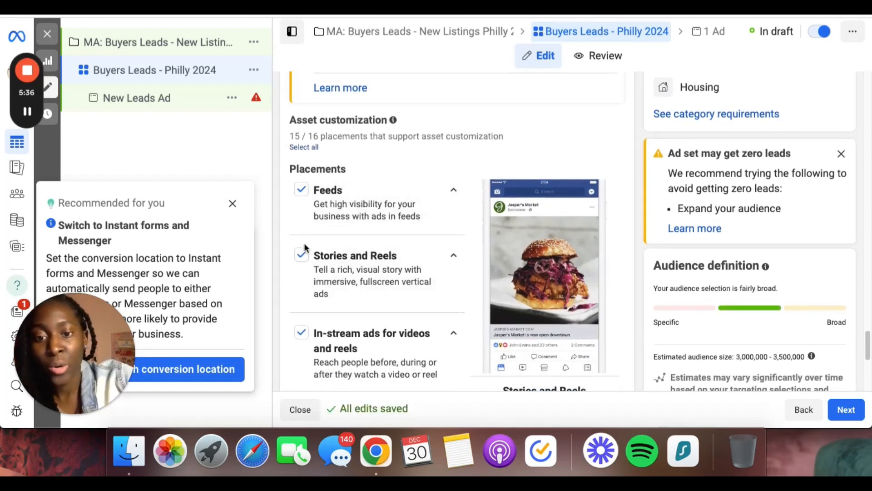
left_click(304, 256)
scroll(321, 248, "down", 3)
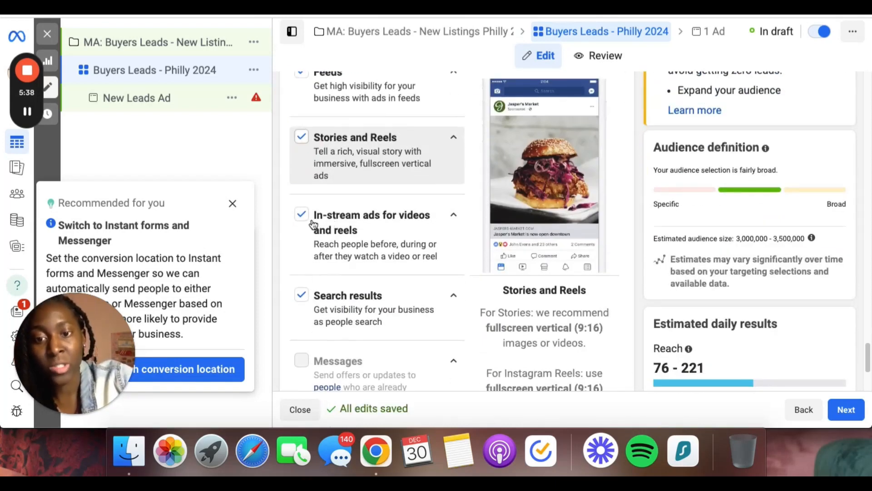
left_click(309, 220)
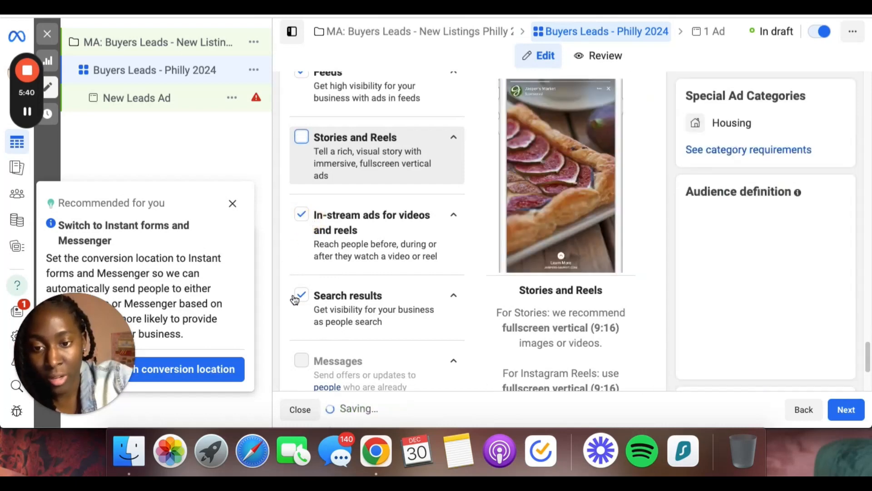
left_click(303, 297)
scroll(318, 140, "up", 3)
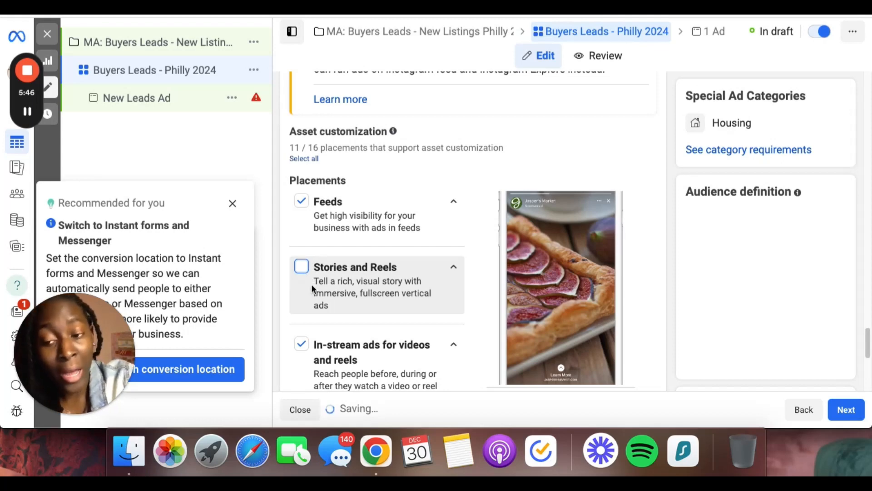
scroll(339, 232, "down", 3)
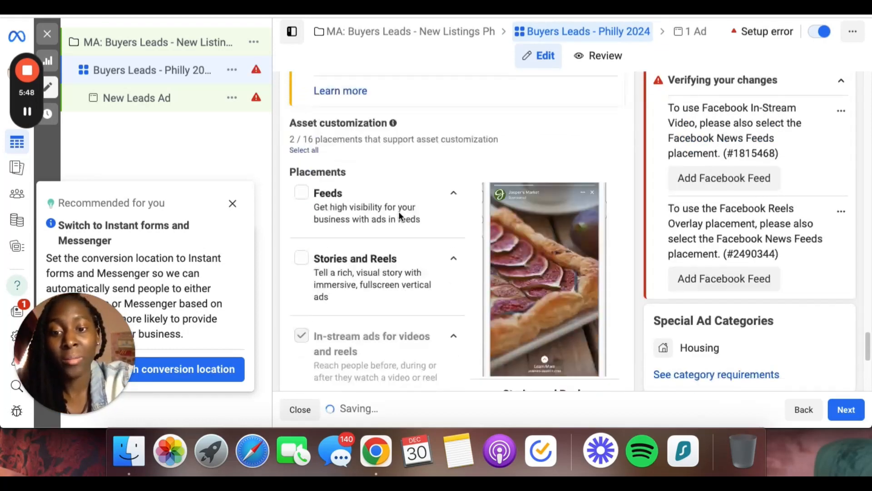
scroll(399, 211, "down", 2)
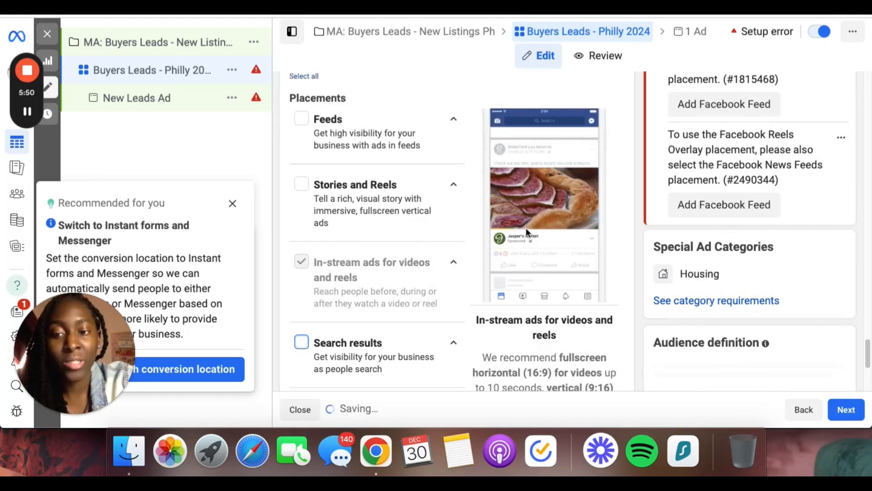
scroll(436, 184, "down", 1)
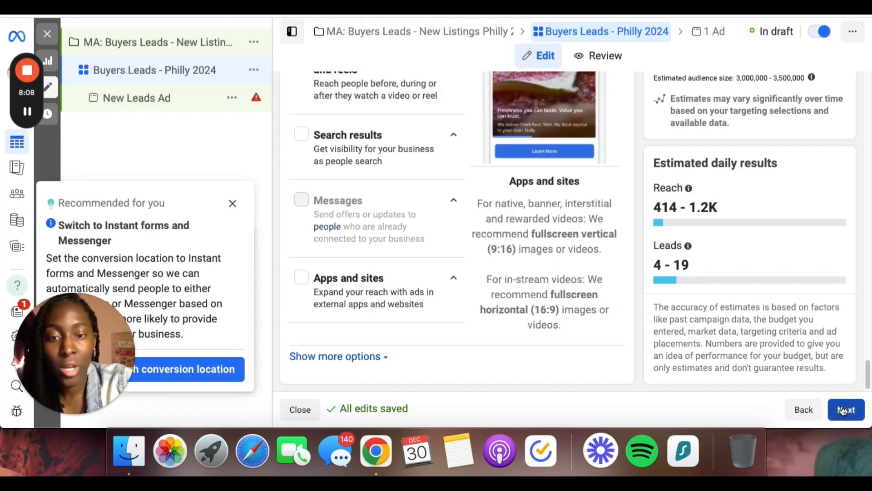
scroll(562, 282, "up", 5)
scroll(547, 284, "up", 10)
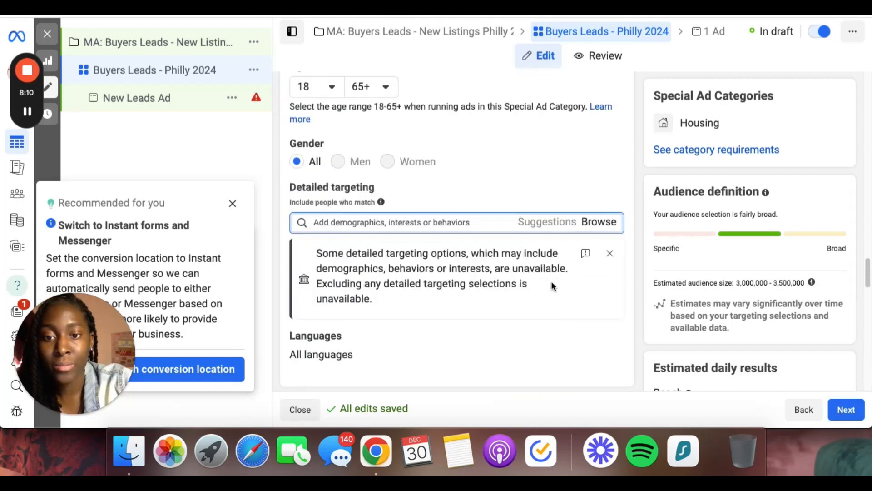
scroll(547, 274, "down", 4)
scroll(529, 195, "down", 5)
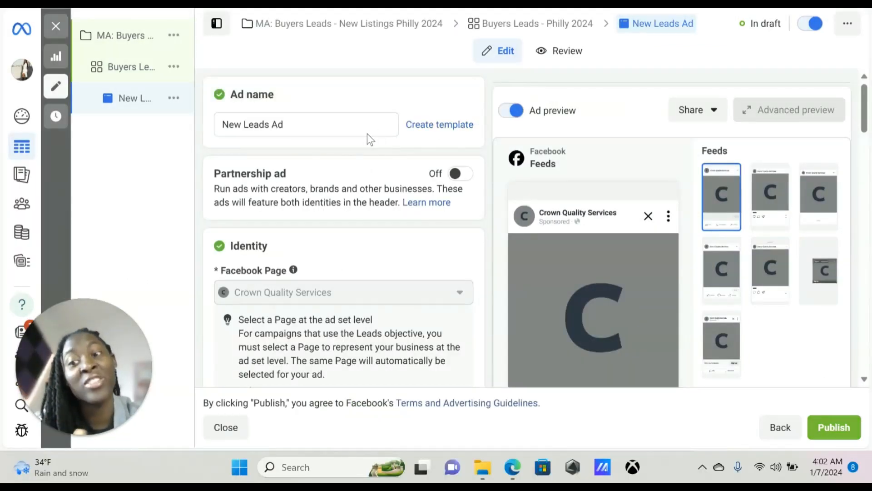
Rename the new leads ad as "Philadelphia Downsizing Homes List"
double_click(318, 122)
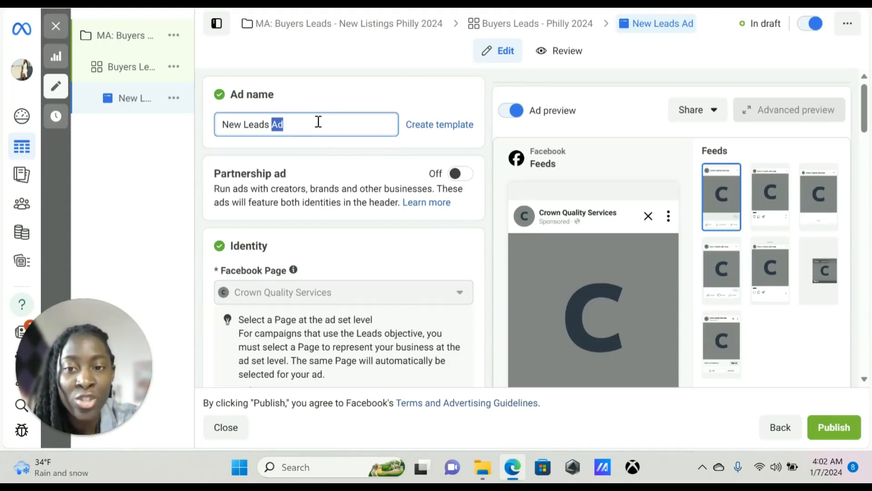
triple_click(318, 122)
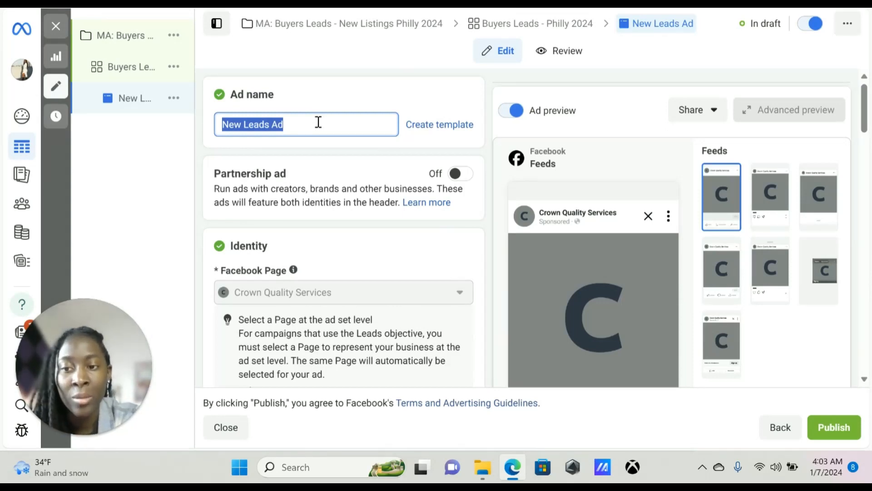
mouse_move(128, 82)
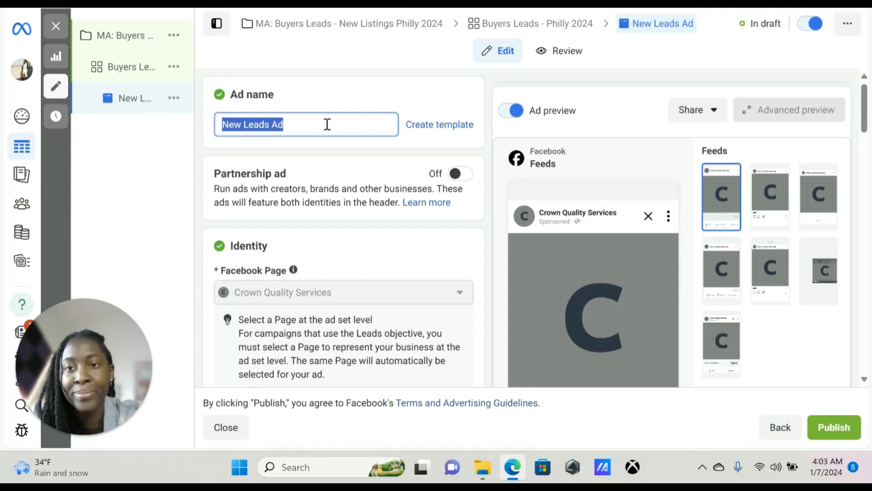
type("Oh")
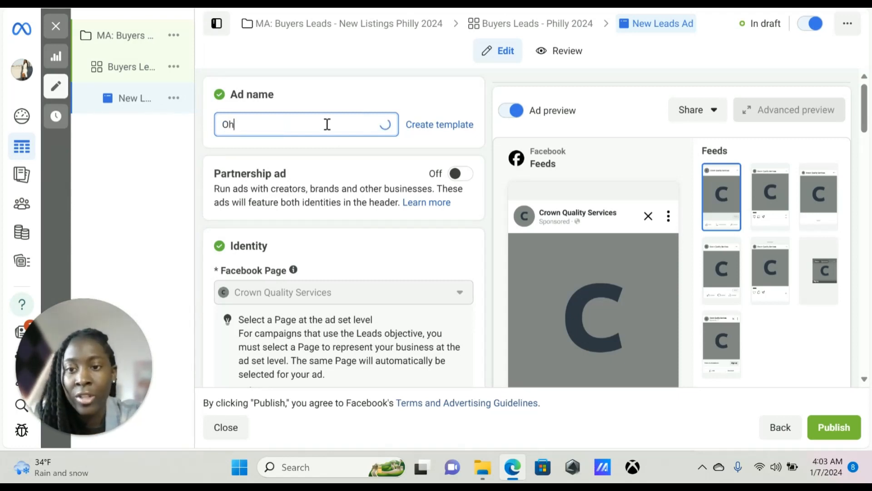
key("BackSpace")
key("BackSpace")
type("Philadel")
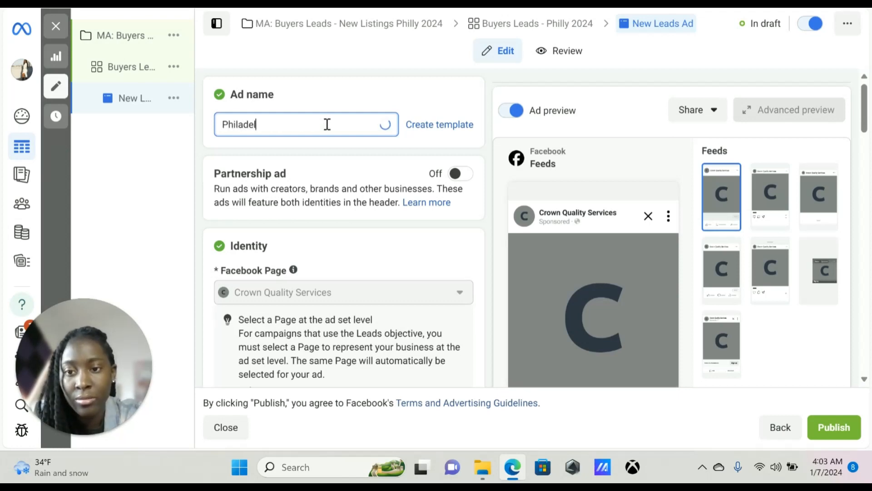
type("phia Downsinzi")
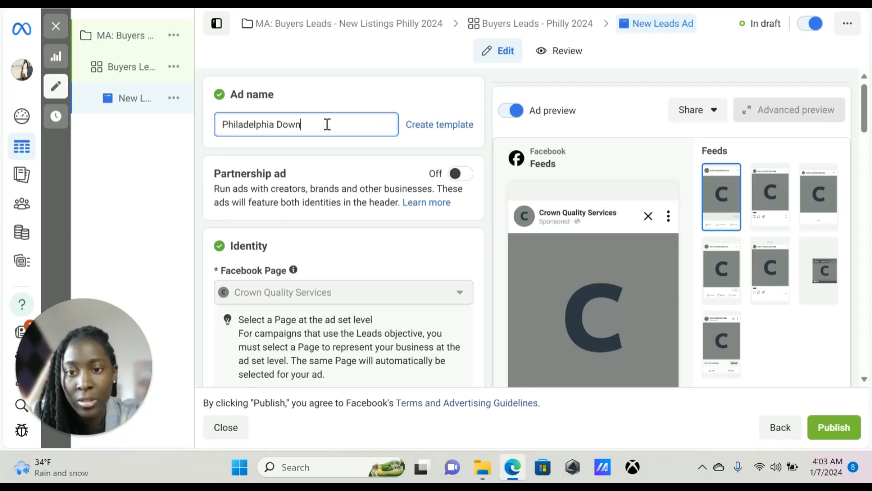
key("BackSpace")
key("BackSpace")
key("BackSpace")
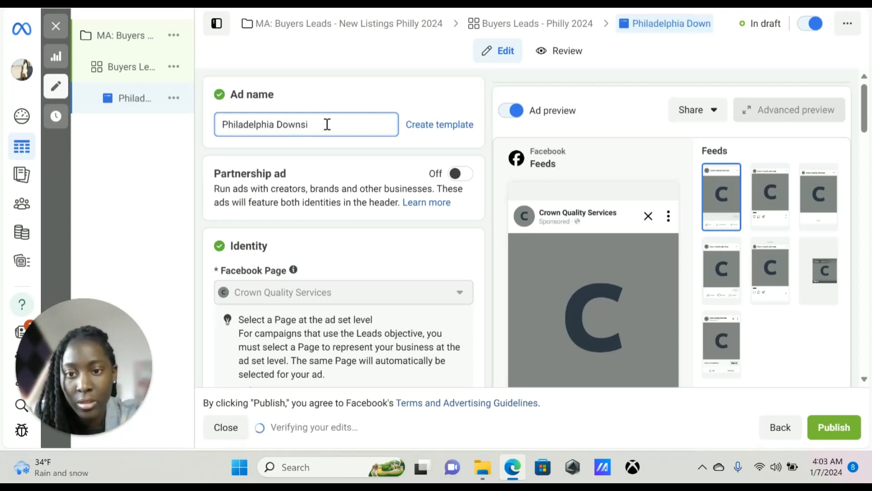
type("zing Homes List")
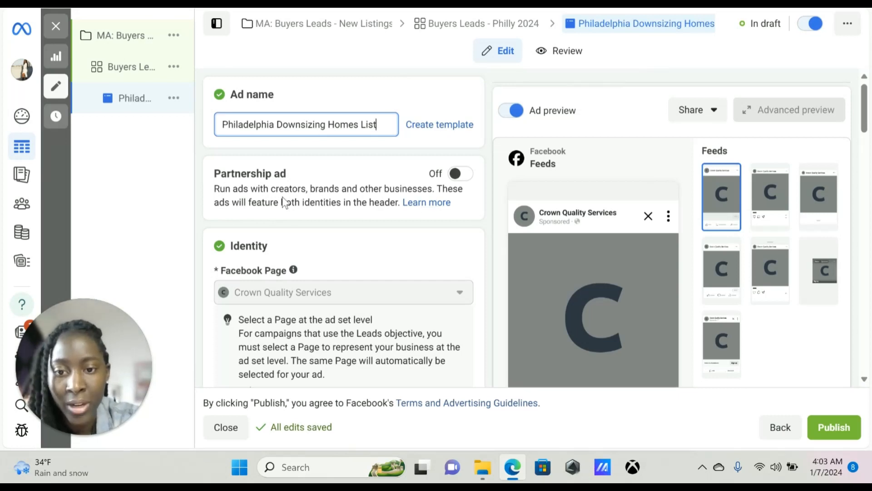
Check which Instagram account options the ad's Identity section offers, and close the list without changing the selection
scroll(375, 132, "down", 2)
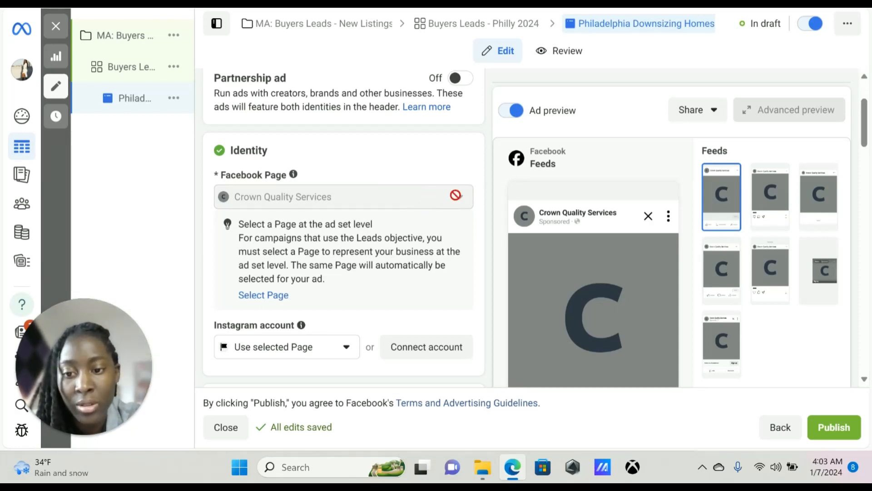
left_click(336, 353)
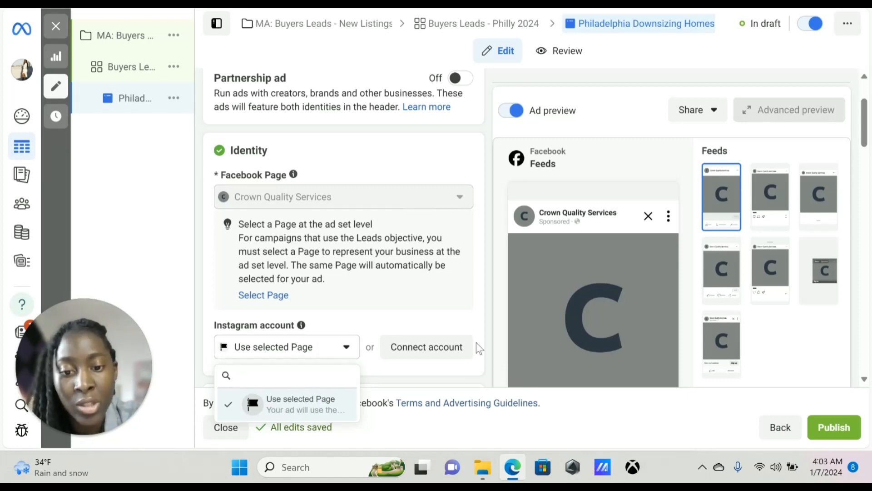
left_click(481, 371)
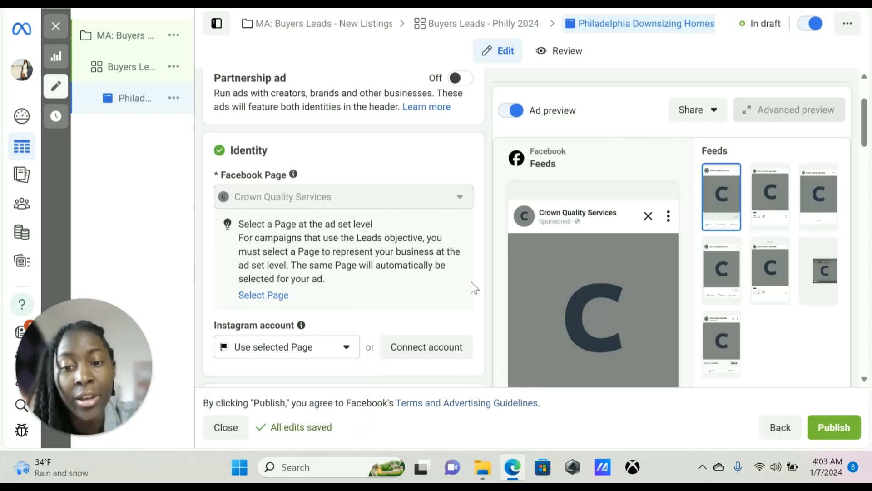
Choose "Create ad" as the ad setup method
scroll(468, 281, "down", 3)
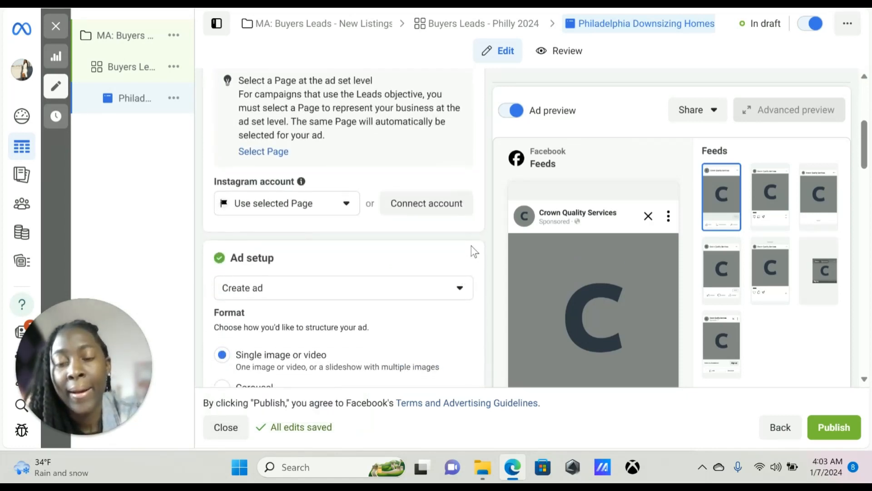
scroll(328, 217, "down", 2)
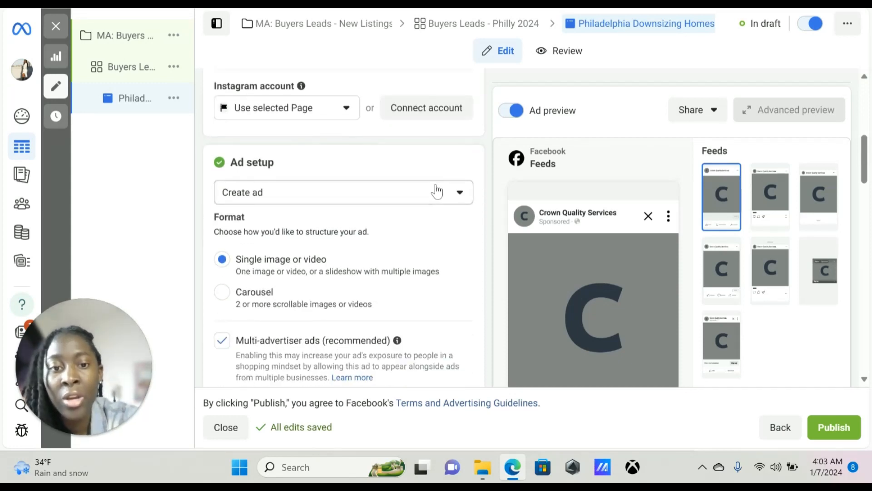
scroll(437, 191, "down", 2)
scroll(391, 163, "up", 1)
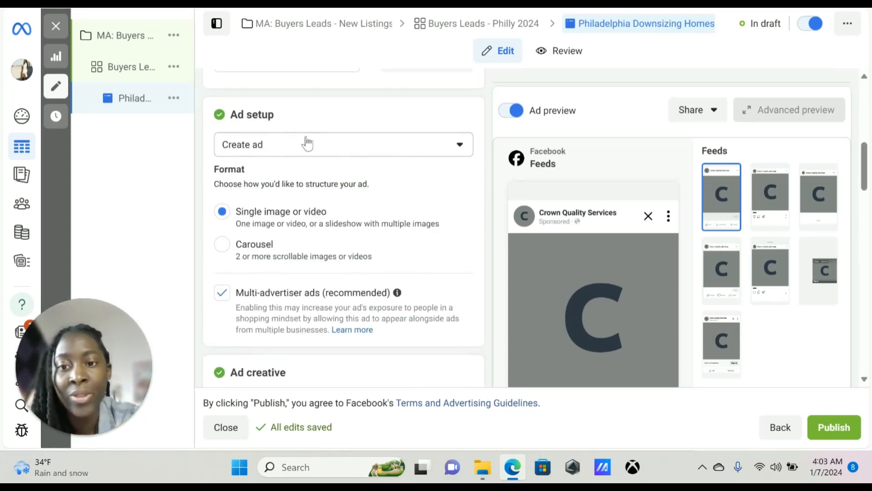
left_click(293, 150)
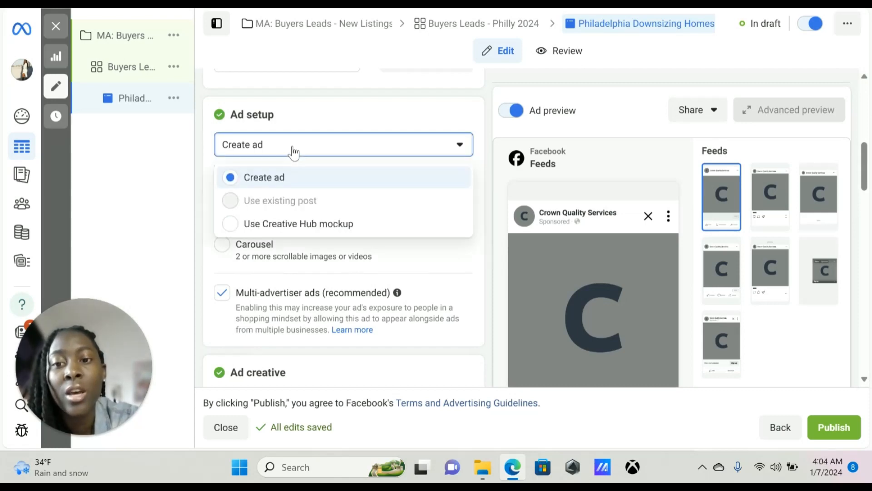
left_click(273, 177)
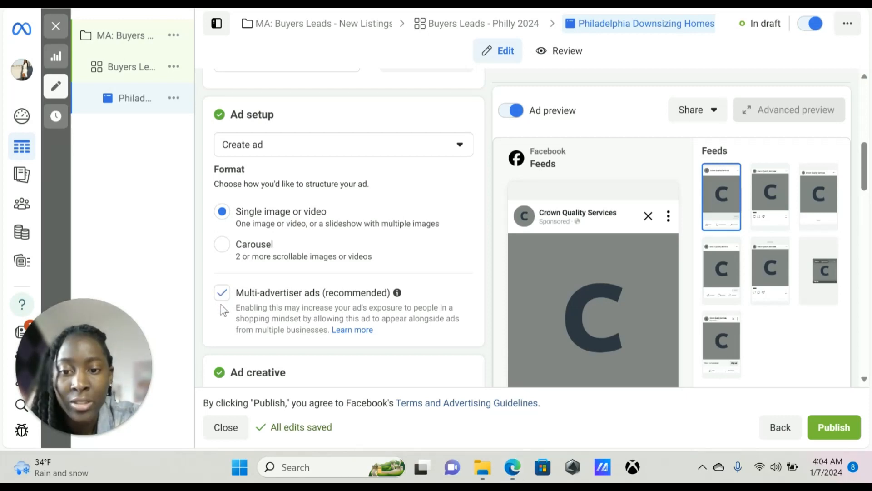
Replace the ad's media by uploading "stock house image" from the Documents folder
scroll(294, 255, "down", 4)
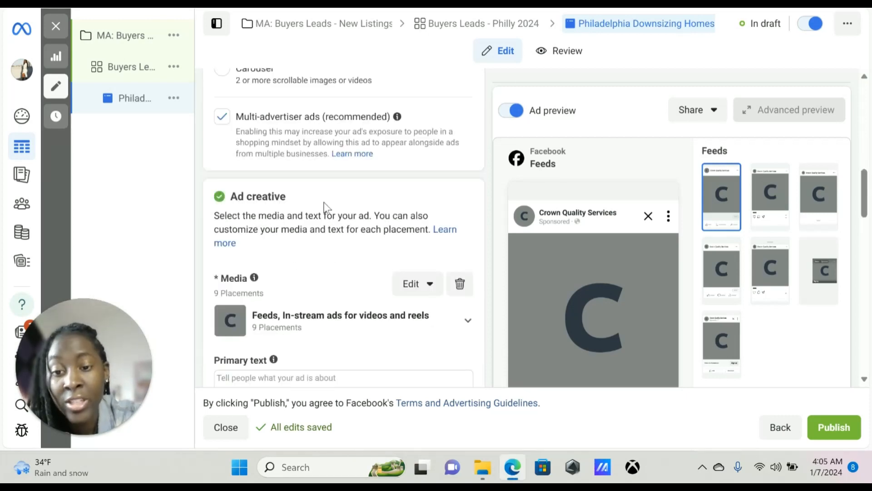
scroll(317, 220, "down", 1)
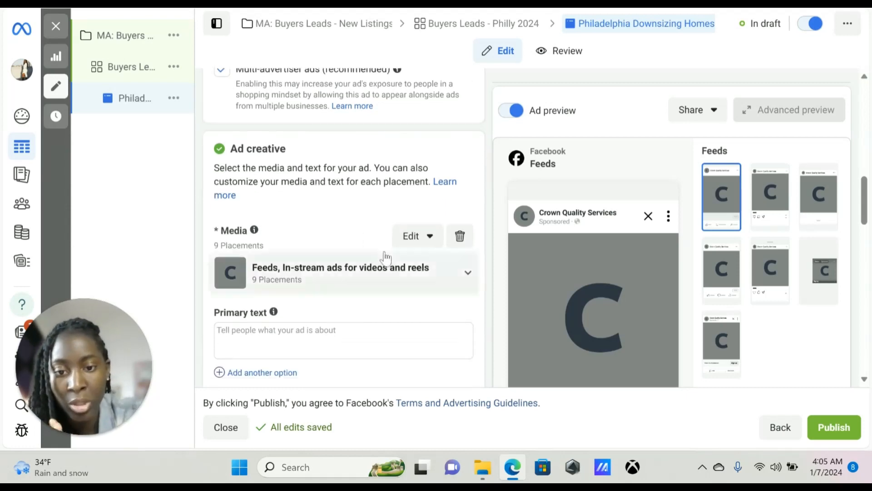
left_click(401, 242)
left_click(425, 272)
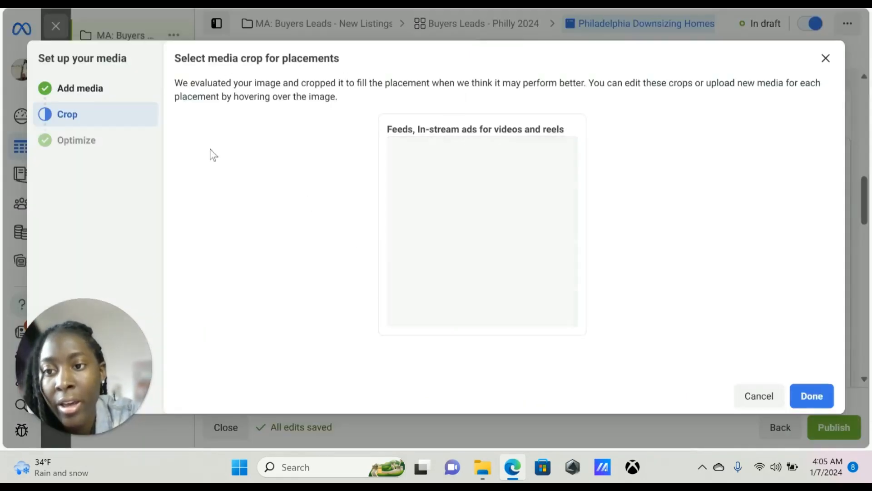
left_click(68, 88)
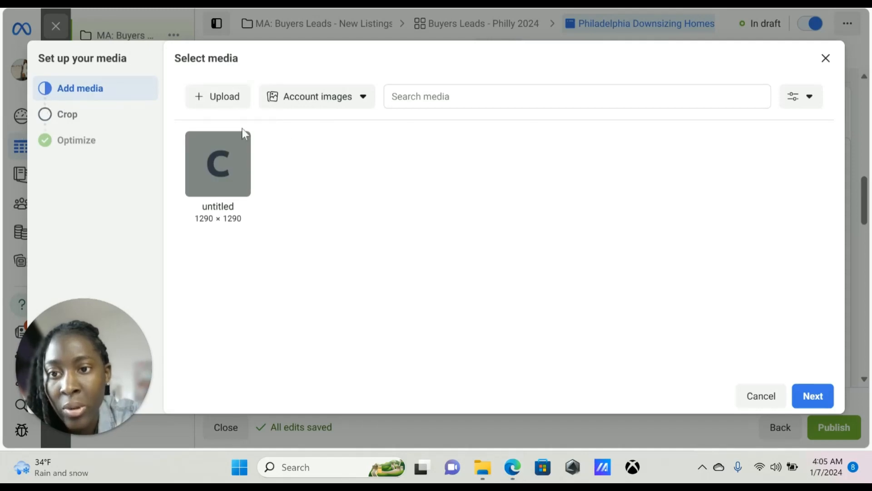
left_click(233, 99)
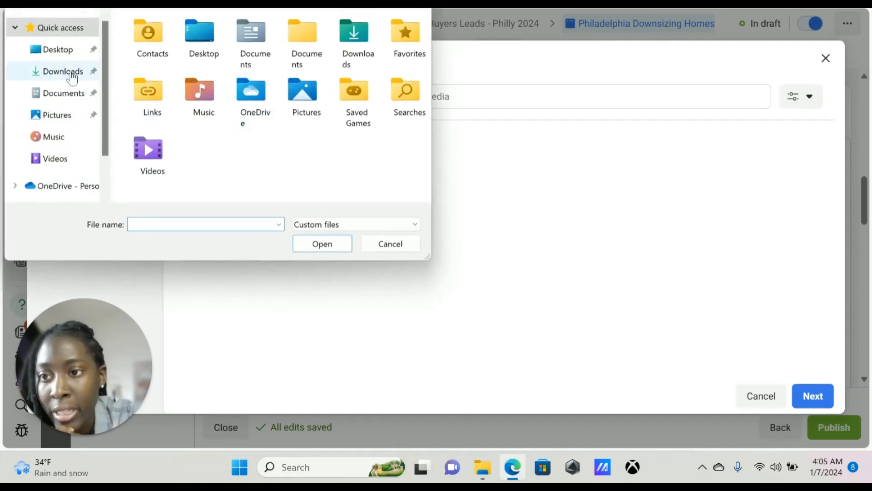
left_click(66, 93)
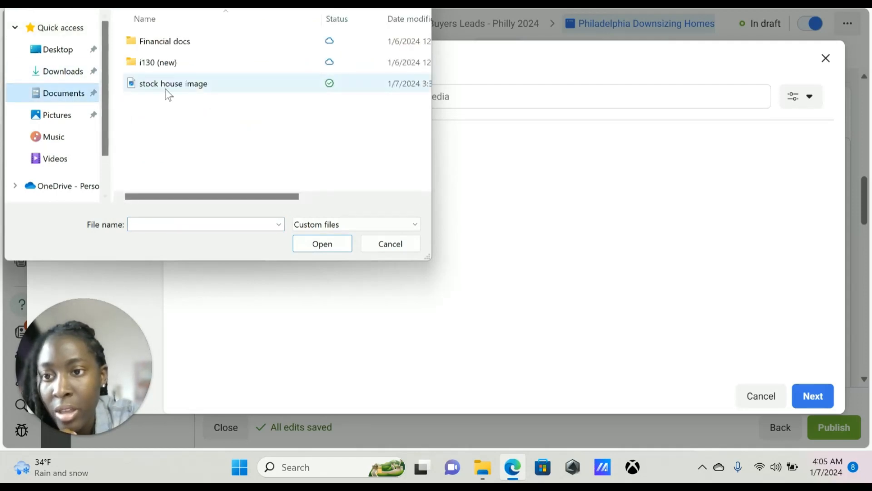
double_click(169, 84)
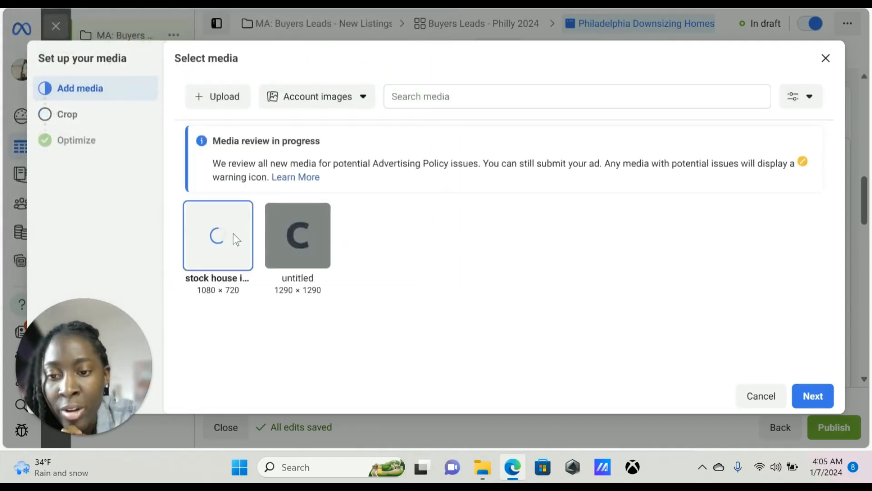
Choose the 1:1 crop for the house image in the feeds and in-stream placements, and finish the media setup
left_click(823, 405)
left_click(391, 169)
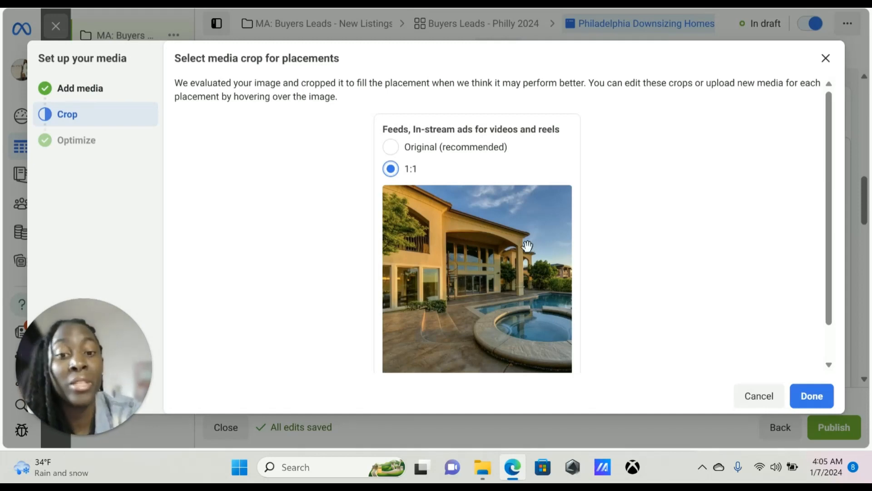
scroll(501, 237, "down", 1)
scroll(514, 202, "up", 1)
scroll(504, 201, "down", 1)
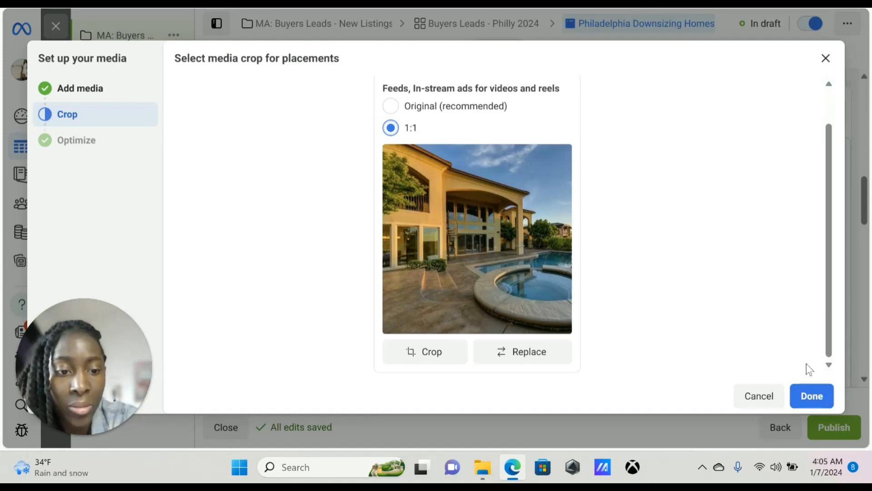
left_click(814, 395)
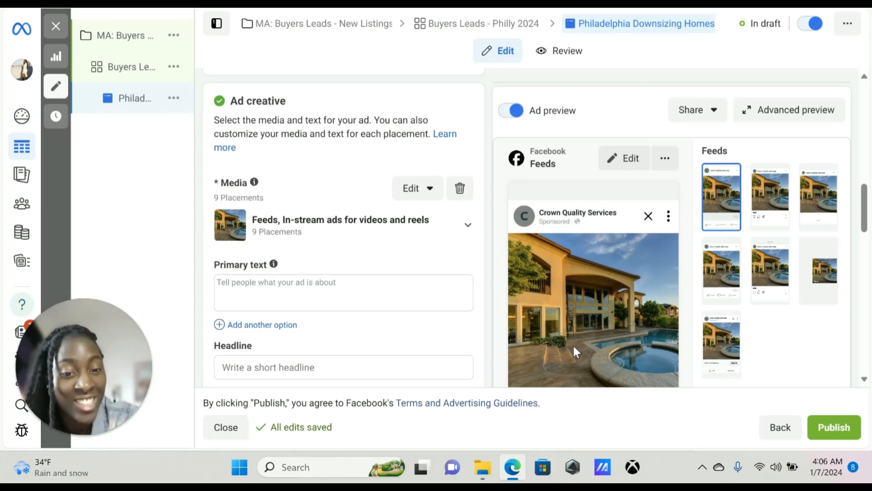
Fill in the primary text with the ad copy from "LOOKING TO DOWNSIZE IN [CITY]?" through "Click below to get instant access!"
scroll(603, 321, "down", 2)
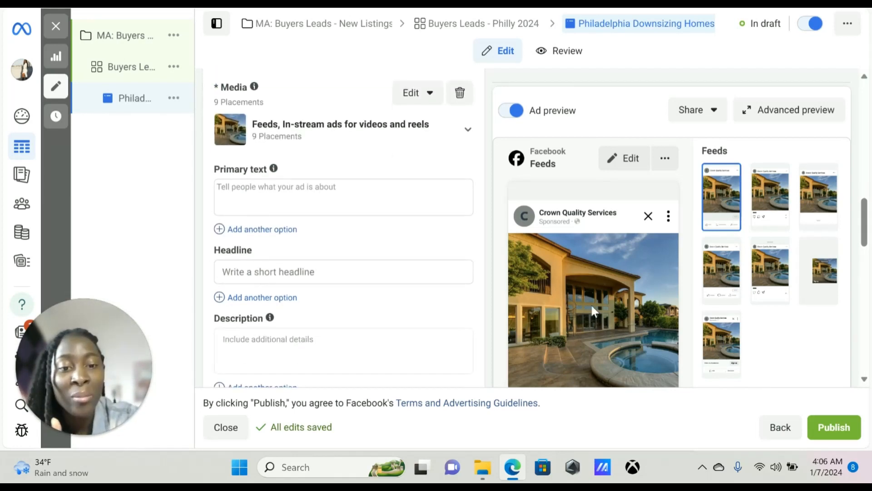
scroll(581, 300, "up", 1)
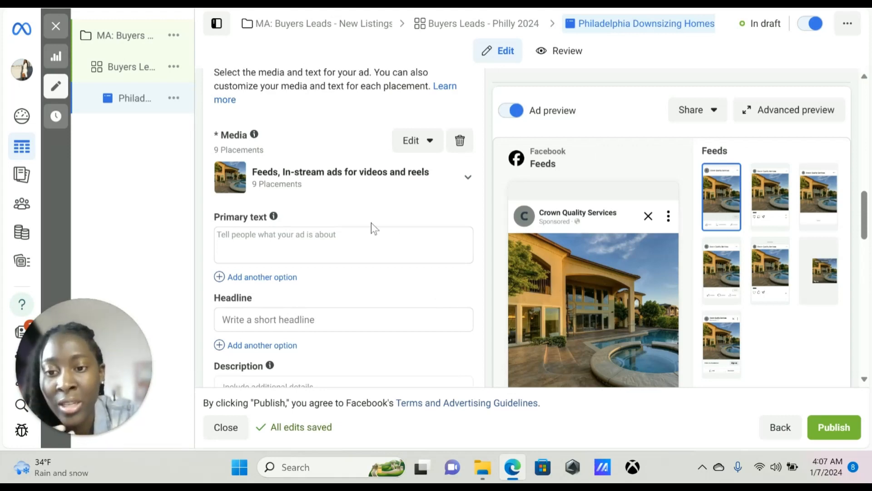
left_click(325, 234)
scroll(300, 123, "down", 1)
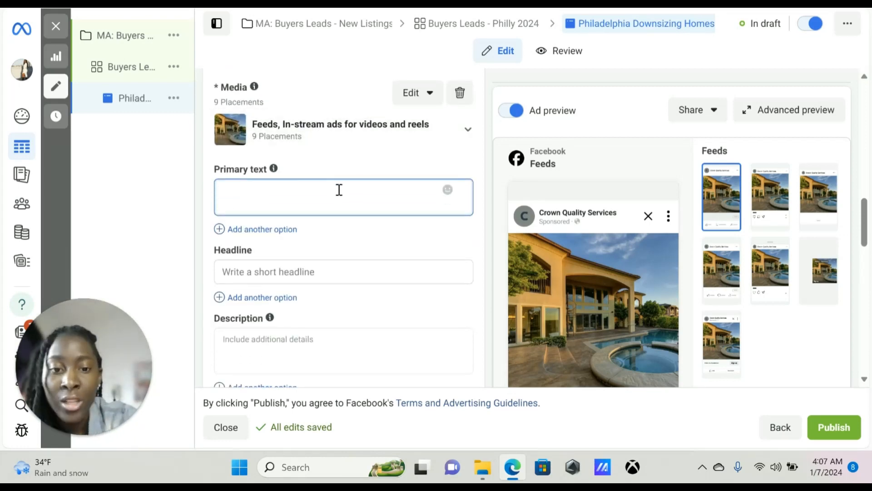
scroll(342, 178, "down", 1)
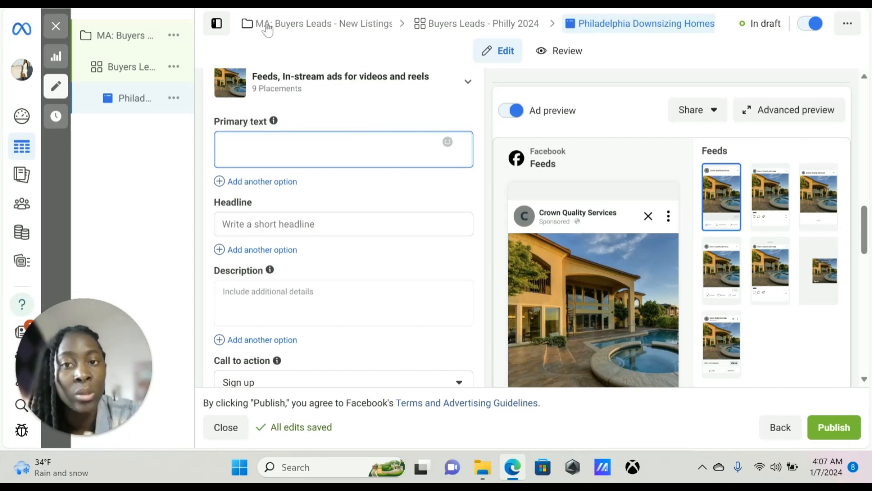
type("LOOKING TO DOWNSIZE IN [CITY]? Check out this free customized list of homes tailored specifically for your budget. This list is carefully put together and updated in real time to meet your needs. And its more up-to-date than Realtor & Zillow. Click below to get instant access!")
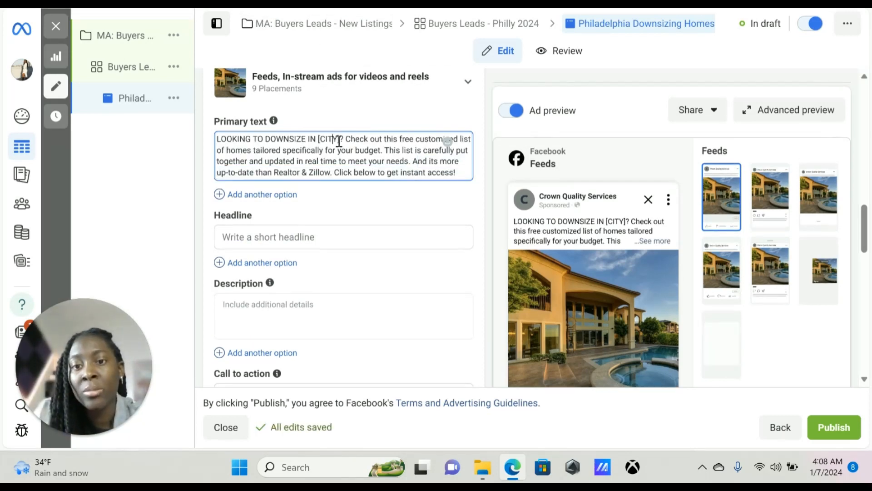
Replace the "[CITY]" placeholder in the primary text with "PHILADELPHIA" and capitalize "FREE"
left_click_drag(344, 139, 318, 136)
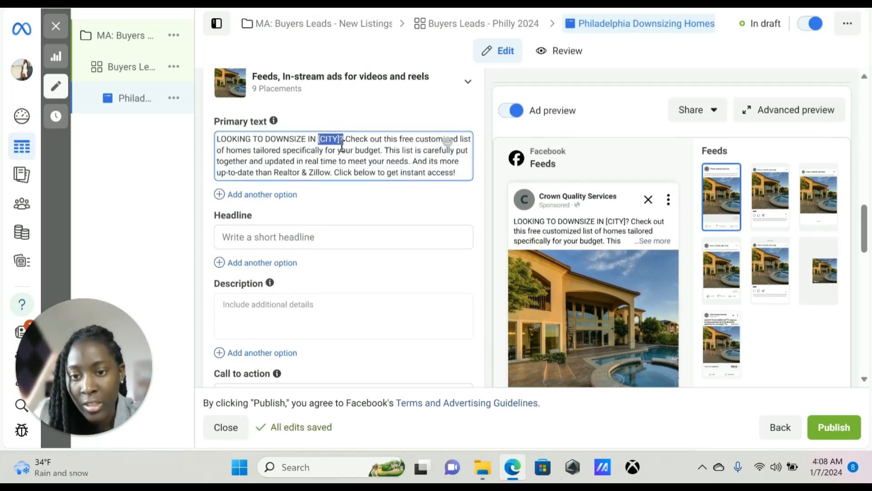
type("PHILADELP")
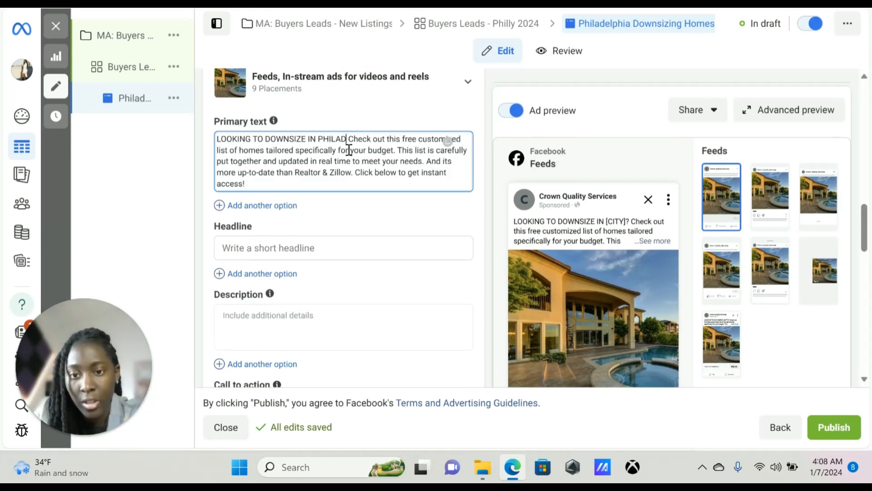
type("HIA?")
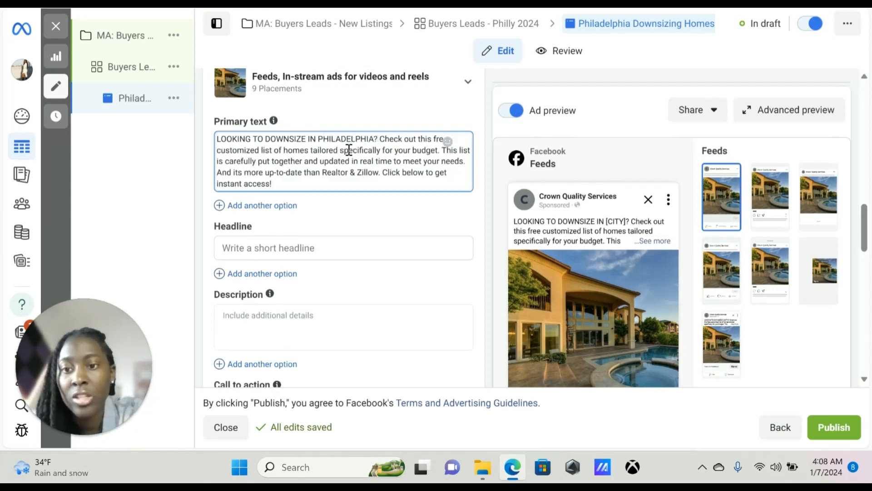
double_click(440, 139)
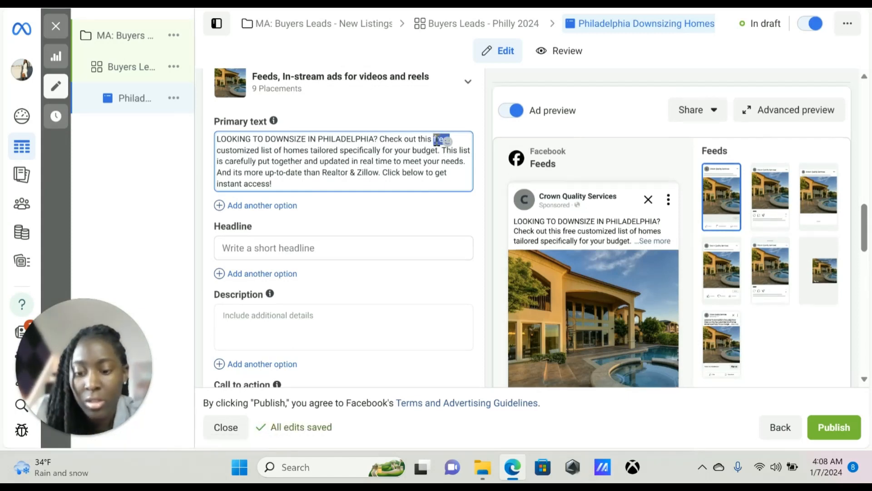
type("FREE")
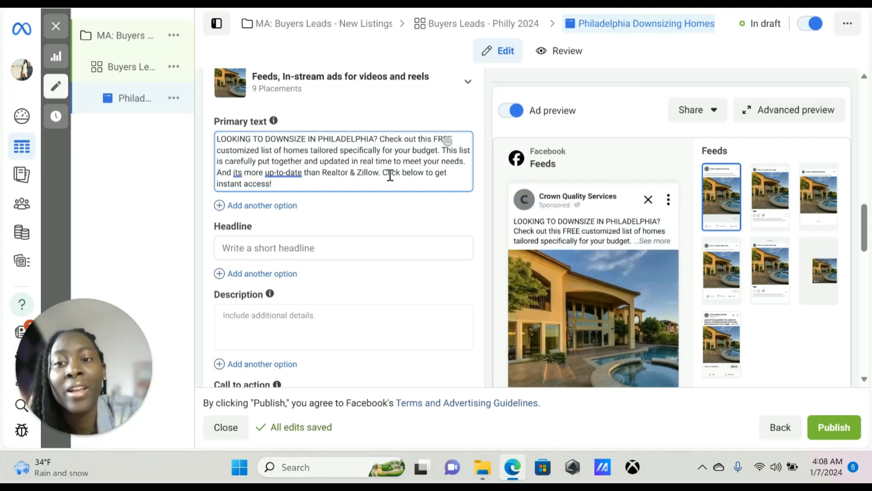
Review the full primary text in the Facebook feed preview, both inline and enlarged, and close the enlarged view
mouse_move(630, 248)
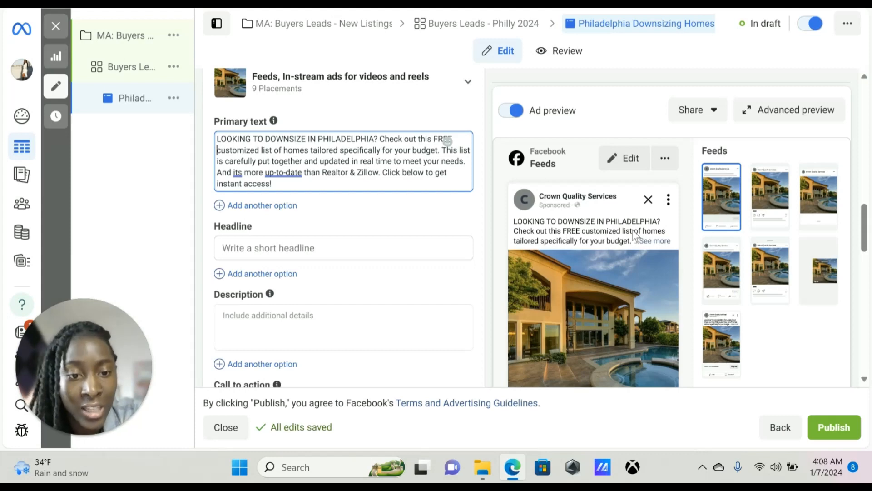
left_click(655, 240)
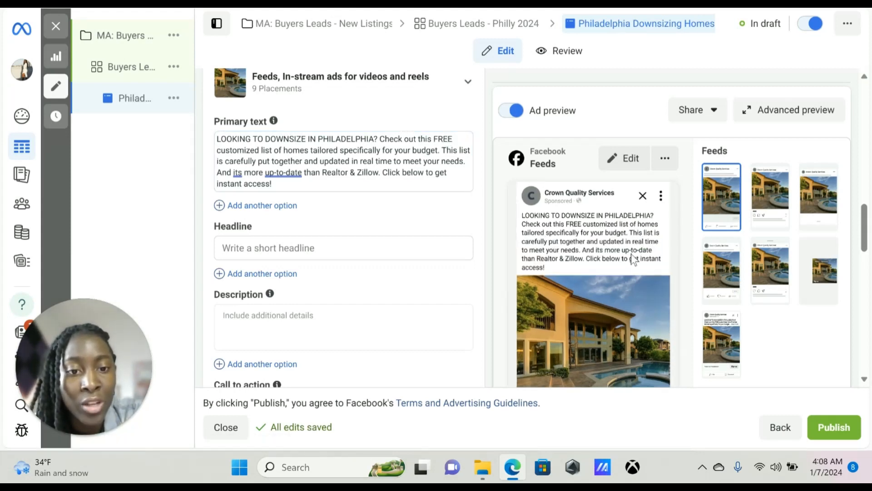
scroll(512, 224, "up", 1)
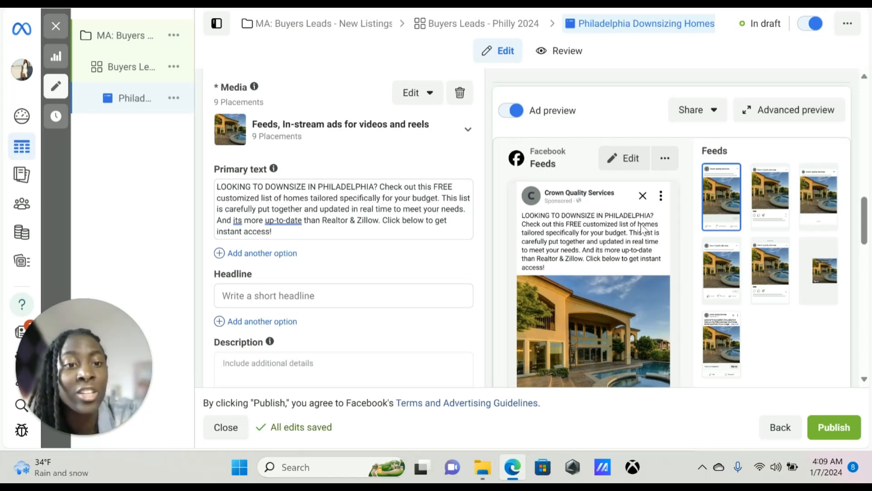
scroll(627, 204, "down", 3)
left_click(617, 205)
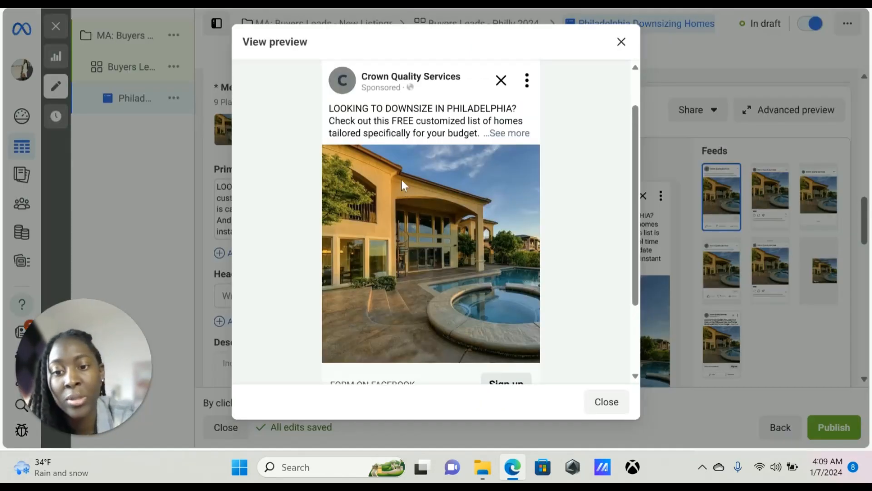
scroll(401, 179, "down", 1)
scroll(399, 157, "up", 1)
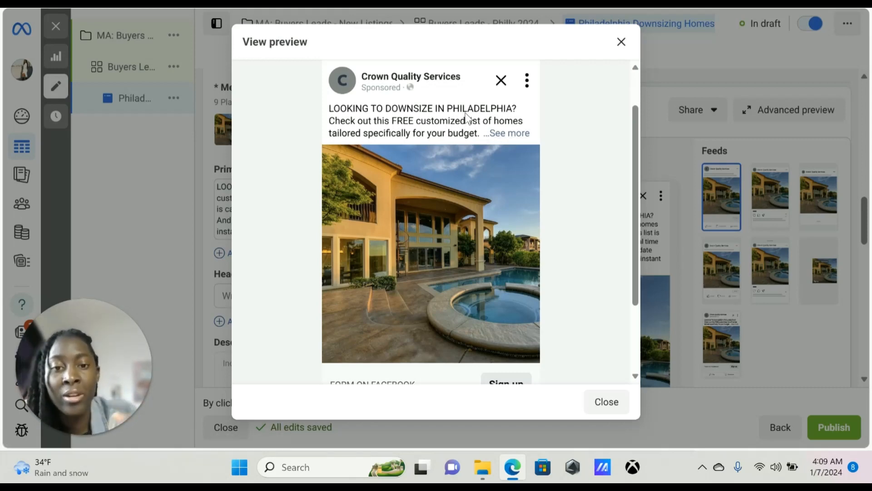
left_click(498, 135)
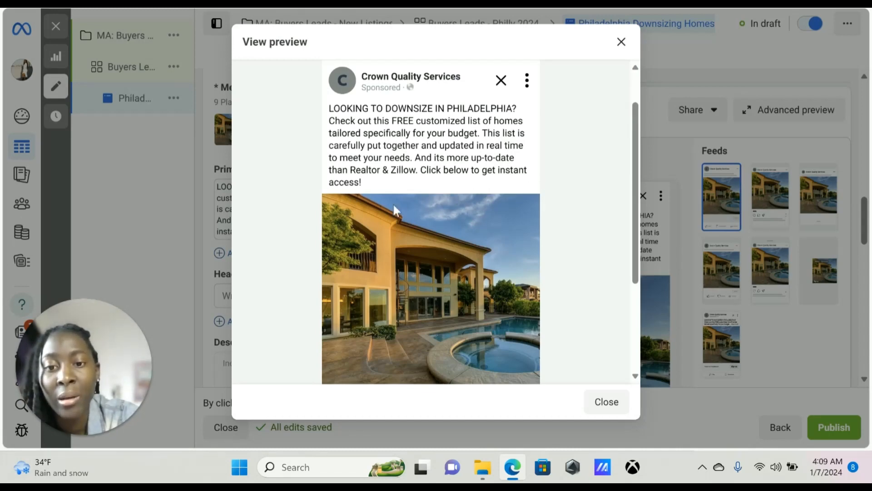
left_click(621, 42)
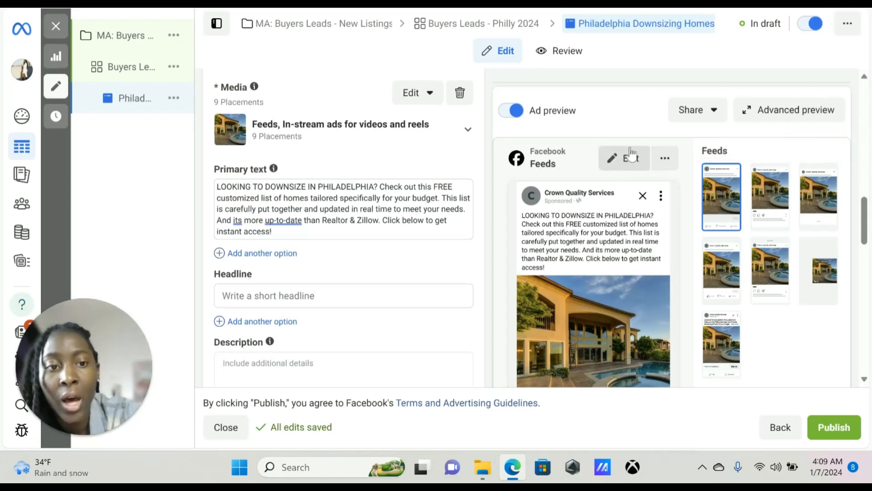
Look at the advanced preview, check how the ad appears in the Desktop Feed, and close the preview
left_click(807, 119)
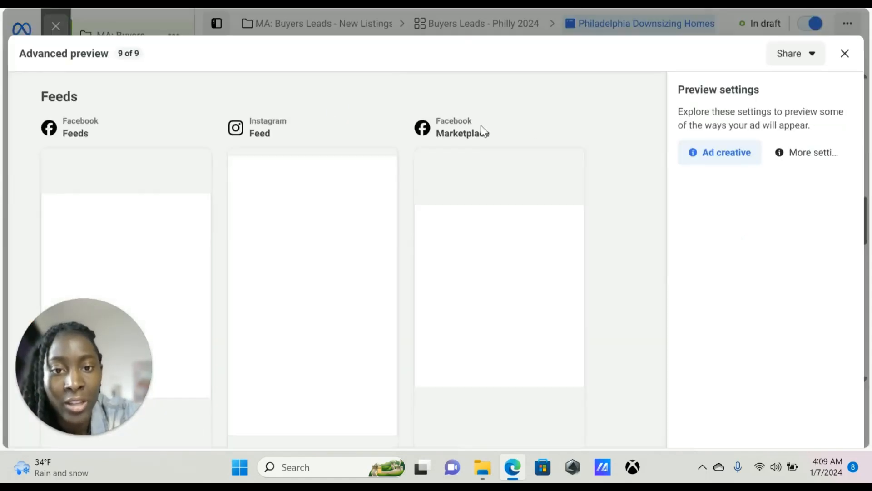
left_click(845, 54)
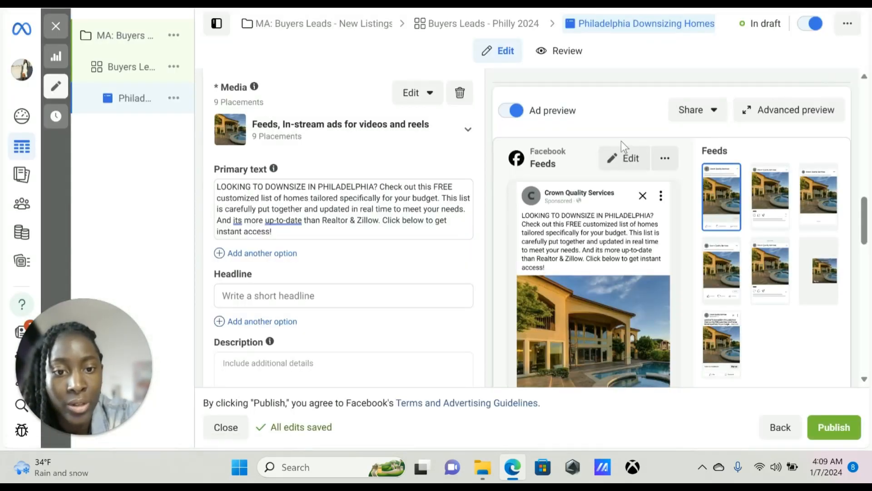
left_click(664, 158)
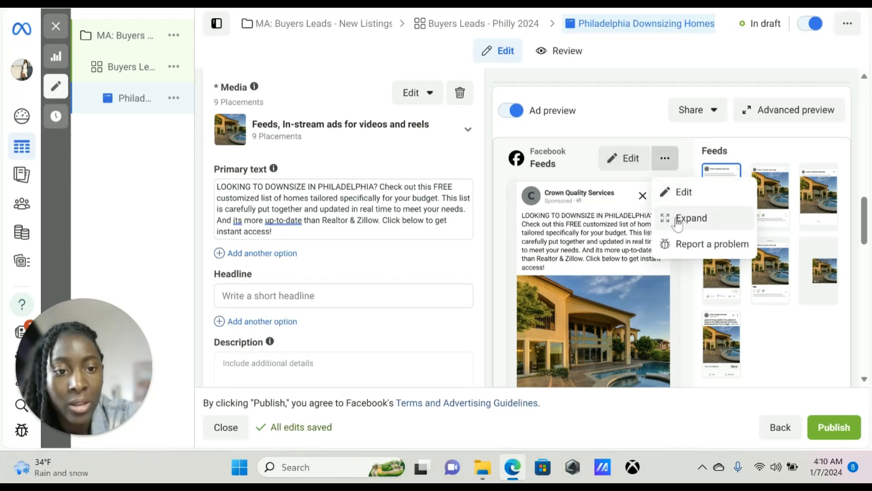
left_click(670, 217)
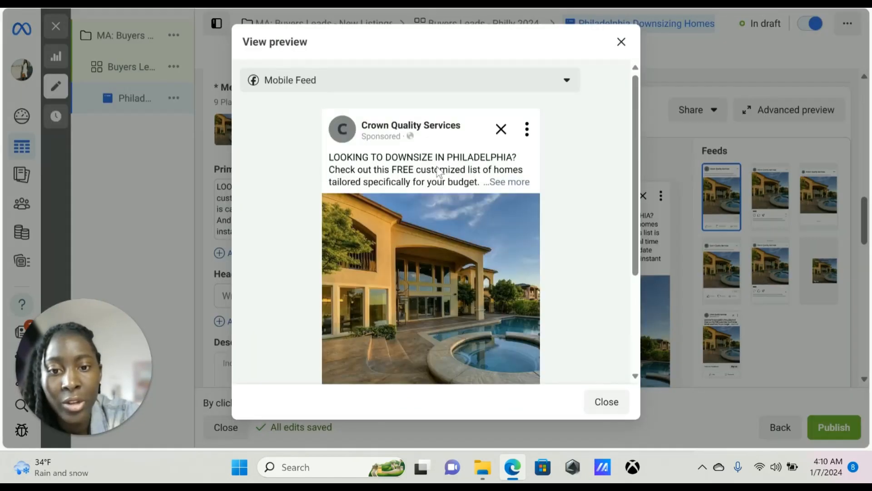
left_click(288, 82)
left_click(324, 140)
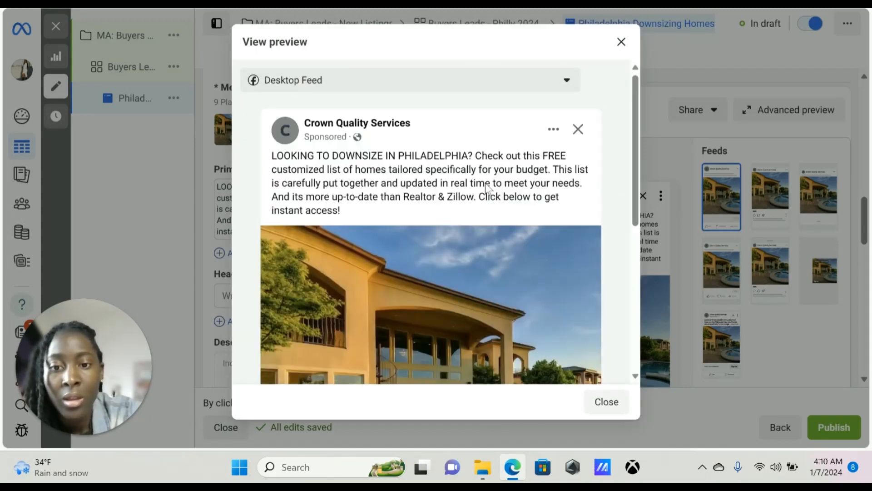
left_click(607, 403)
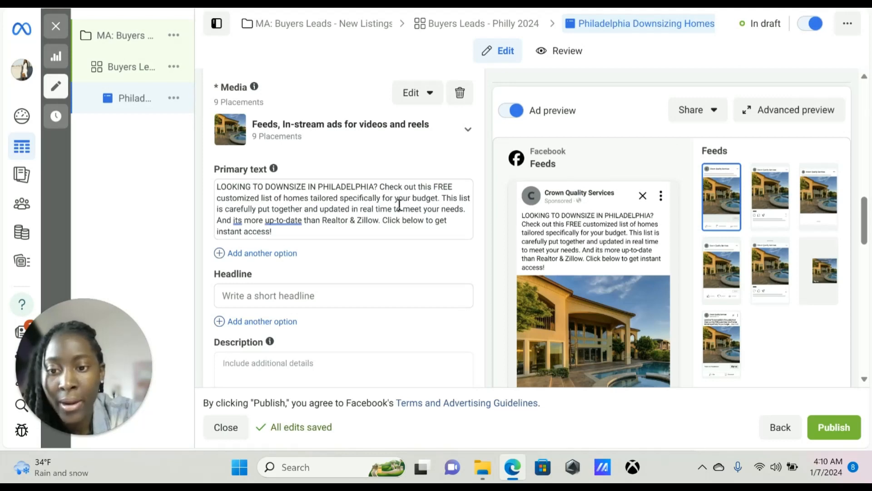
Enter "Most popular list of downsize homes" as the ad's headline
left_click(315, 295)
scroll(295, 190, "down", 1)
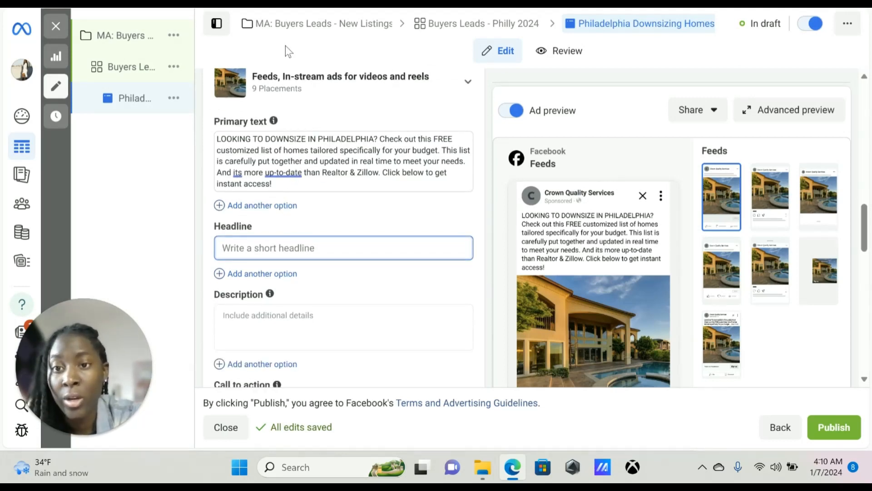
type("Most popular list of downsize homes")
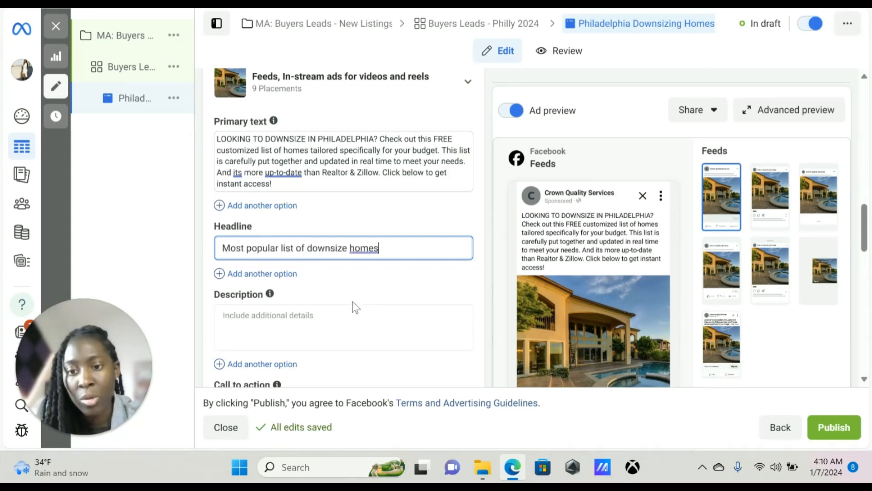
Check how the headline appears in the Facebook feed preview and look over the call to action and destination sections
scroll(444, 302, "down", 2)
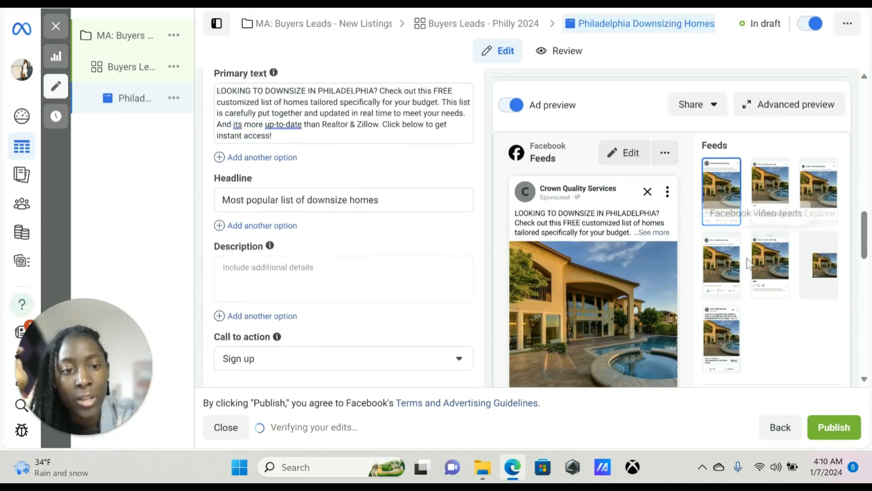
scroll(682, 282, "down", 3)
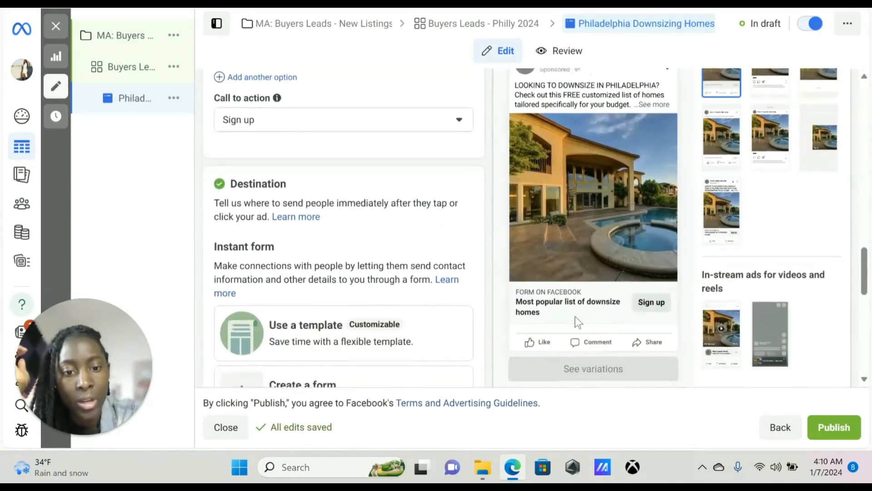
scroll(321, 237, "up", 5)
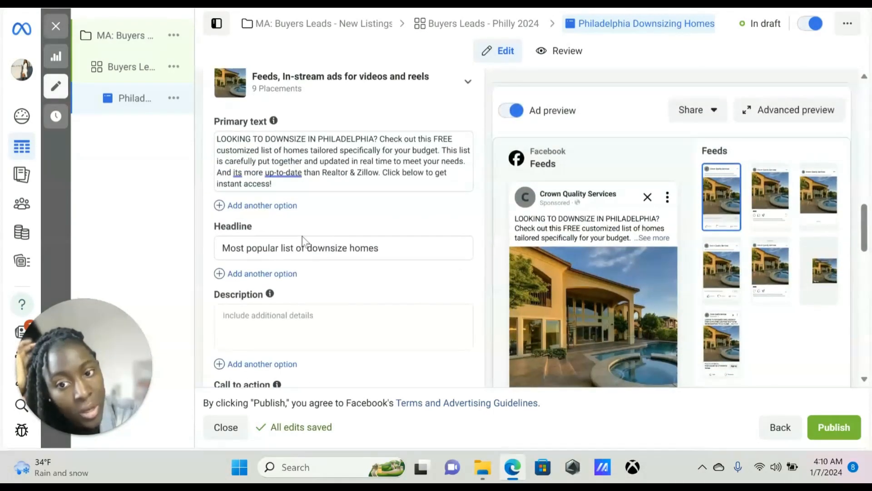
scroll(604, 242, "down", 1)
right_click(864, 241)
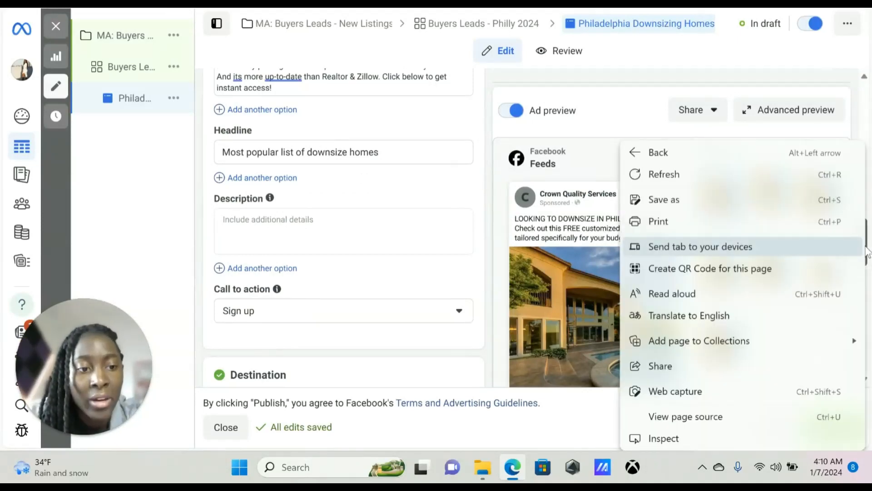
left_click(581, 206)
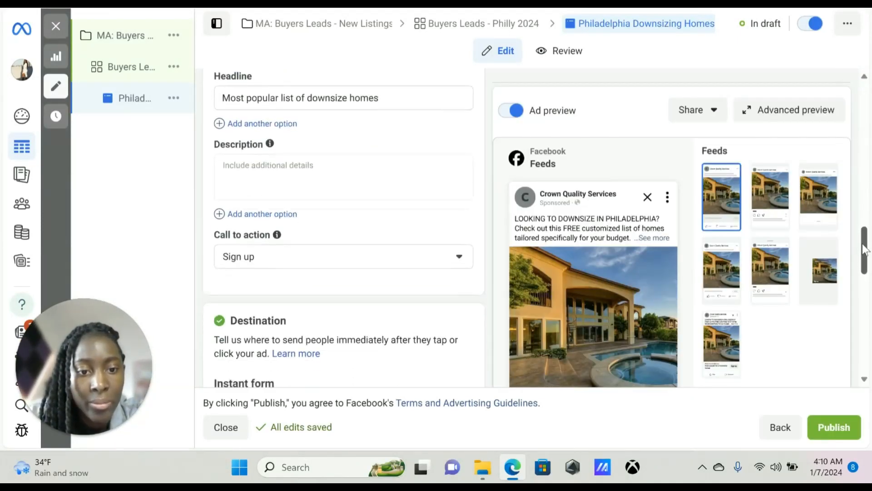
scroll(622, 227, "down", 3)
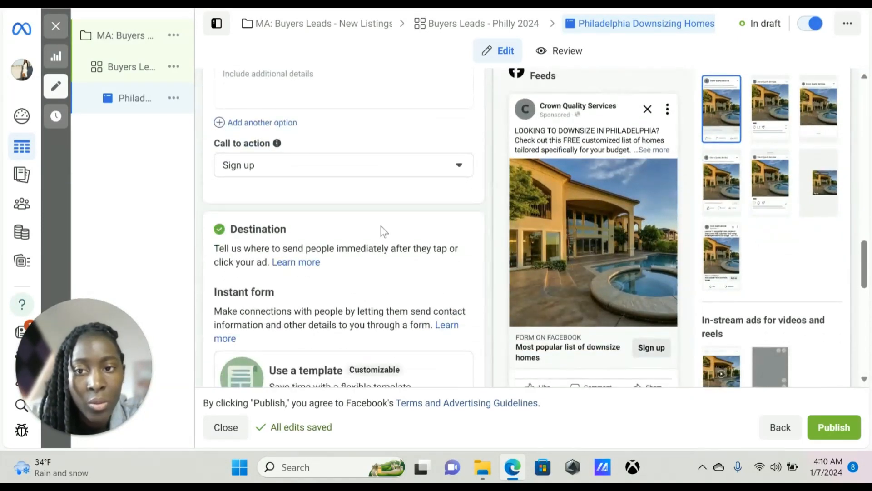
Capitalize the words "Popular", "List" and "Of" in the ad's headline
scroll(381, 229, "up", 3)
left_click(252, 150)
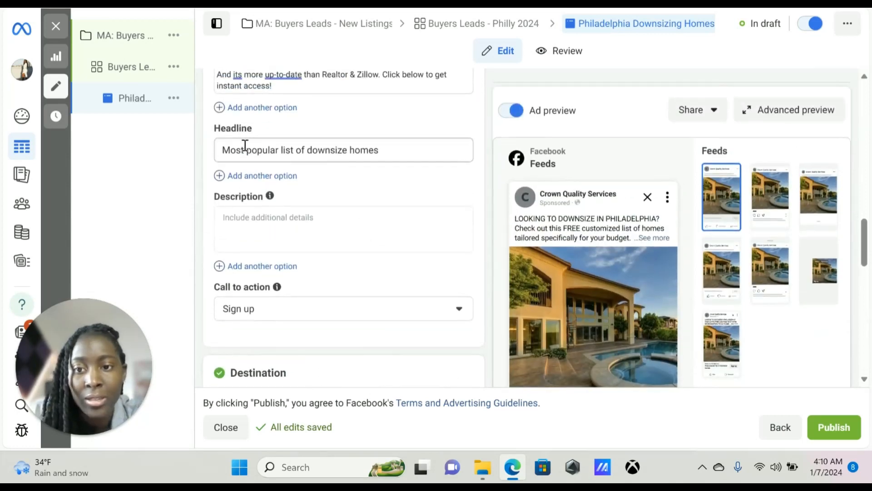
key("BackSpace")
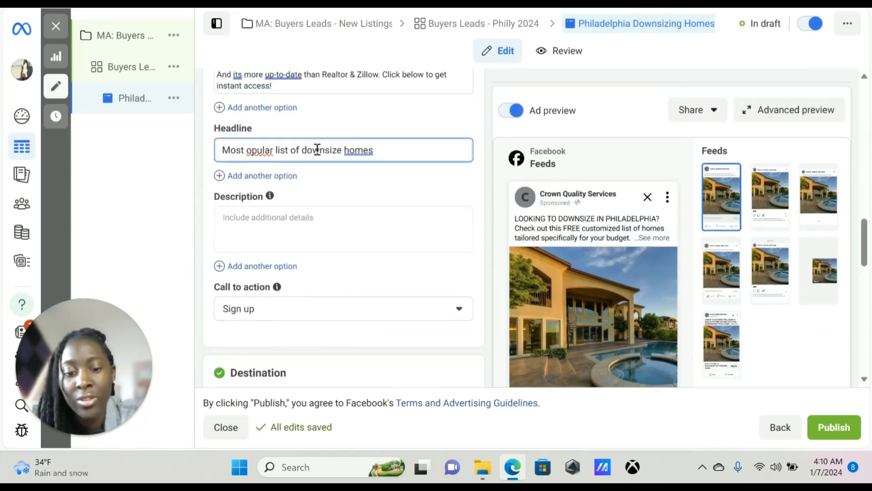
type("P")
key("Right")
key("Right")
key("Right")
key("Right")
key("Right")
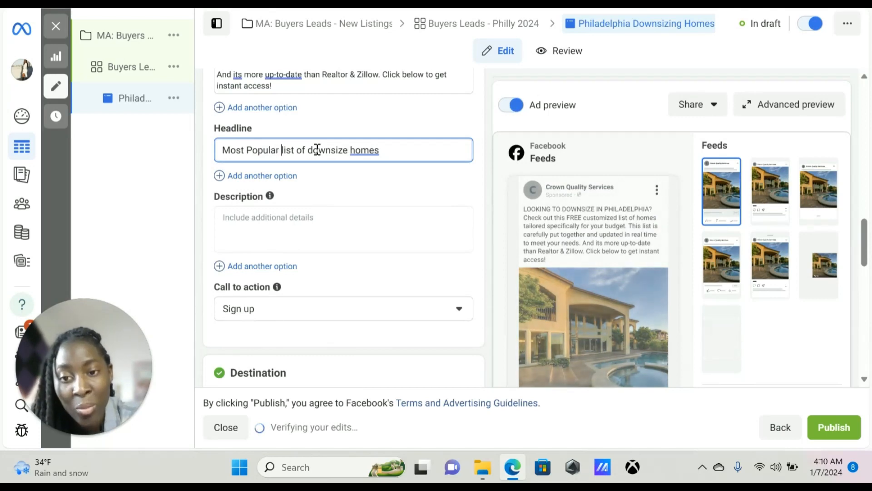
key("Delete")
type("L")
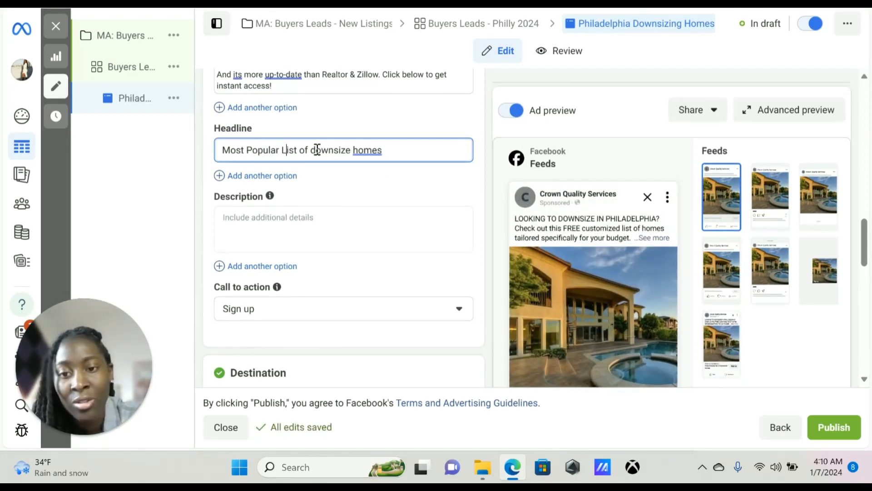
key("Right")
key("Delete")
type("O")
key("Right")
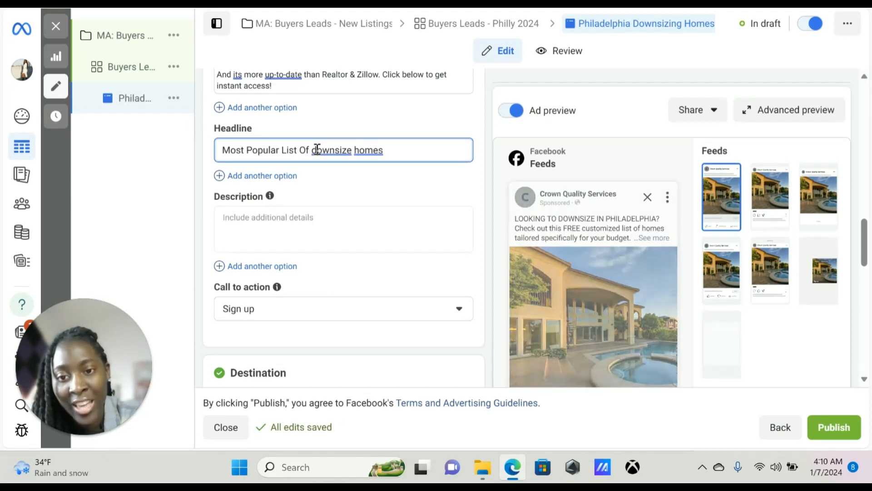
Capitalize "Downsize" and "Homes" so the headline reads "Most Popular List Of Downsize Homes"
left_click_drag(312, 150, 319, 150)
type("D")
key("Right")
key("Right")
key("Right")
key("Right")
key("Right")
key("Right")
key("Right")
key("Right")
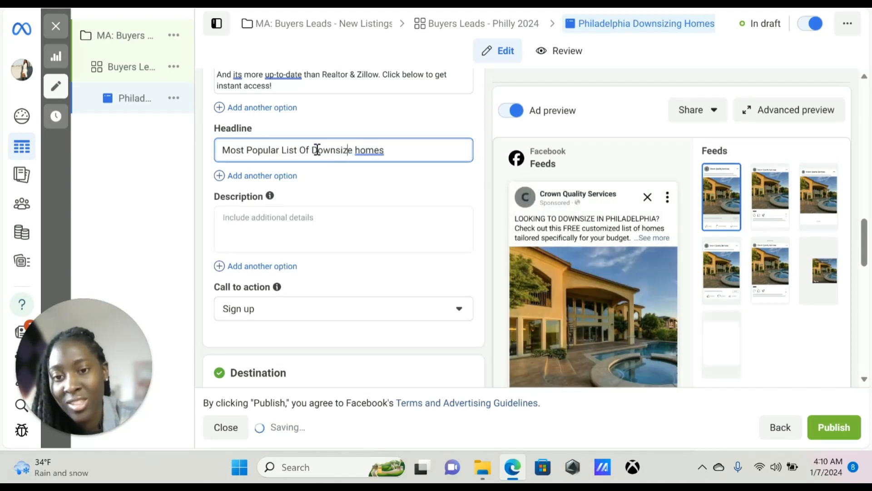
key("Right")
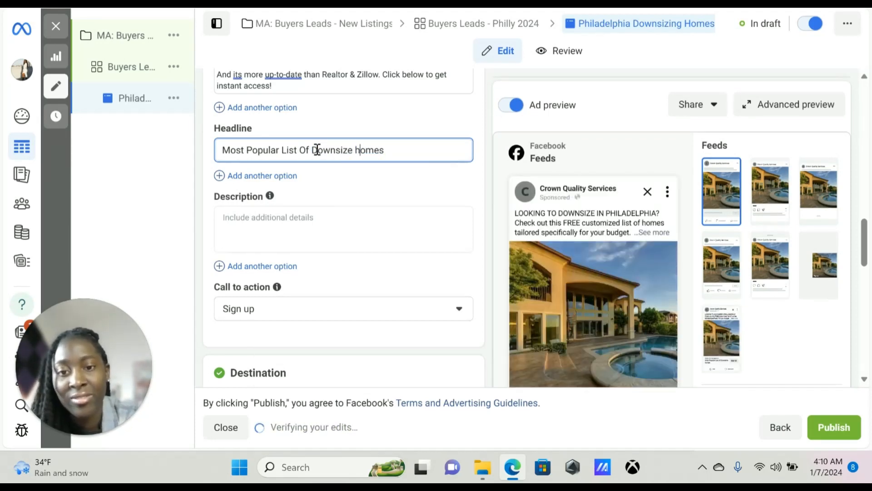
key("BackSpace")
type("H")
Look at the ad's description field and read its help text, leaving the description empty
scroll(331, 173, "down", 2)
left_click(330, 129)
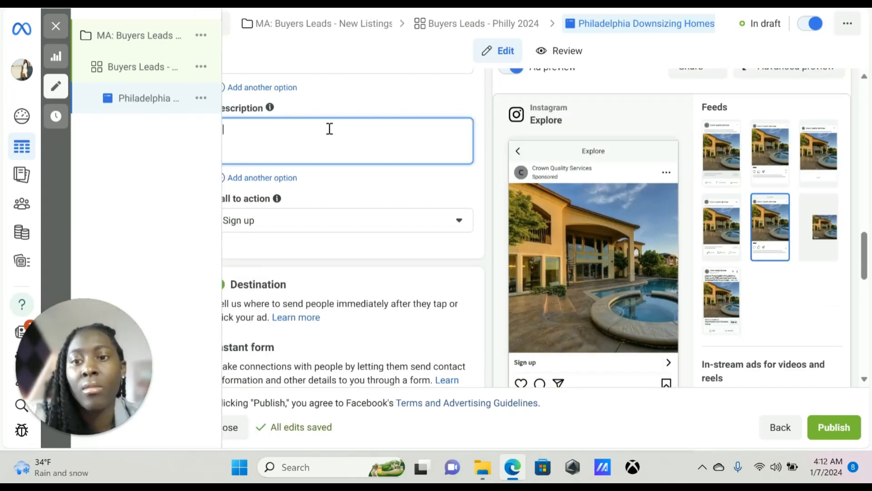
left_click(302, 222)
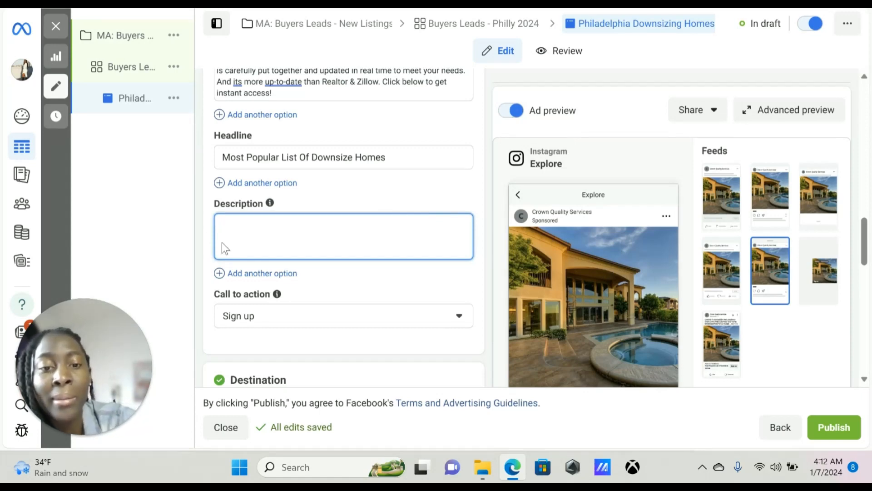
mouse_move(270, 154)
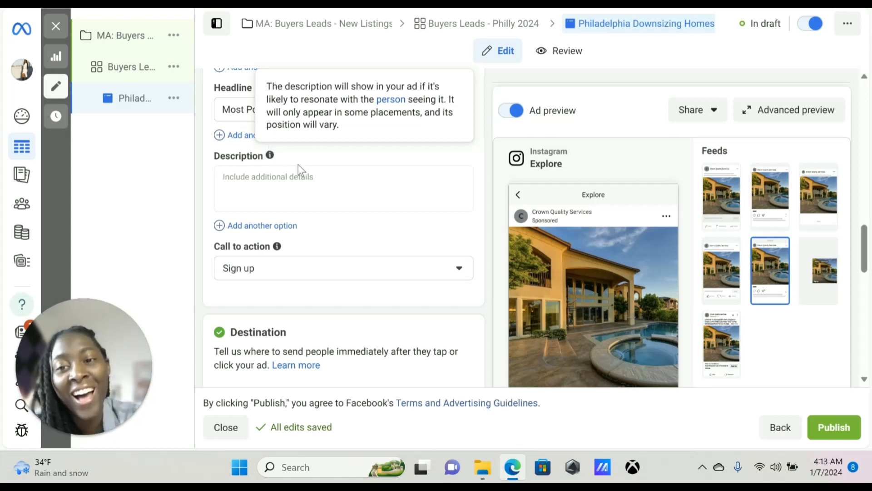
left_click(413, 178)
scroll(574, 179, "down", 2)
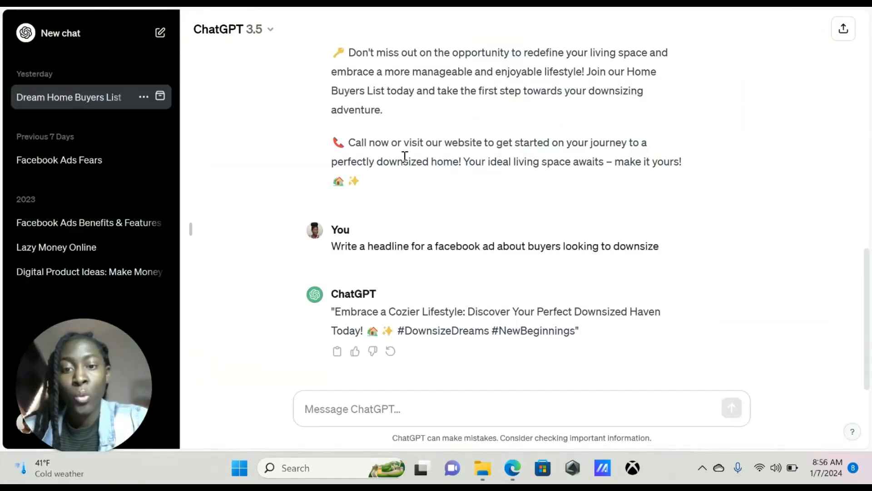
Review the ChatGPT ad copy for people looking to downsize, going back up to the prompt that produced it
left_click_drag(650, 148, 735, 152)
scroll(649, 148, "up", 5)
left_click(560, 154)
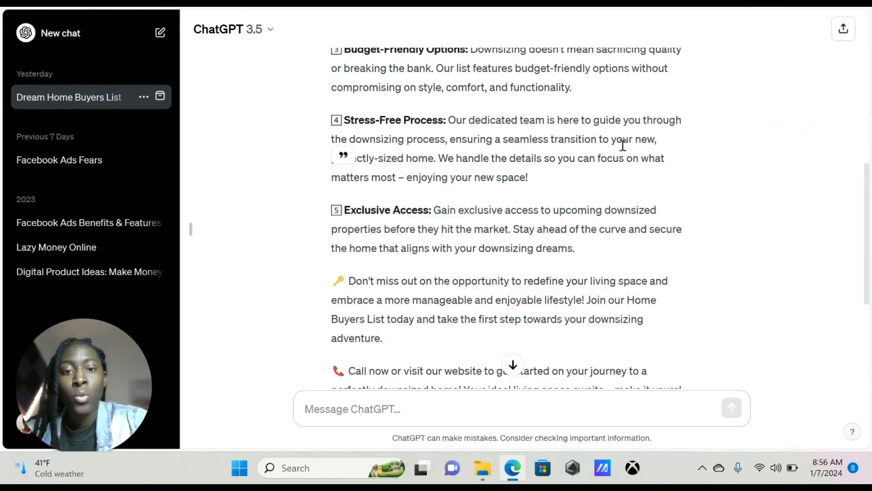
scroll(511, 132, "down", 3)
scroll(510, 134, "up", 9)
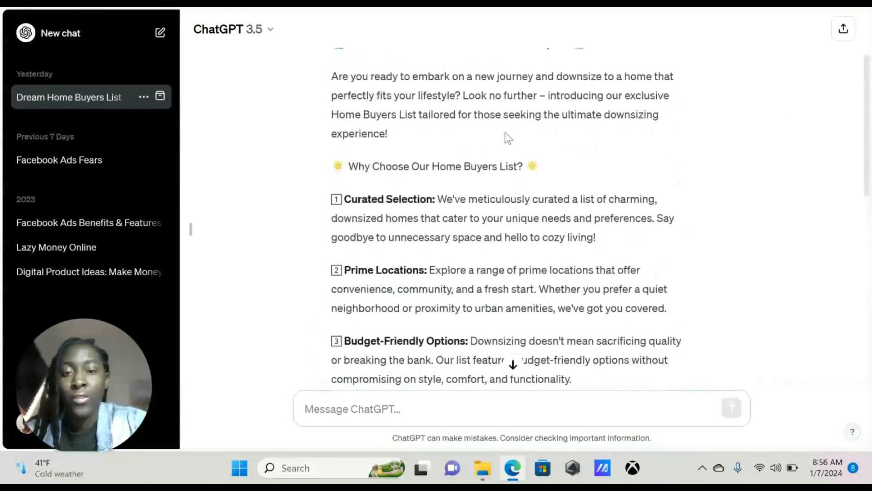
scroll(508, 137, "up", 3)
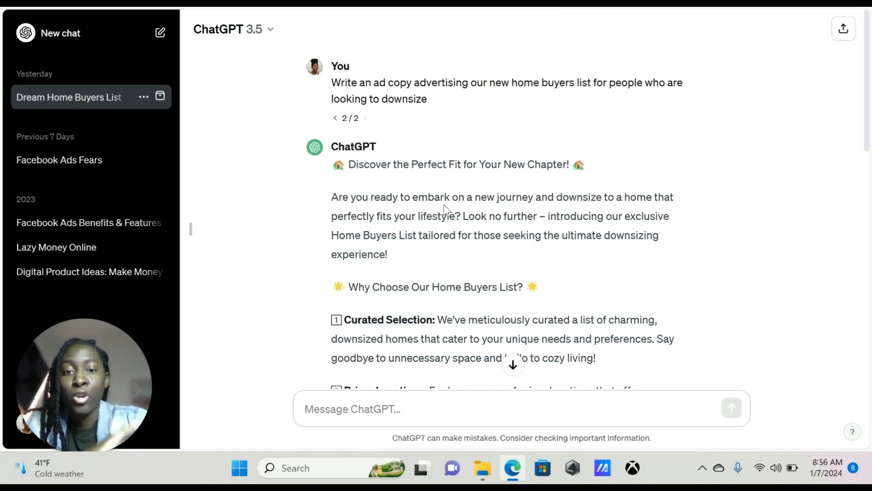
scroll(407, 179, "down", 1)
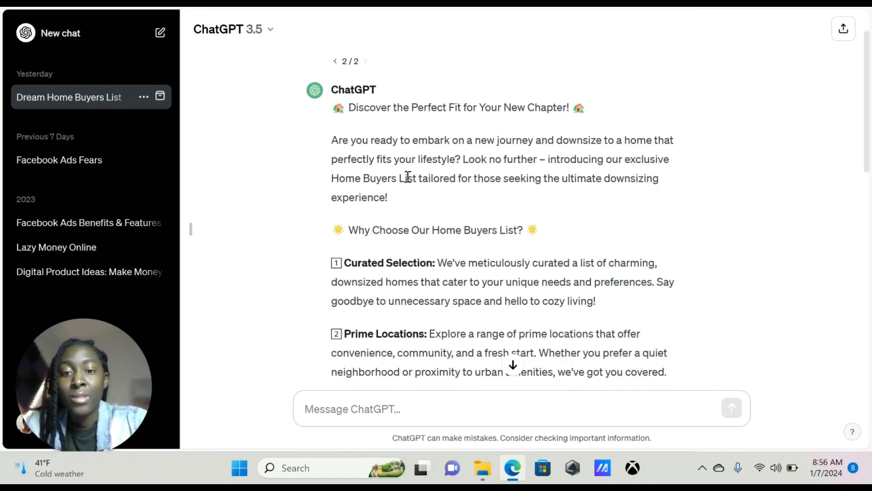
scroll(405, 177, "up", 1)
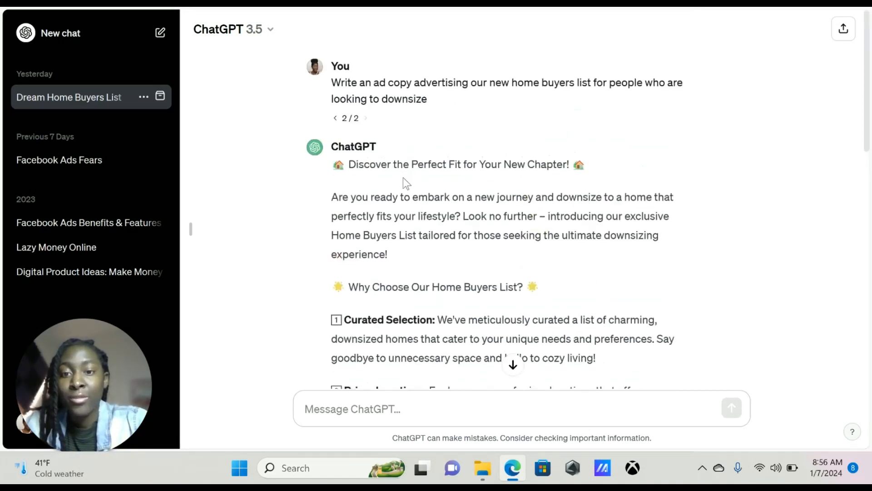
Show the first version of the ad copy prompt and read its response from the opening hook through the benefits
left_click(336, 118)
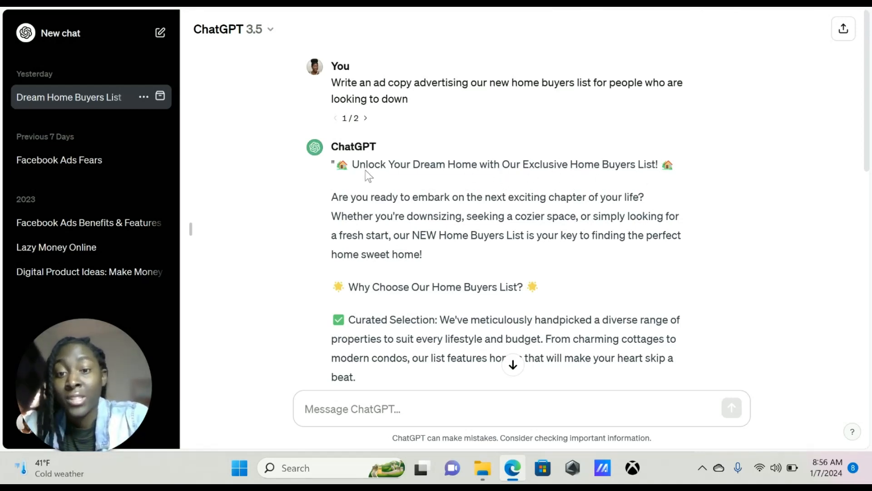
left_click_drag(677, 165, 637, 167)
left_click(458, 171)
scroll(474, 175, "down", 2)
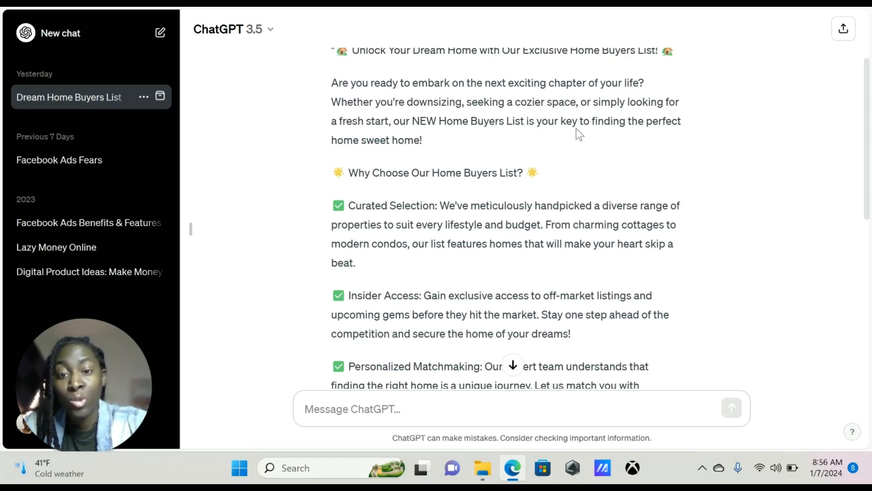
scroll(377, 152, "up", 2)
scroll(428, 159, "down", 3)
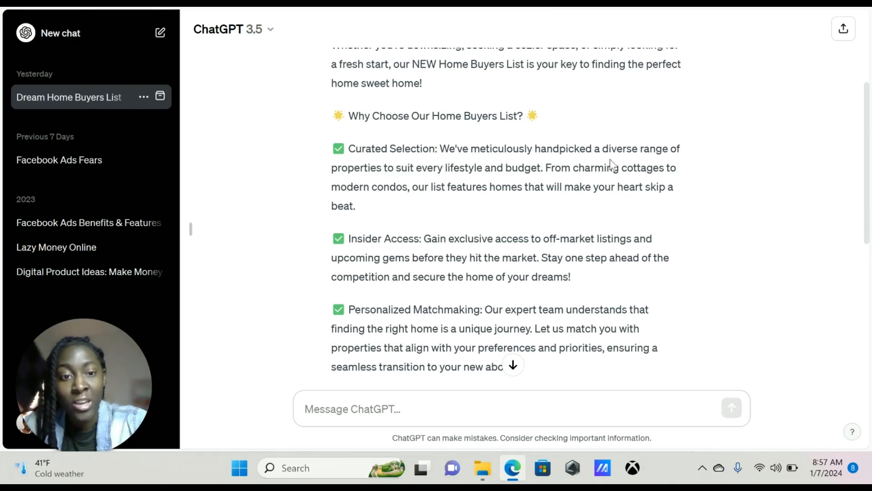
scroll(416, 228, "down", 1)
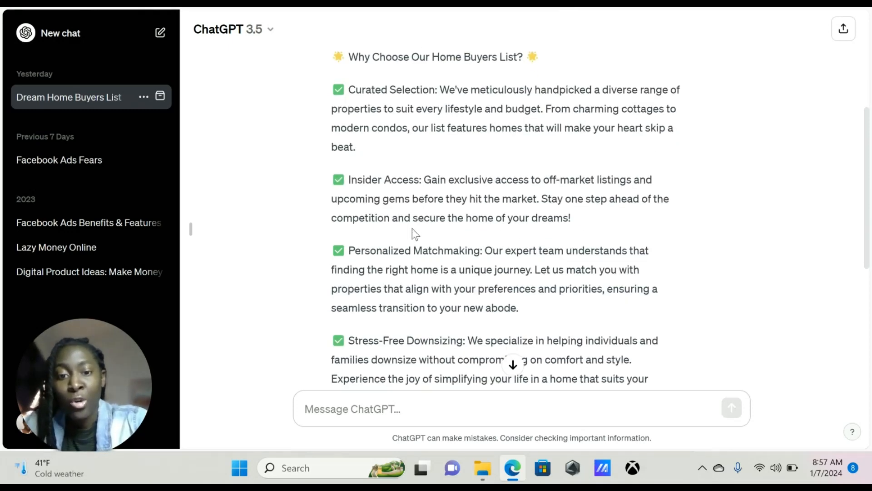
scroll(412, 228, "down", 1)
scroll(389, 168, "up", 2)
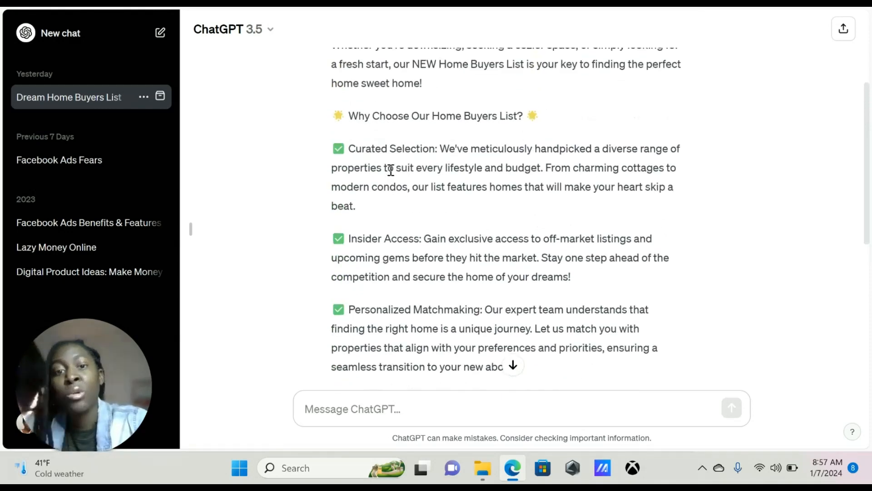
scroll(391, 171, "down", 1)
scroll(391, 171, "down", 2)
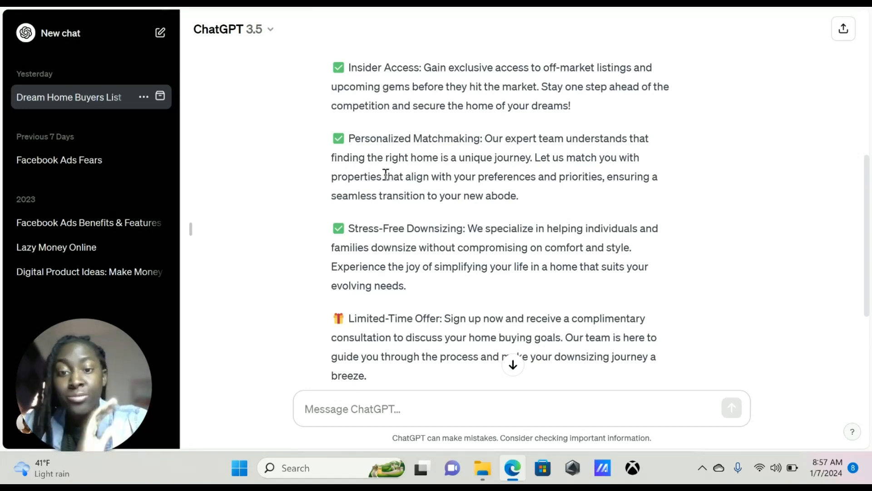
Examine the closing paragraph of the first ad copy version, highlighting its company name, contact number and website placeholders
scroll(385, 173, "down", 3)
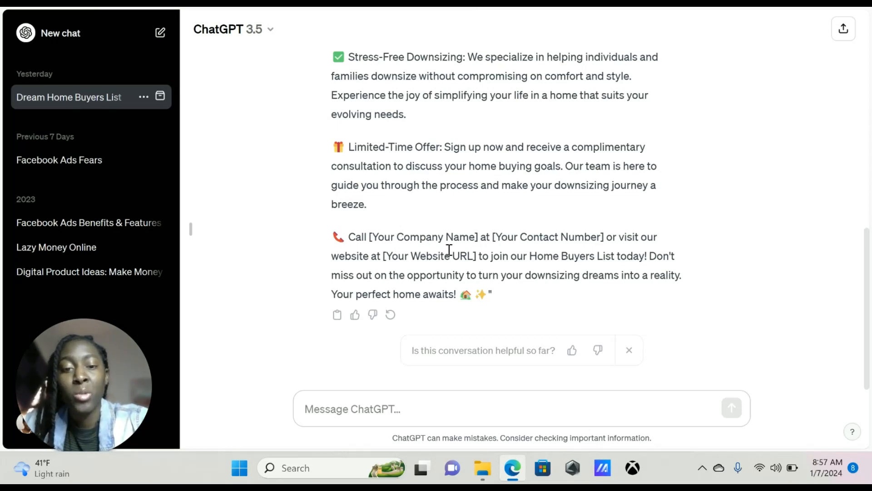
scroll(415, 251, "up", 1)
left_click_drag(369, 294, 527, 313)
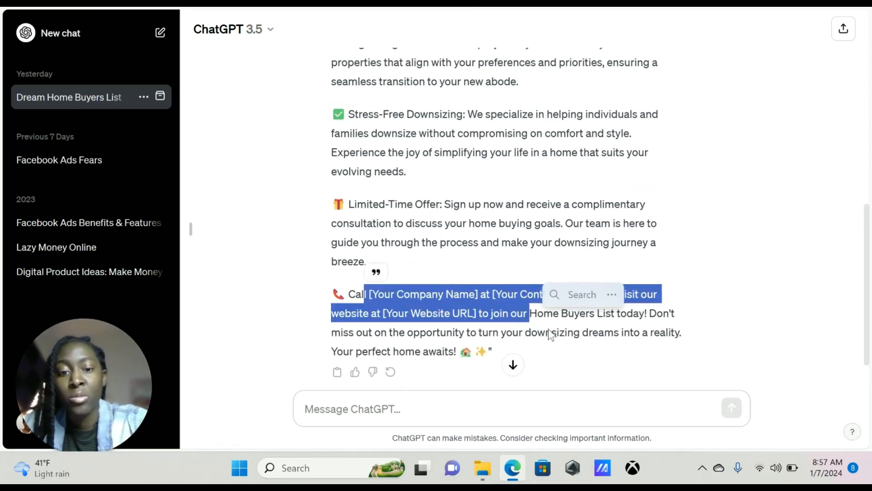
left_click(539, 333)
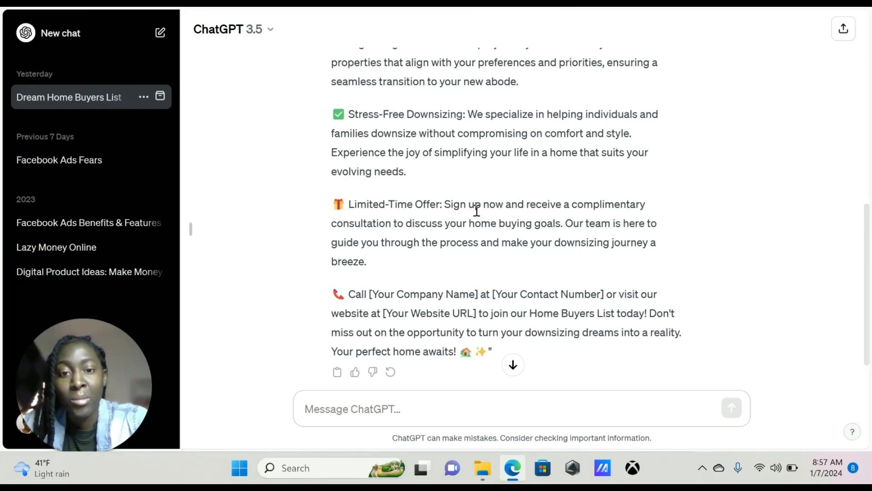
Return to the second version of the ad copy prompt and review its introduction and numbered benefits
scroll(363, 150, "up", 1)
scroll(377, 140, "up", 2)
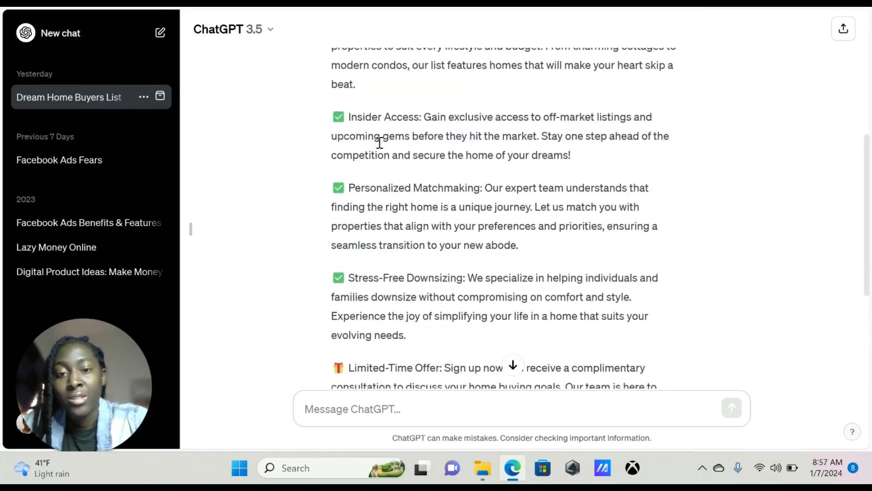
scroll(372, 142, "up", 5)
left_click(365, 118)
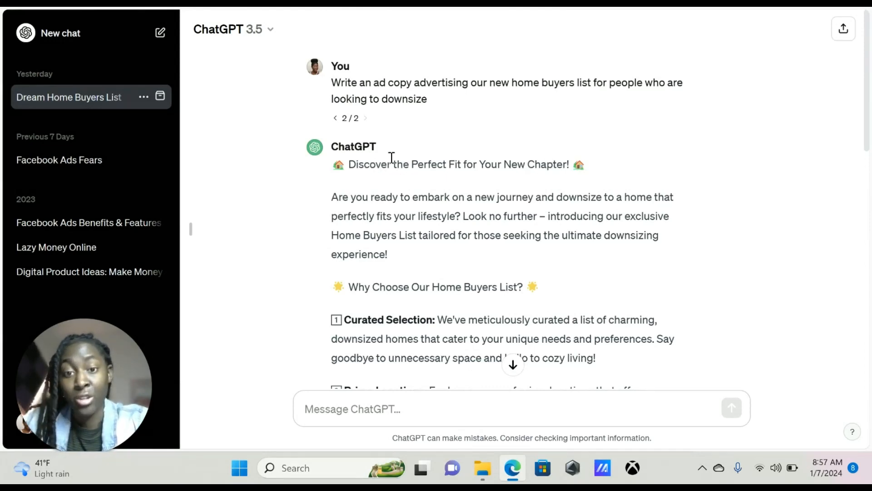
scroll(388, 156, "down", 1)
scroll(369, 255, "up", 1)
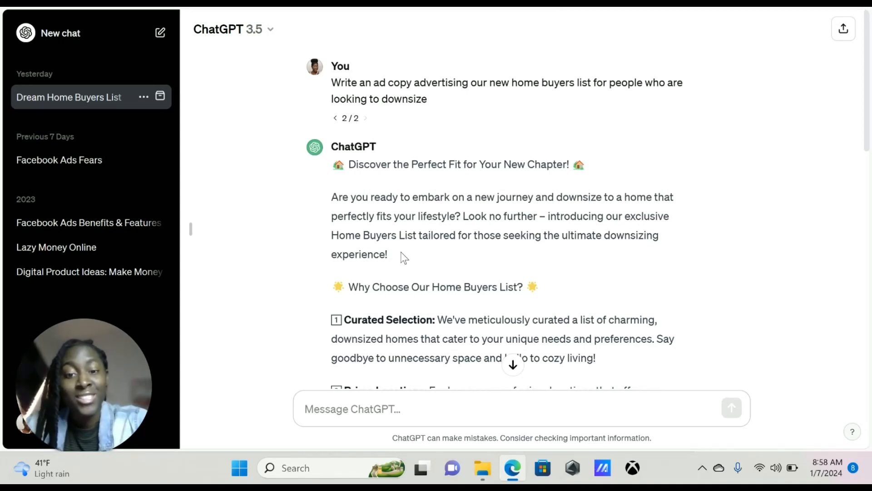
scroll(400, 250, "down", 5)
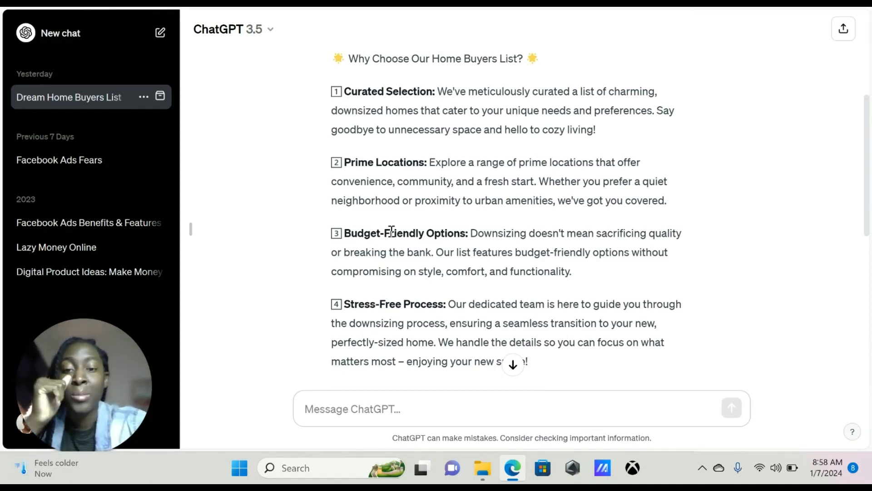
Read the rest of the second ad copy version and the headline ChatGPT wrote for buyers looking to downsize
scroll(392, 231, "down", 4)
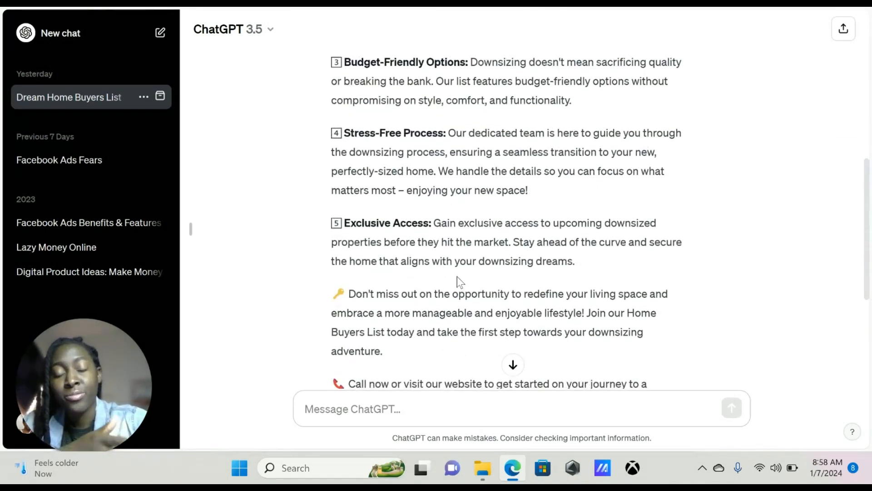
scroll(457, 200, "down", 1)
scroll(457, 196, "down", 4)
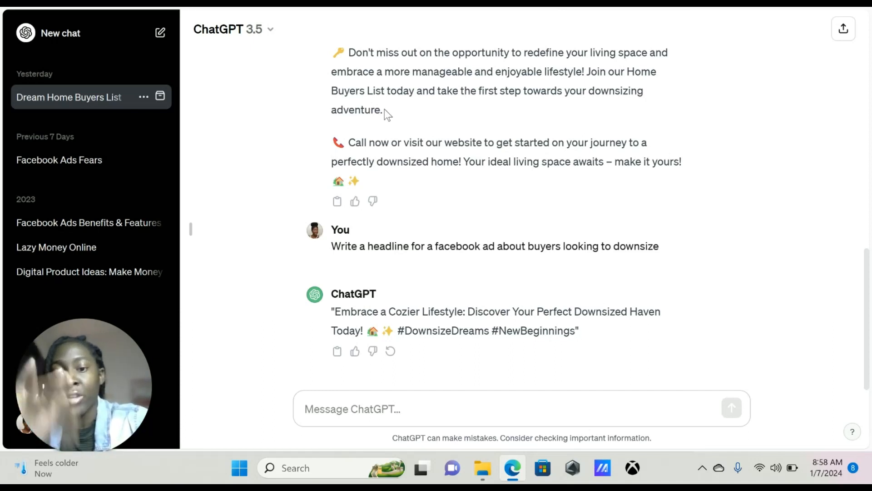
triple_click(335, 252)
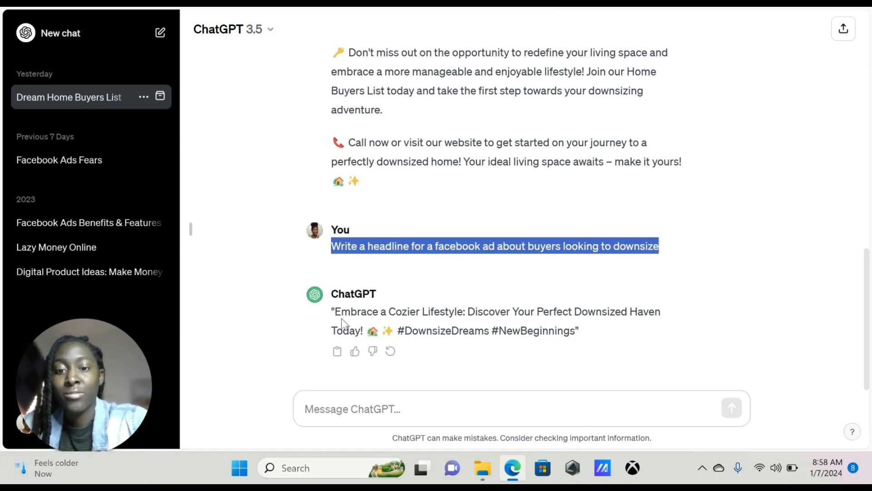
left_click_drag(335, 312, 500, 314)
left_click(586, 318)
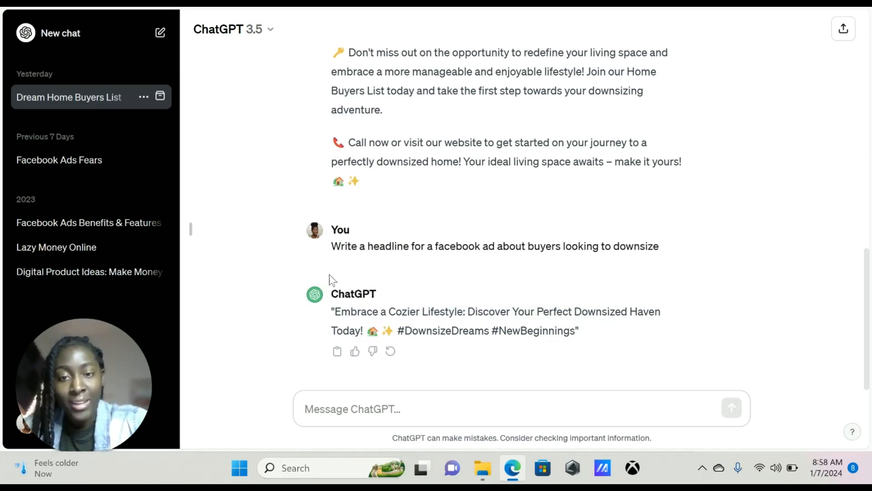
Switch to Ads Manager and compare the downsizing ad's primary text, headline and description fields with the ChatGPT copy
left_click(309, 3)
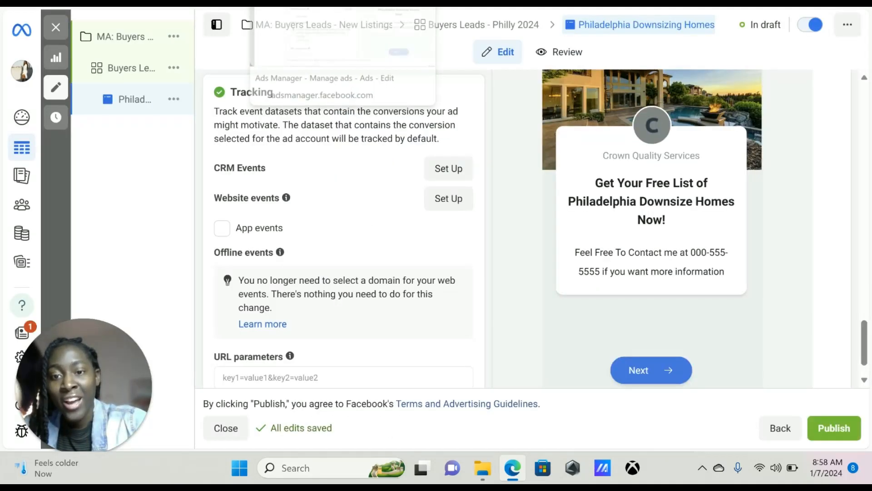
scroll(320, 166, "up", 8)
scroll(335, 174, "up", 10)
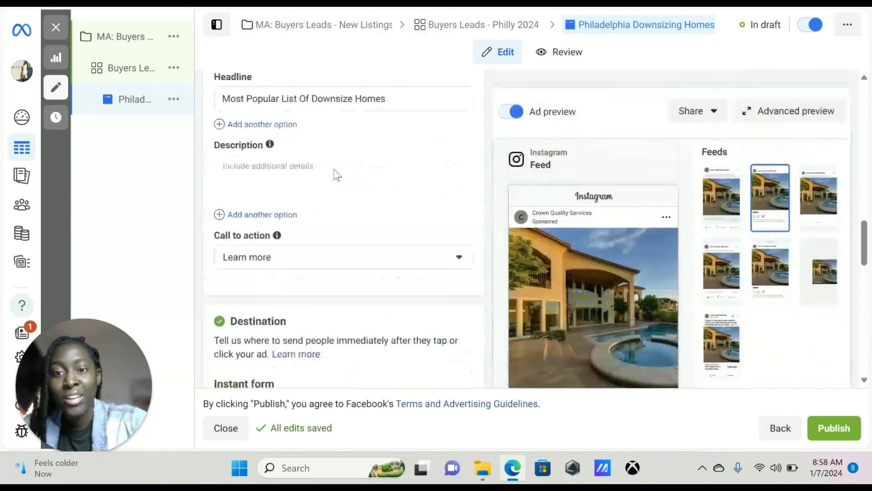
left_click(340, 325)
scroll(331, 300, "up", 2)
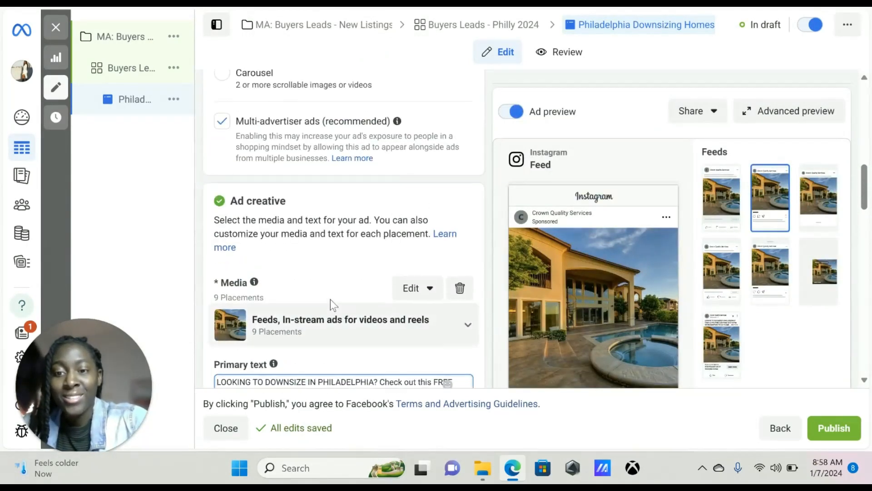
scroll(307, 263, "down", 4)
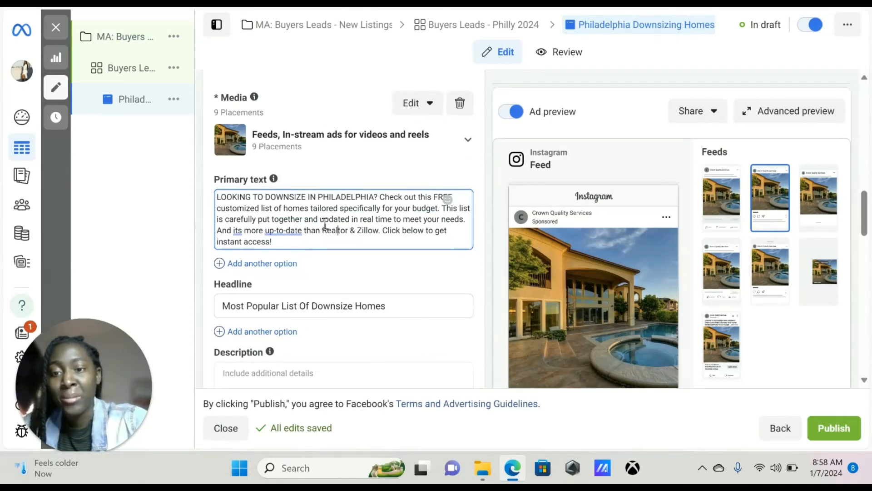
scroll(311, 301, "down", 2)
left_click(309, 288)
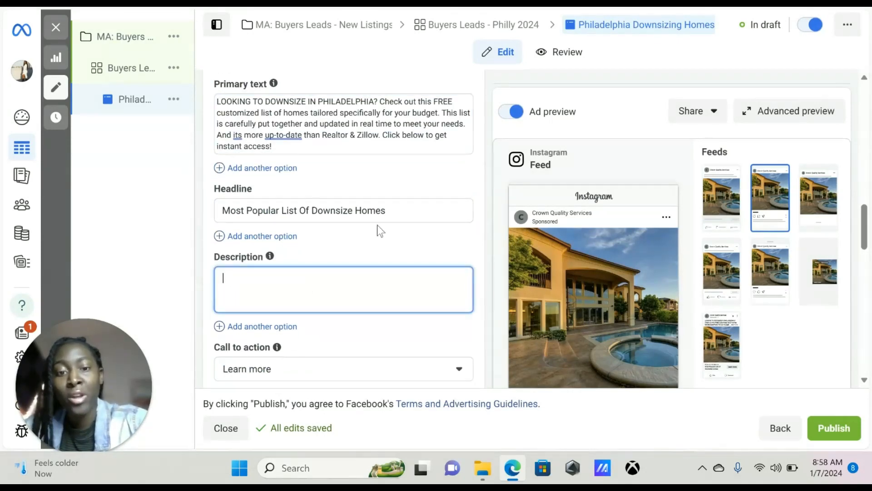
scroll(463, 209, "down", 2)
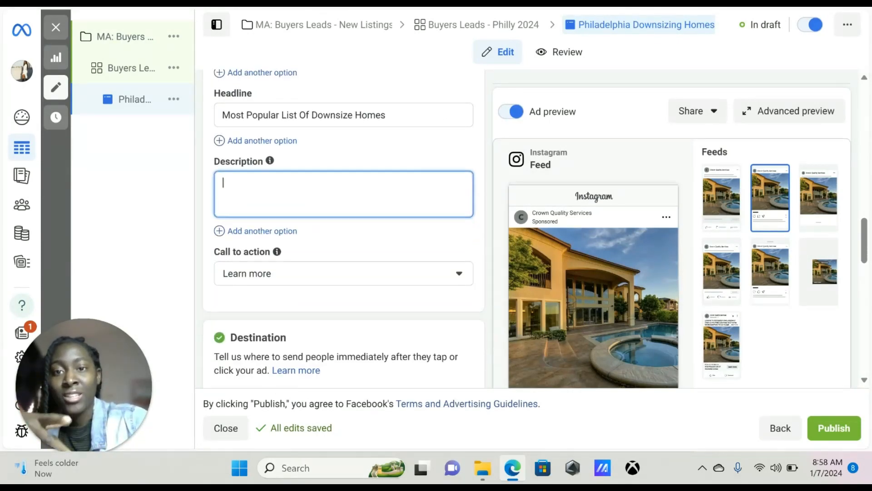
key("ctrl+Tab")
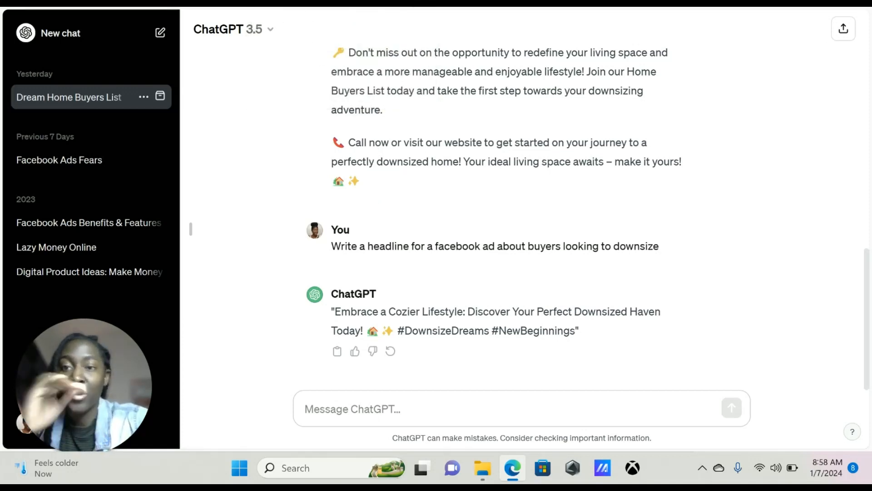
left_click(309, 1)
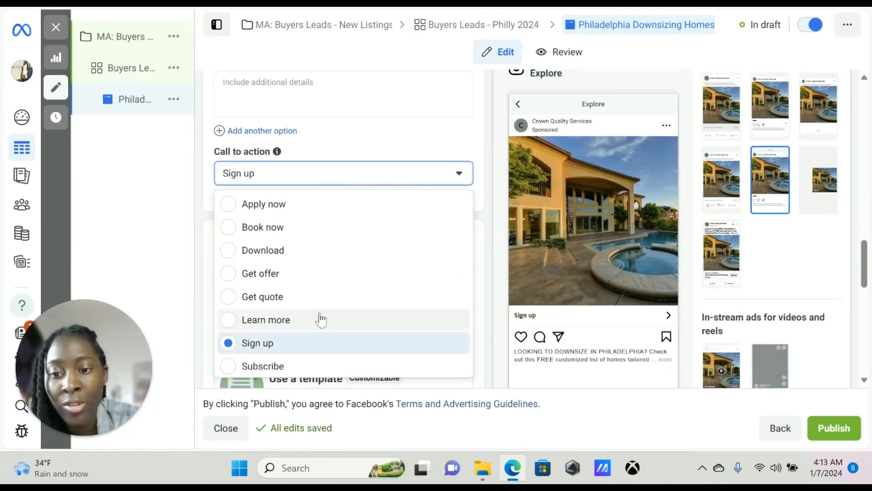
Set the ad's call to action to Learn more and check the Facebook Feeds and Instagram Feed previews
left_click(319, 320)
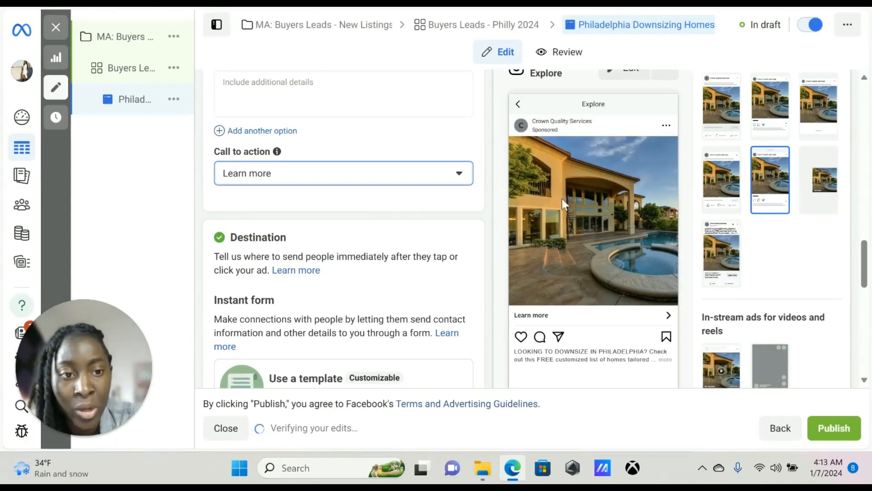
scroll(731, 119, "up", 1)
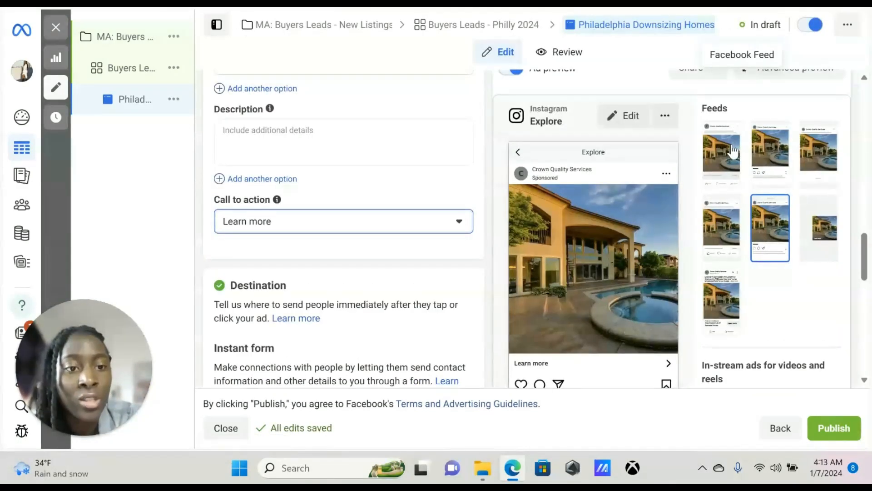
left_click(733, 151)
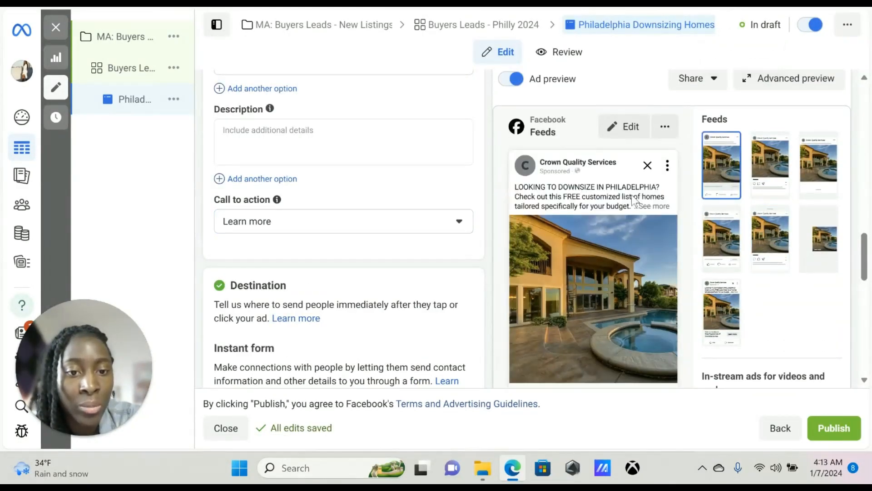
left_click(770, 165)
scroll(608, 272, "down", 1)
left_click_drag(515, 352, 651, 361)
left_click(388, 318)
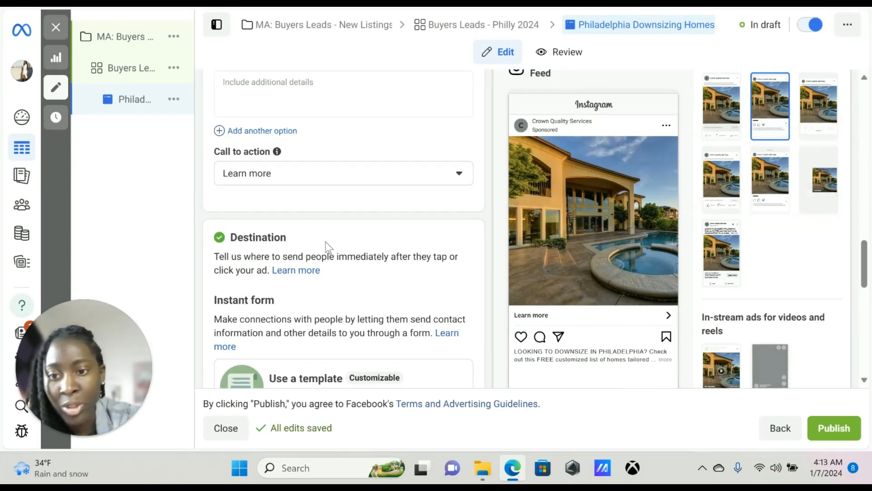
Start building a new instant form for the ad's destination, accepting the notice on credit, employment or housing ads
scroll(330, 241, "down", 2)
scroll(739, 134, "up", 1)
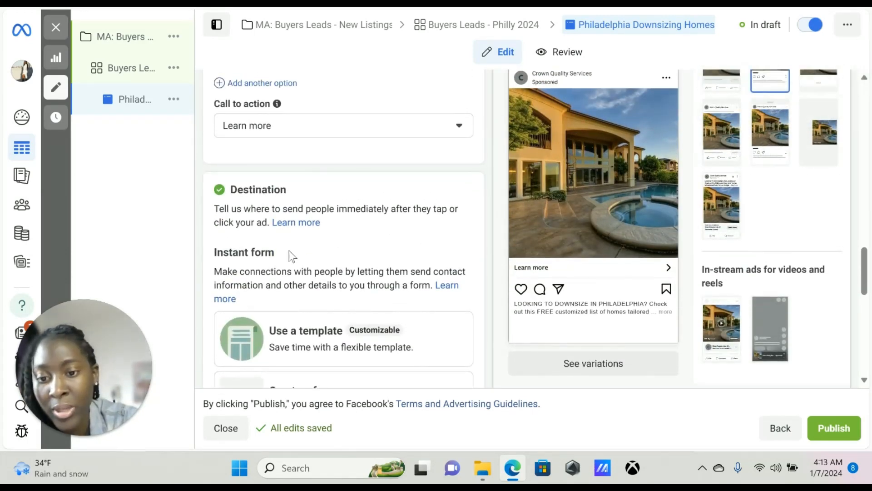
scroll(468, 199, "down", 2)
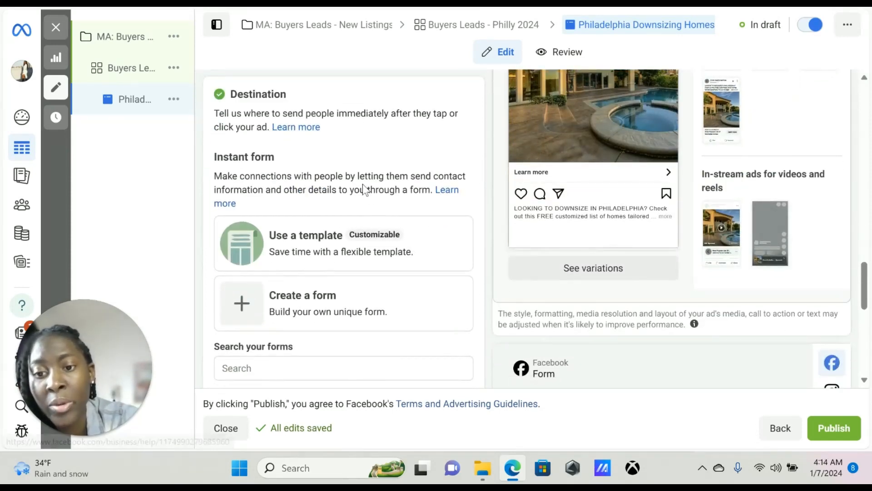
left_click(307, 304)
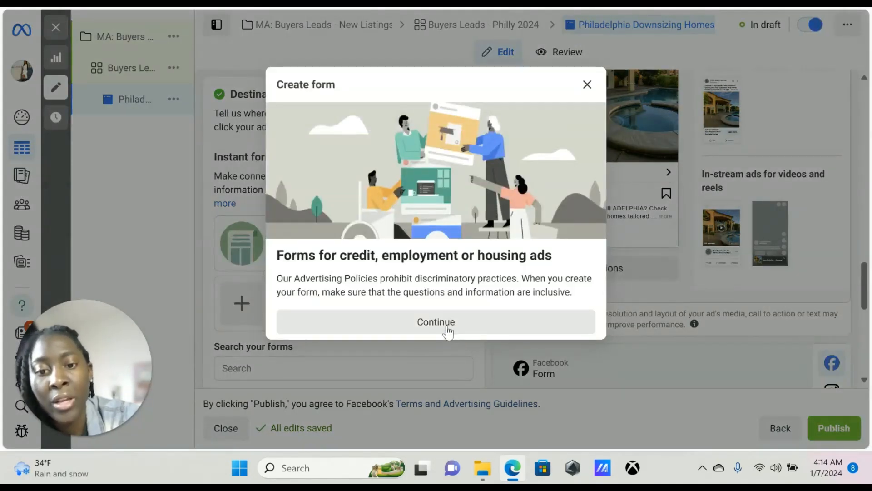
left_click(447, 331)
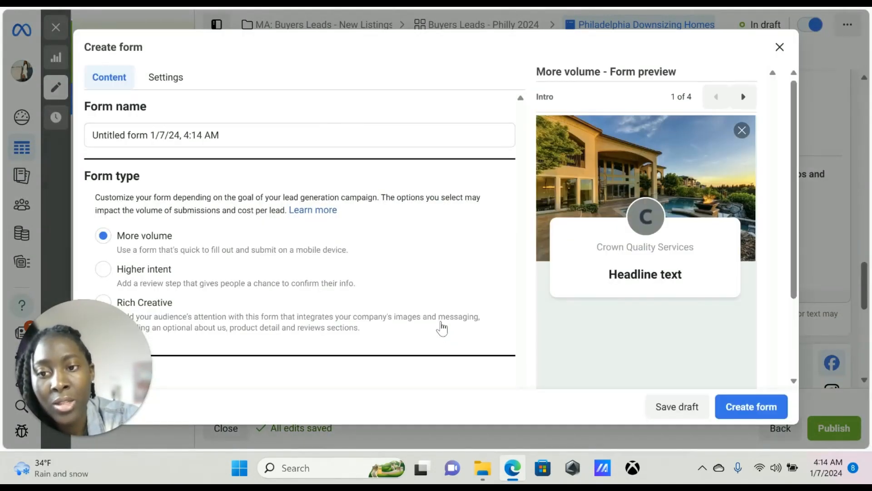
Replace the default form name with one beginning "Home buy"
left_click_drag(220, 135, 91, 135)
type("H")
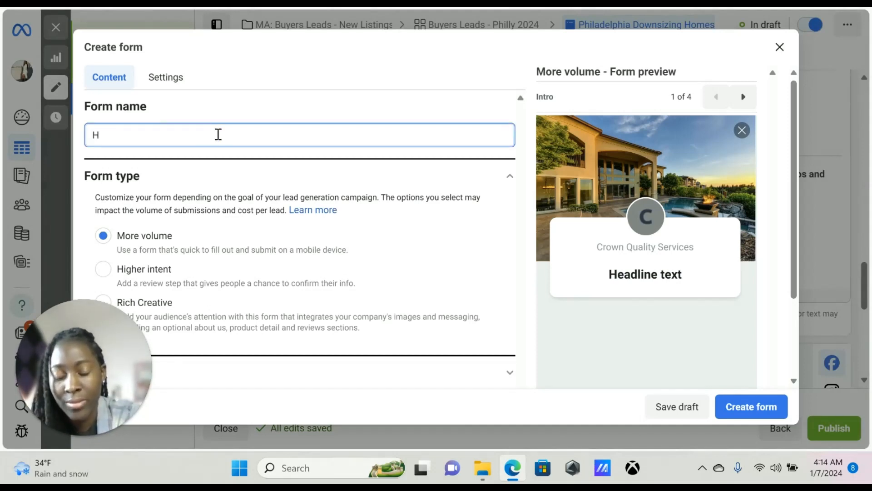
type("ome buy")
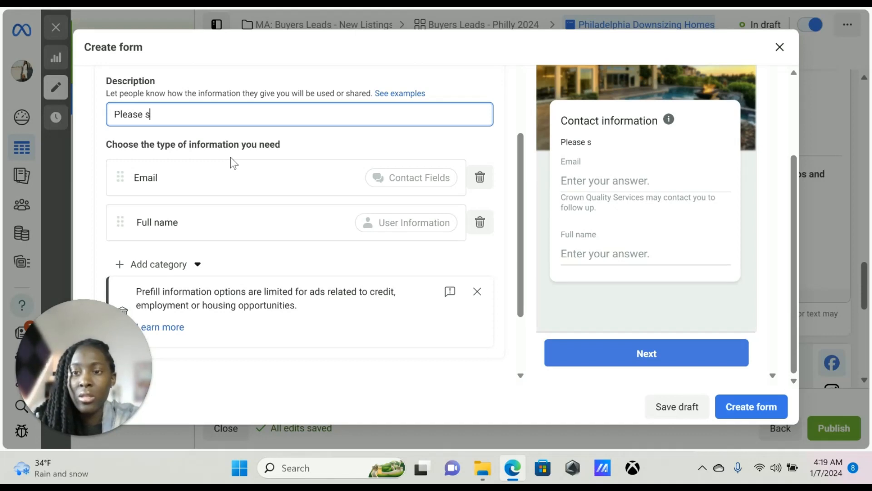
Complete the contact information description as "Please submit your information to receive the FREE homes list"
type("ubn")
key("BackSpace")
type("m")
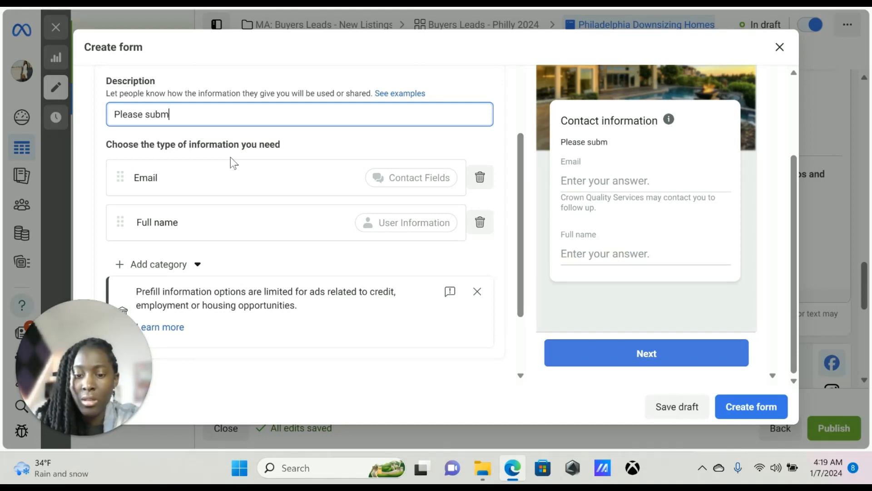
type("it your information")
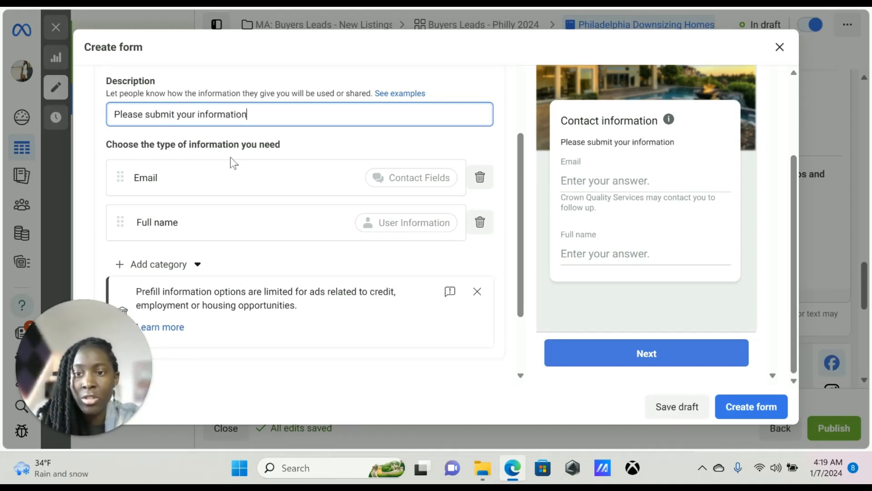
type(" to receive the ")
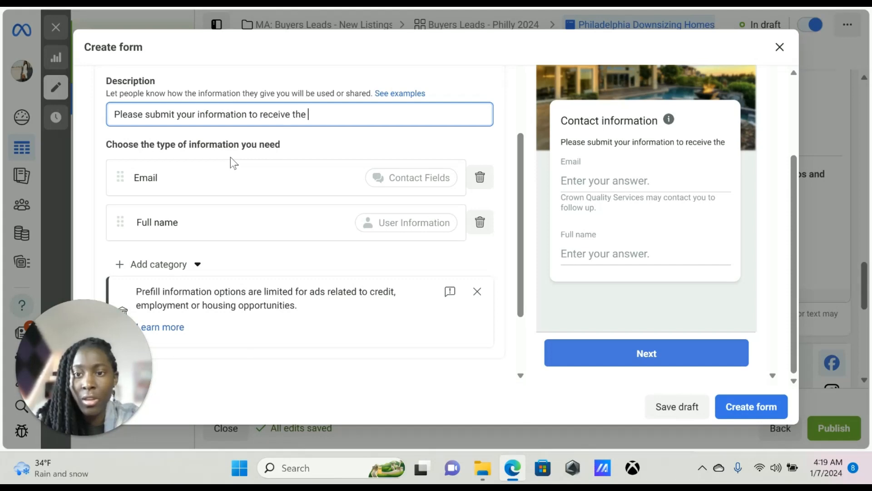
type("FREE list")
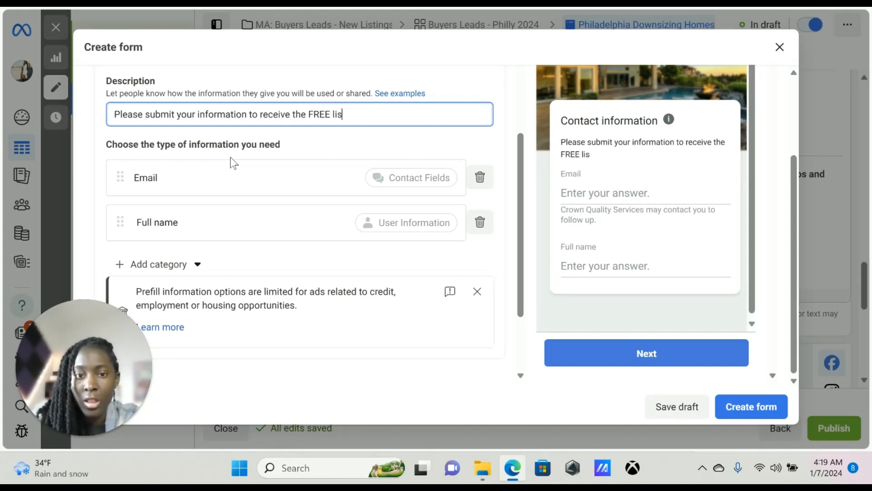
key("BackSpace")
key("BackSpace")
key("BackSpace")
key("BackSpace")
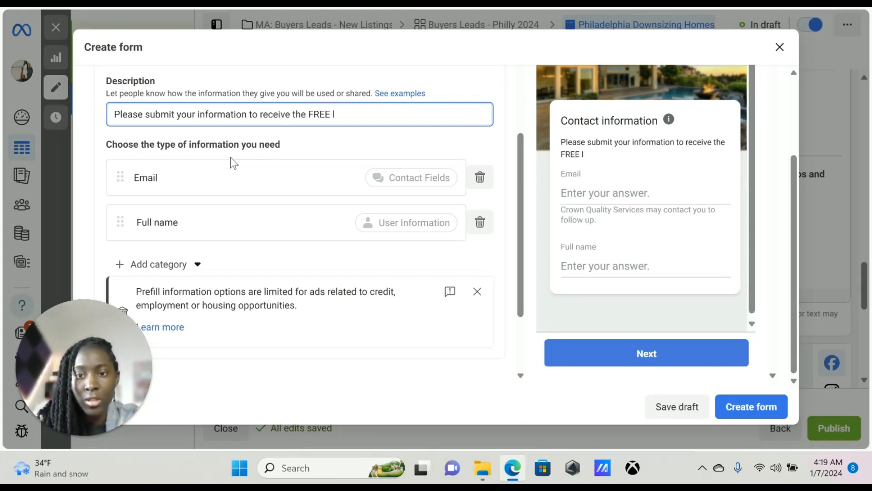
type("homes!")
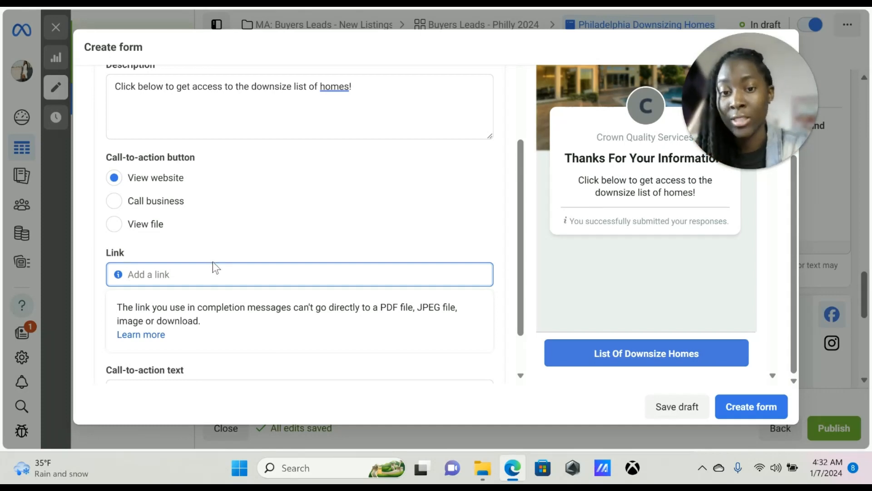
scroll(327, 237, "down", 1)
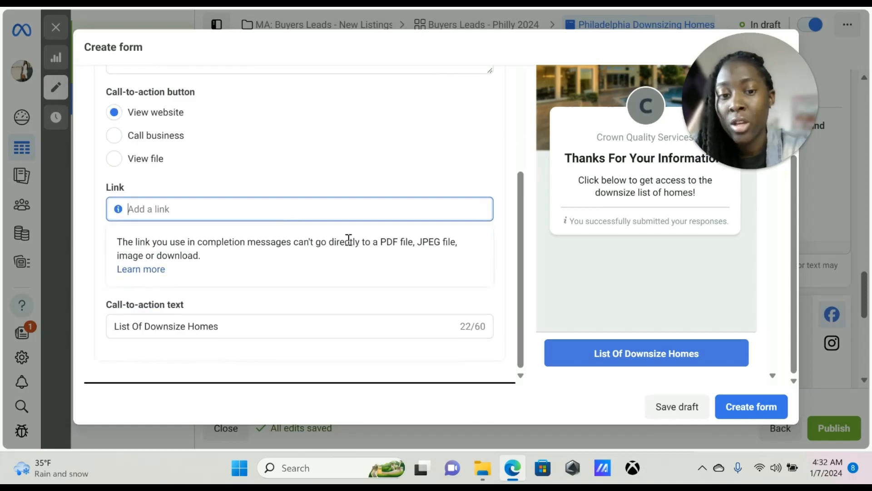
left_click(738, 408)
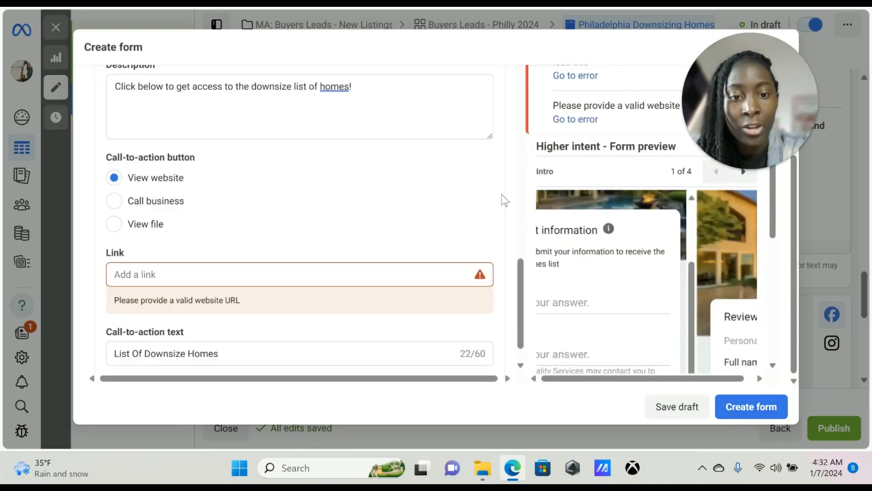
left_click(213, 282)
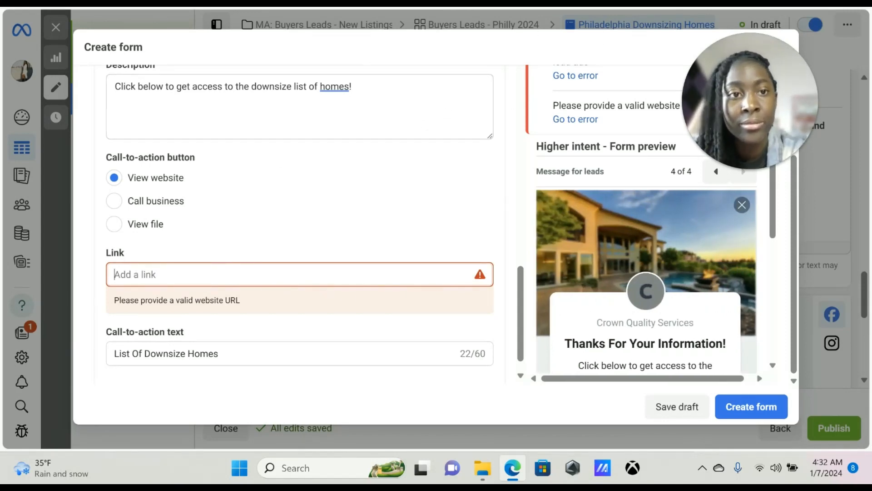
key("ctrl+Tab")
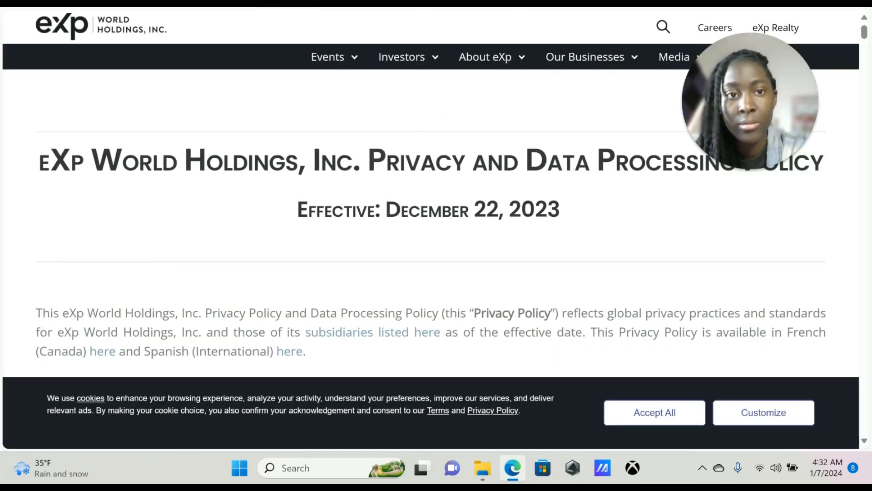
key("ctrl+Tab")
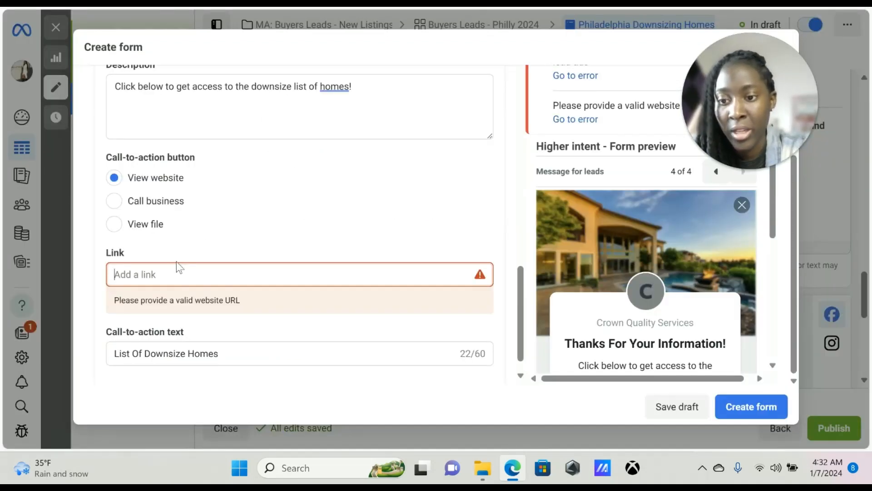
type("https://expworldholdings.com/privacy-policy/")
scroll(484, 245, "up", 1)
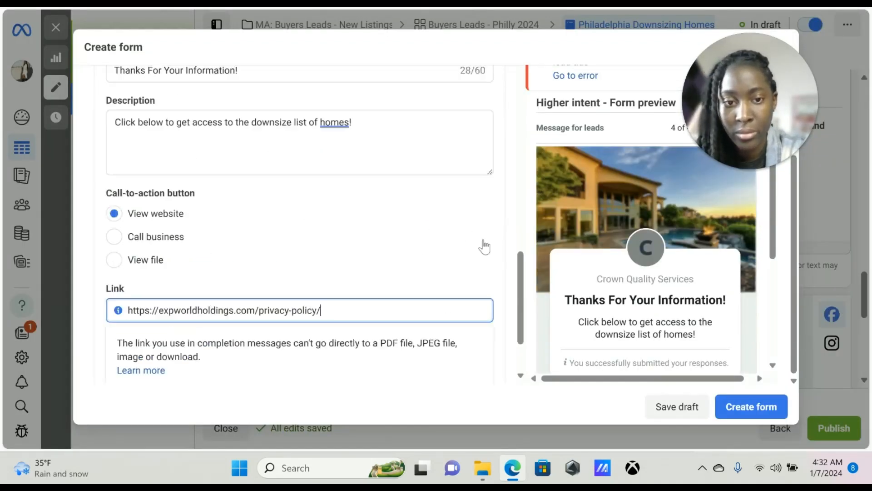
scroll(484, 246, "up", 15)
scroll(383, 230, "down", 4)
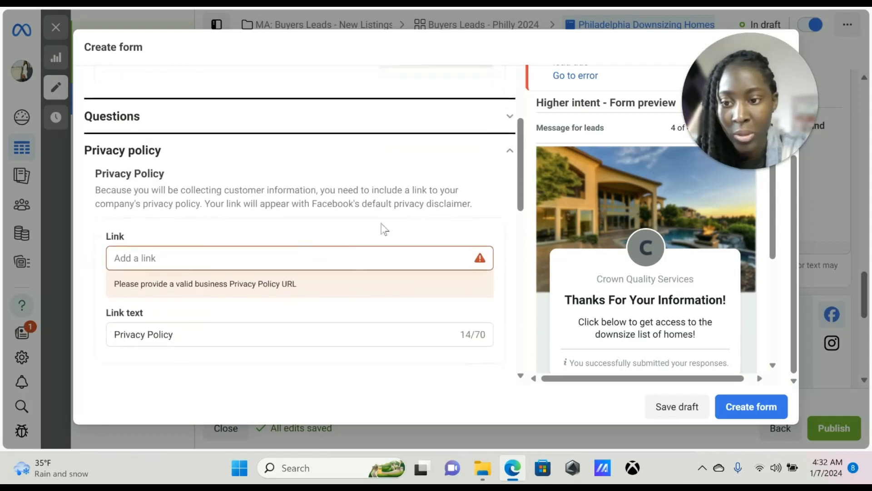
scroll(384, 230, "down", 1)
left_click(203, 252)
type("https://expworldholdings.com/privacy-policy/")
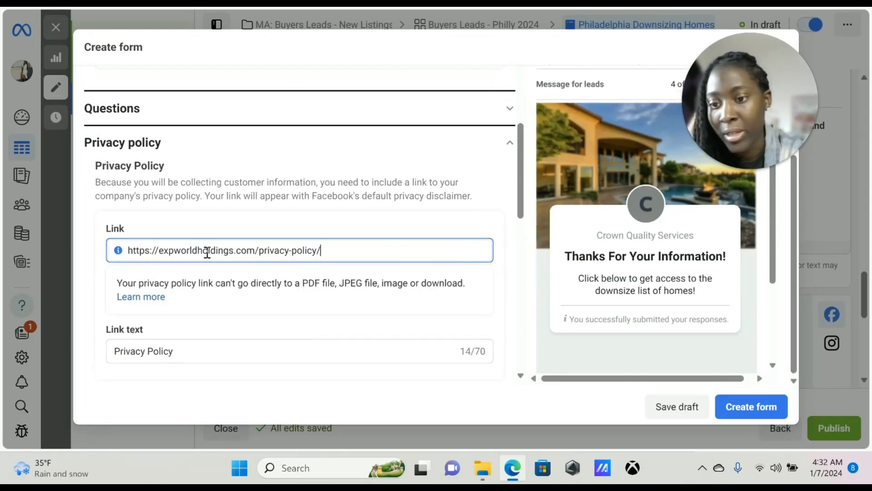
Fill in the greeting's paragraph description with "Feel Free To Contact me at" followed by the contact phone number
scroll(208, 257, "up", 6)
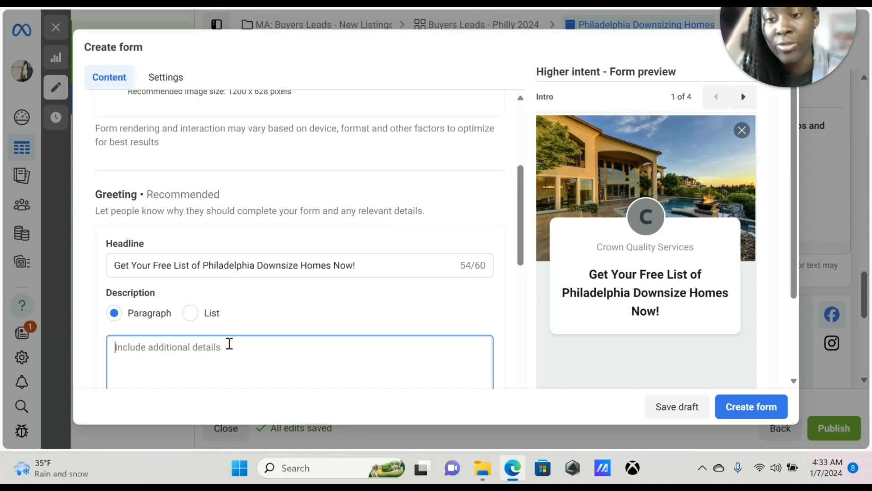
key("ctrl+v")
left_click(116, 347)
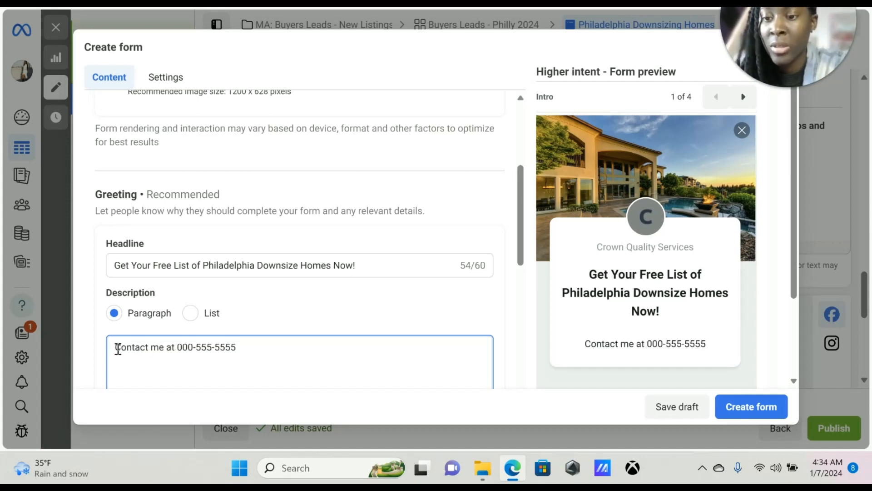
type("Fe")
type("el frr")
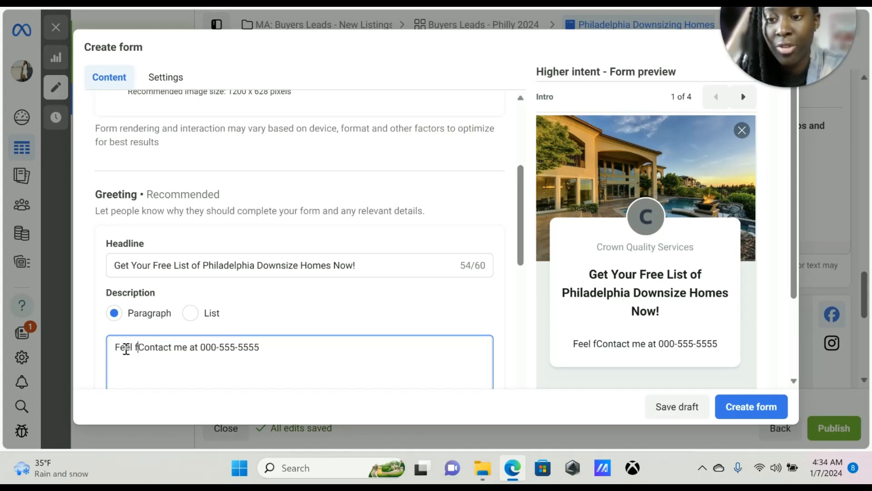
key("BackSpace")
key("BackSpace")
key("BackSpace")
type("Free To")
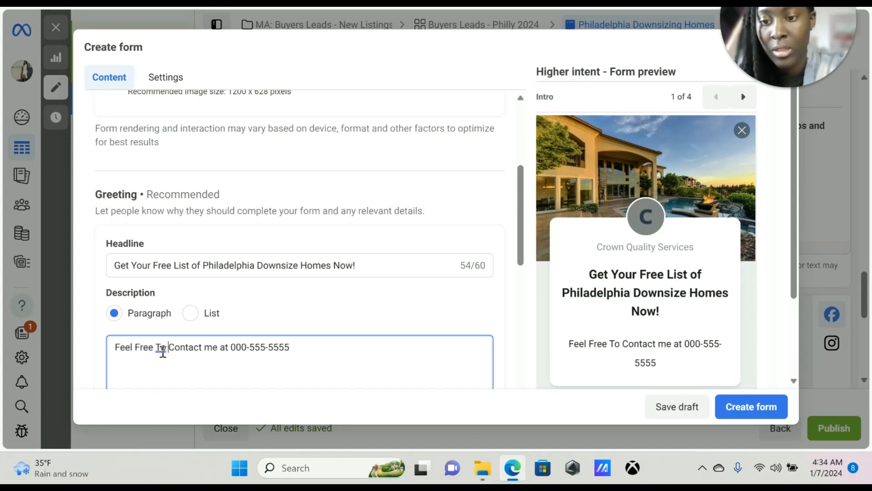
Finish the greeting description with "if you want more information" after the phone number, and create the form
left_click(309, 348)
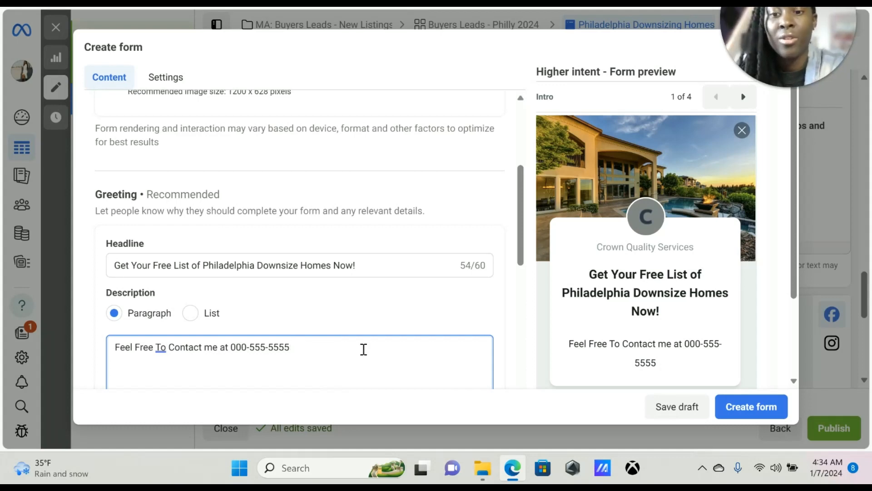
type("if you ")
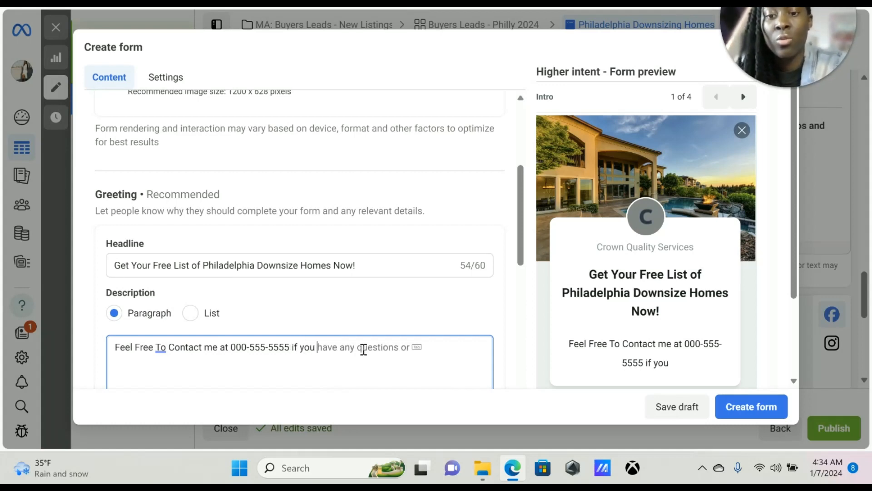
type("want more information")
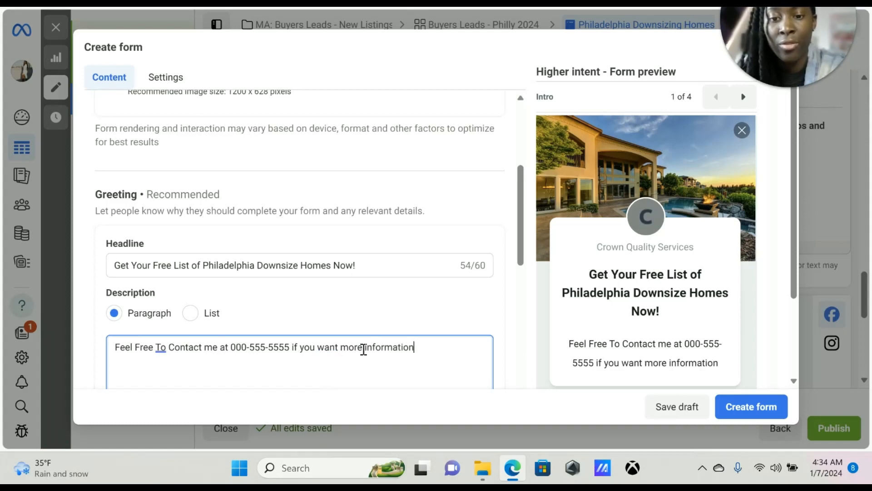
left_click(758, 411)
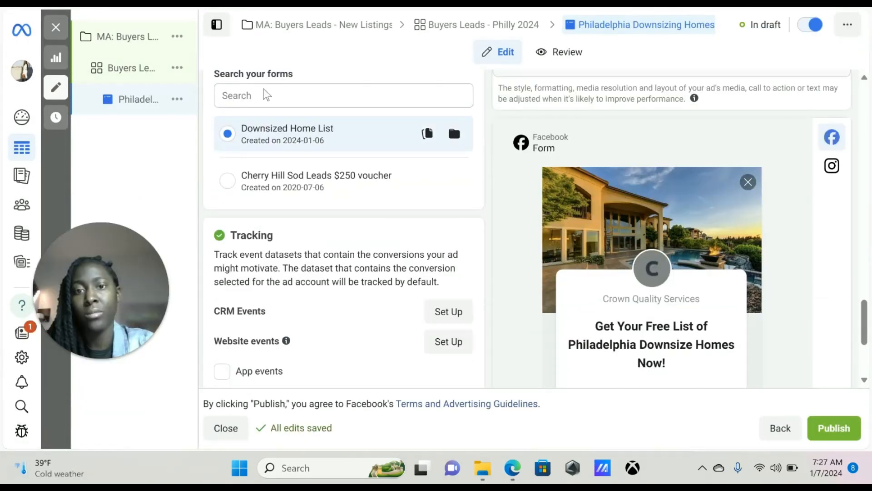
Review the ad's tracking options, covering CRM events, website events, app events, offline events and URL parameters
scroll(272, 96, "down", 3)
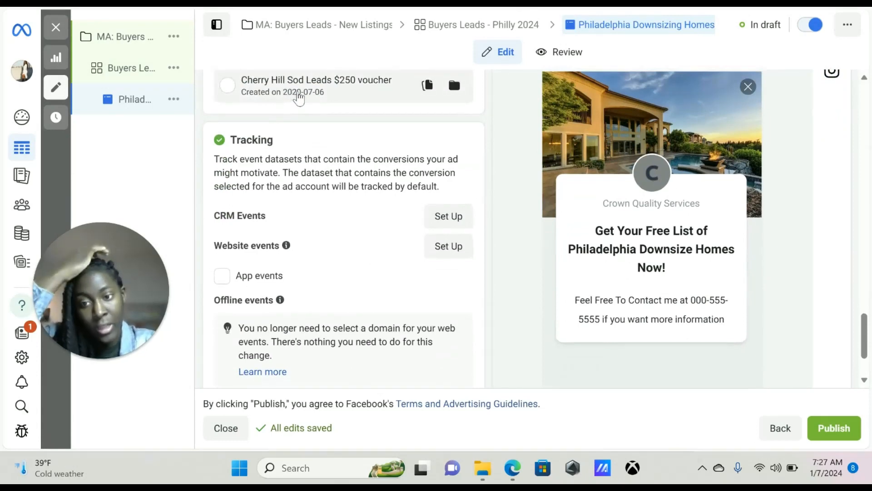
scroll(302, 103, "down", 2)
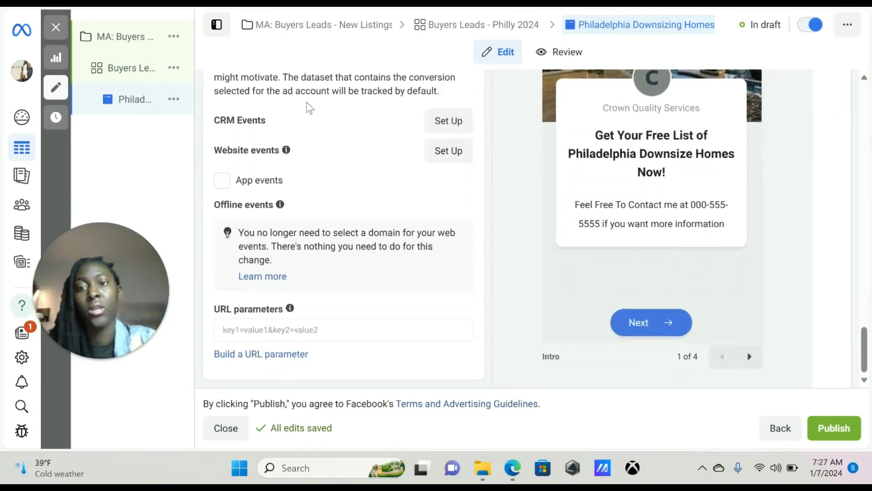
scroll(309, 110, "up", 1)
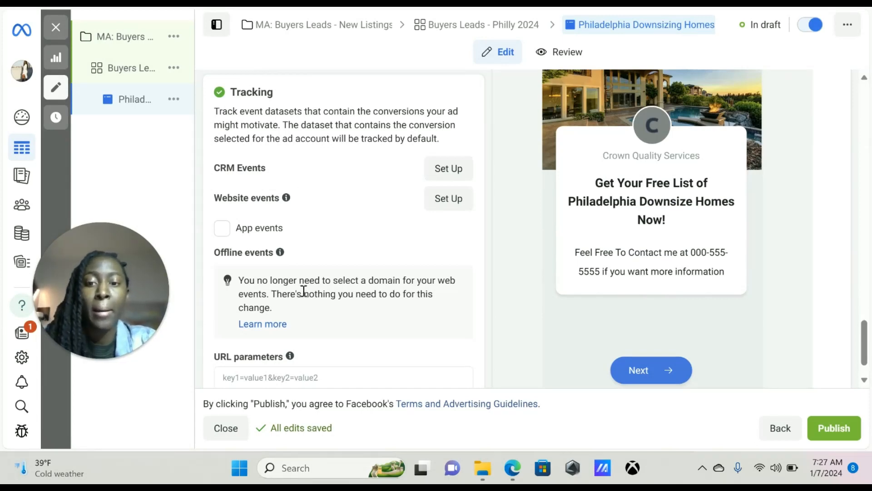
scroll(300, 288, "down", 1)
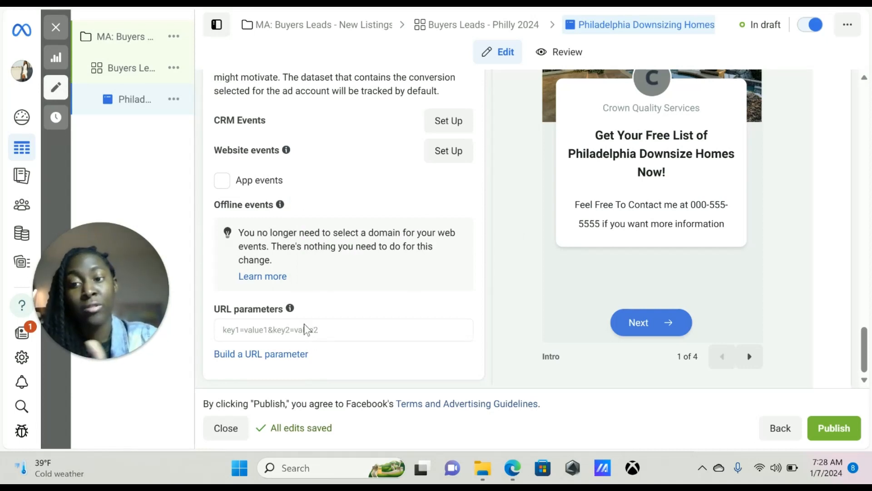
scroll(256, 313, "up", 1)
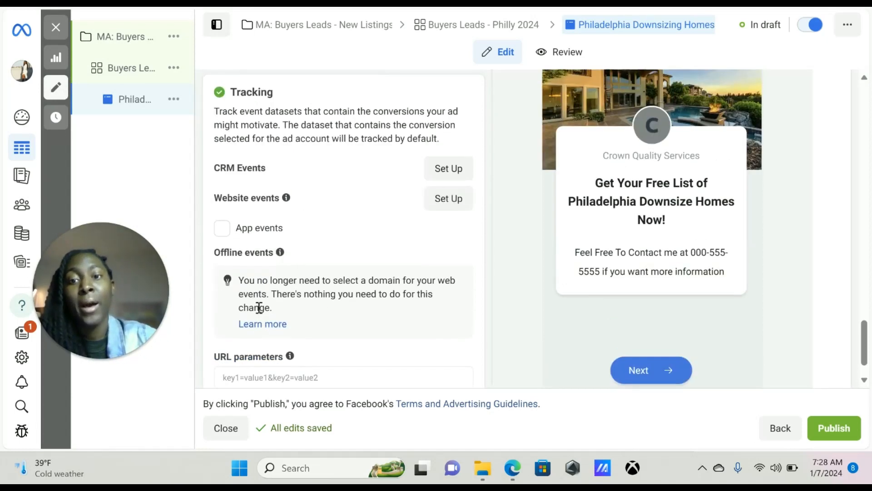
scroll(259, 308, "down", 1)
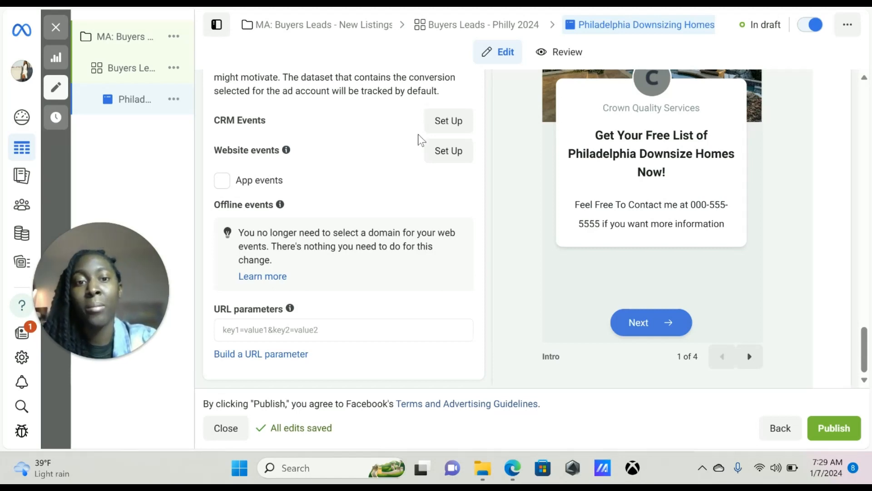
scroll(418, 134, "up", 1)
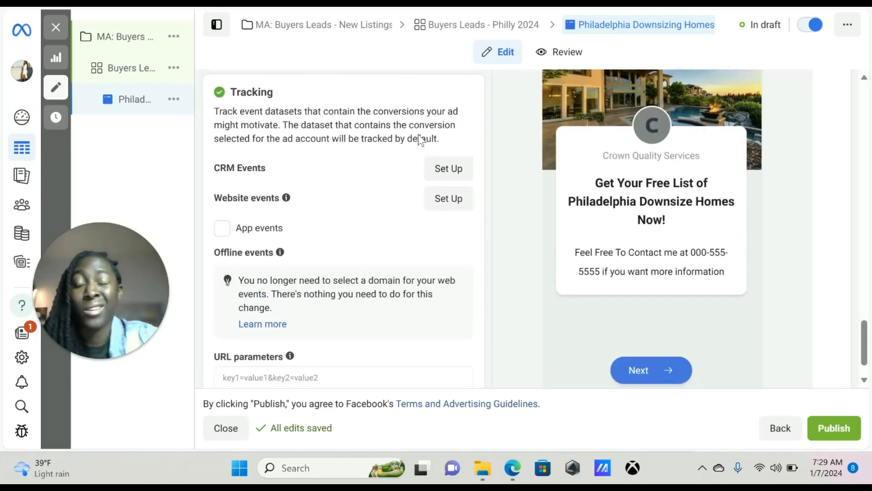